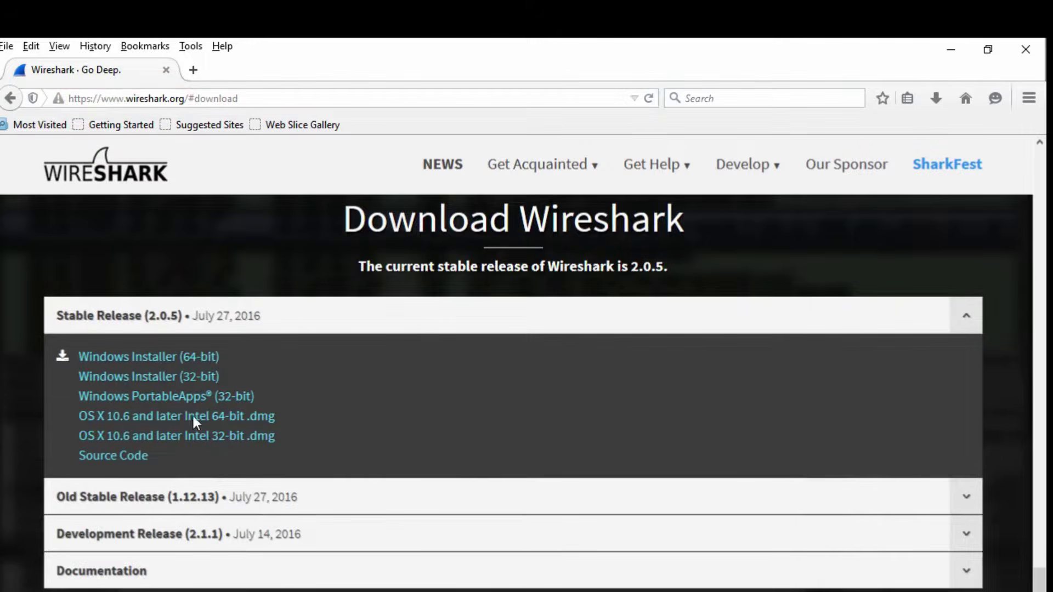
- Download the 64-bit Windows installer of the stable release 2.0.5 and launch it from the browser's download list
left_click(146, 363)
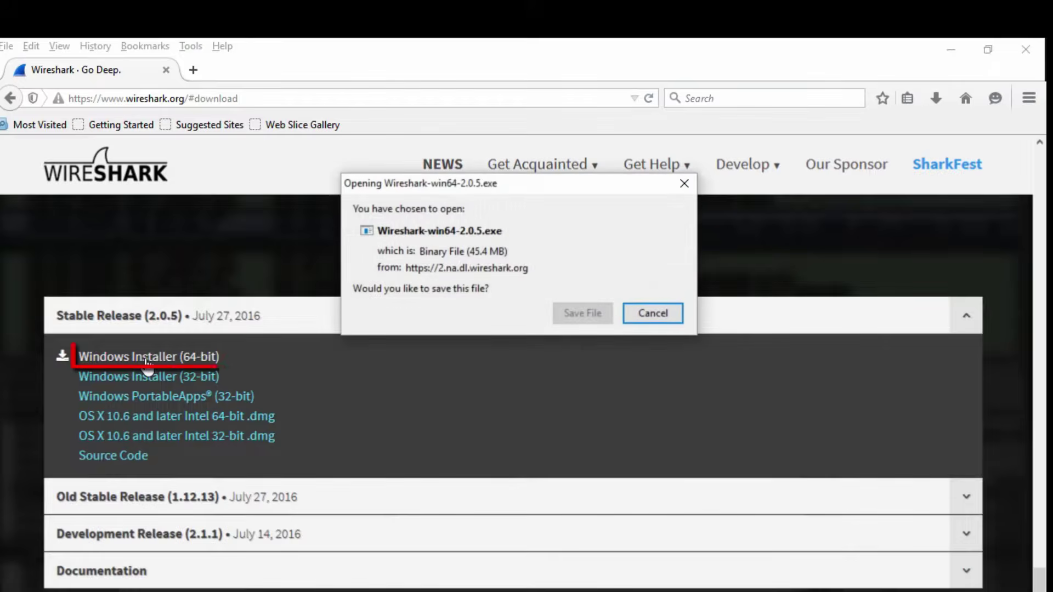
left_click(583, 314)
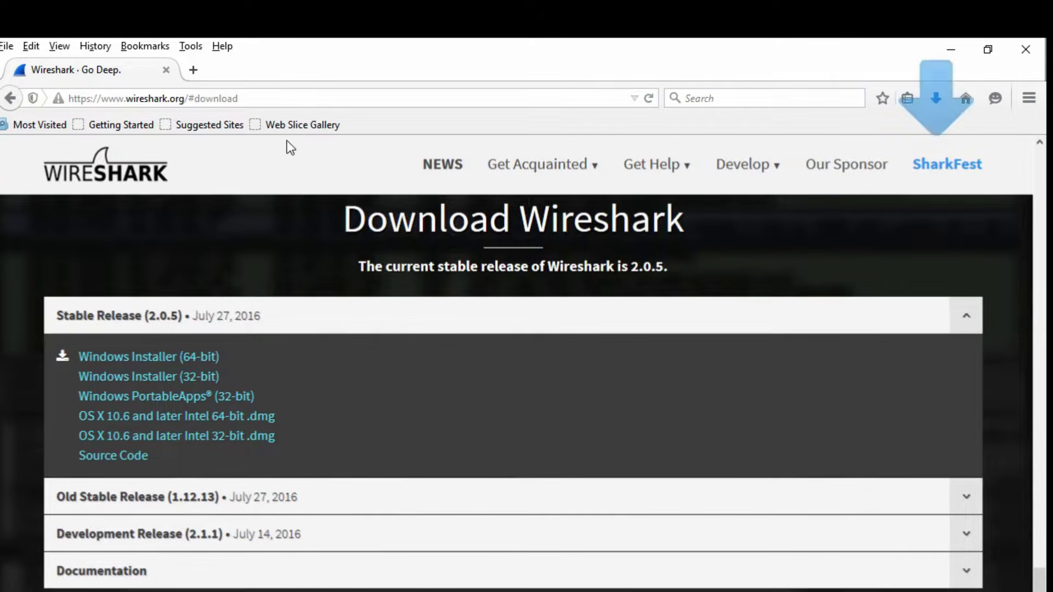
left_click(191, 46)
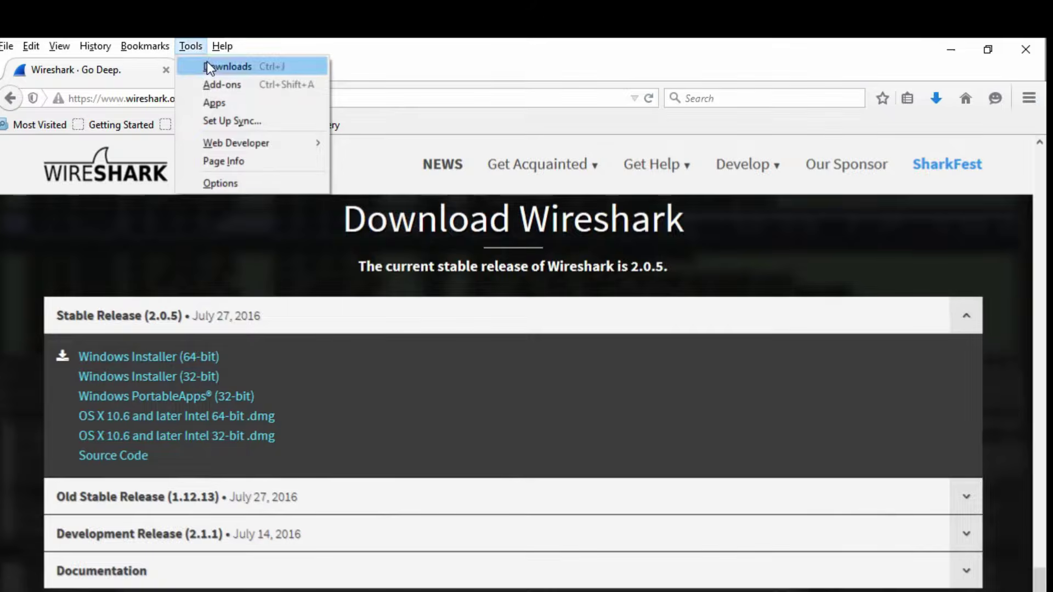
left_click(208, 65)
double_click(235, 129)
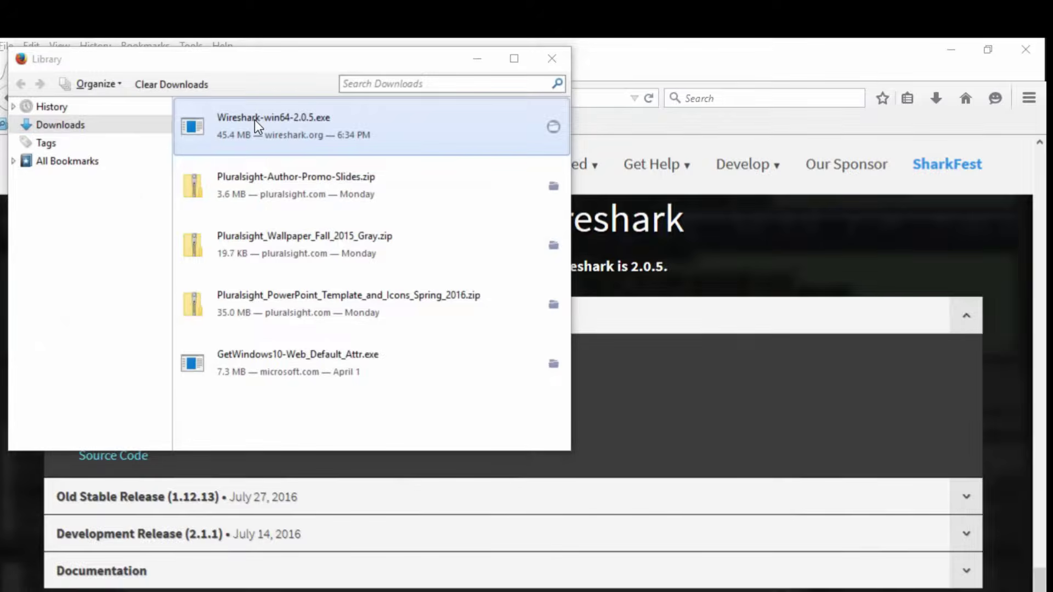
left_click(254, 295)
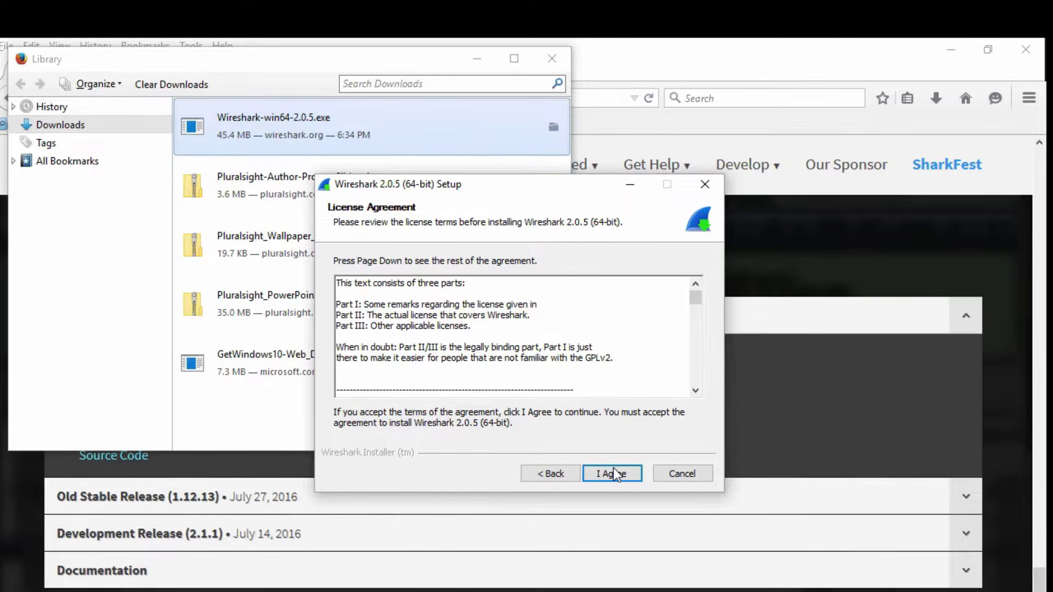
- Read through the opening parts of the Wireshark license agreement and accept it
left_click(695, 390)
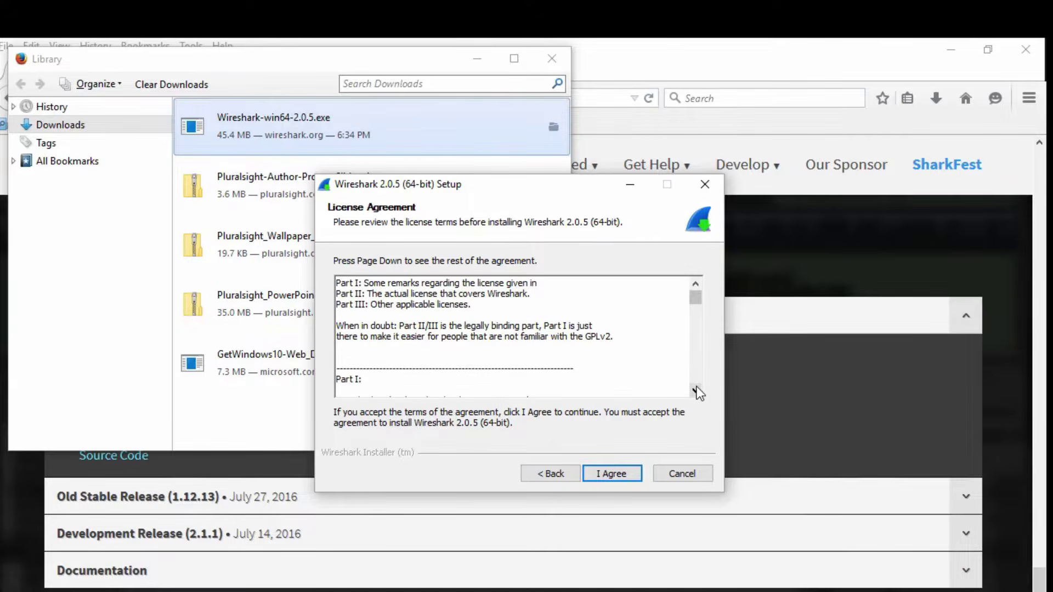
left_click(696, 391)
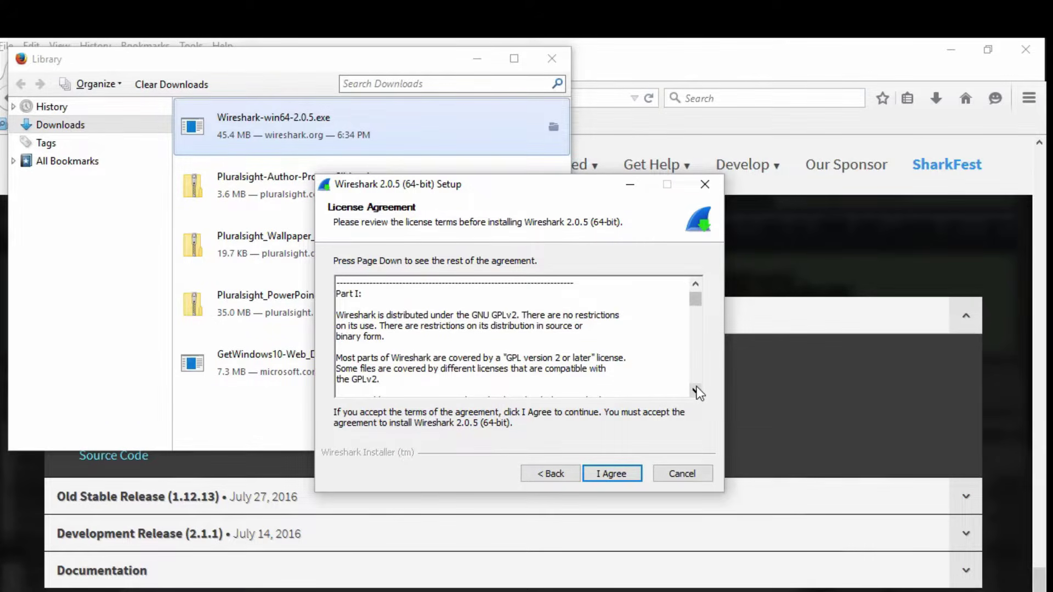
left_click(695, 391)
left_click(696, 391)
left_click(696, 391)
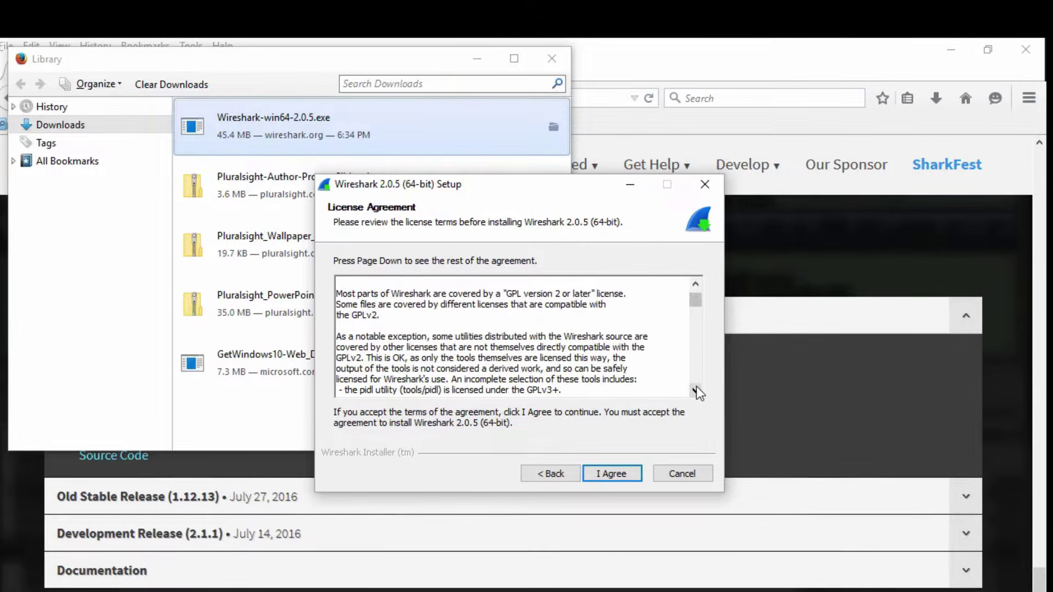
left_click(611, 474)
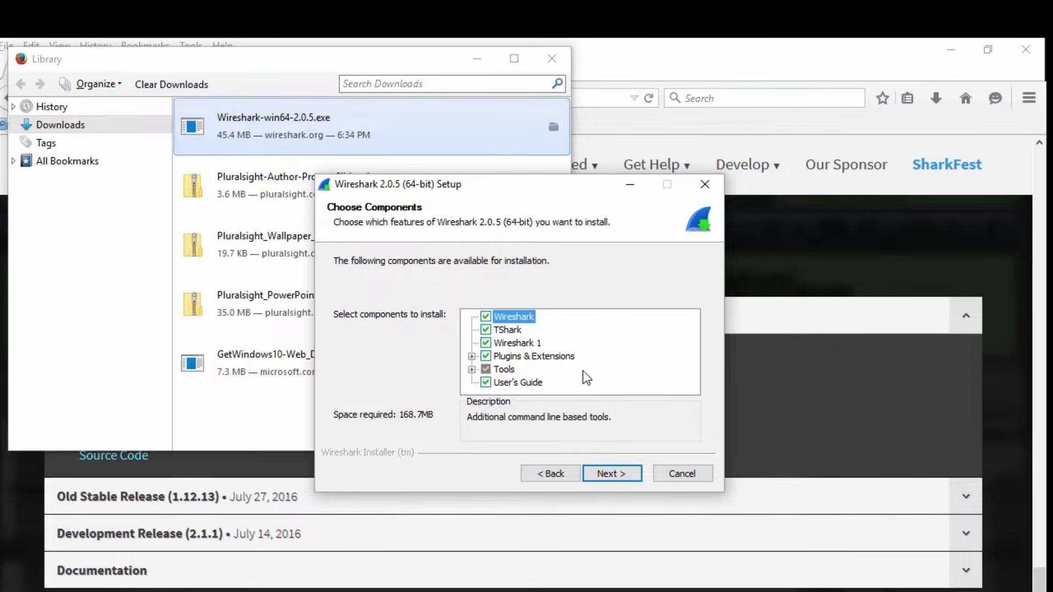
- Install Wireshark with the default components and additional tasks in C:\Program Files\Wireshark, leaving WinPcap and USBPcap unselected
left_click(624, 475)
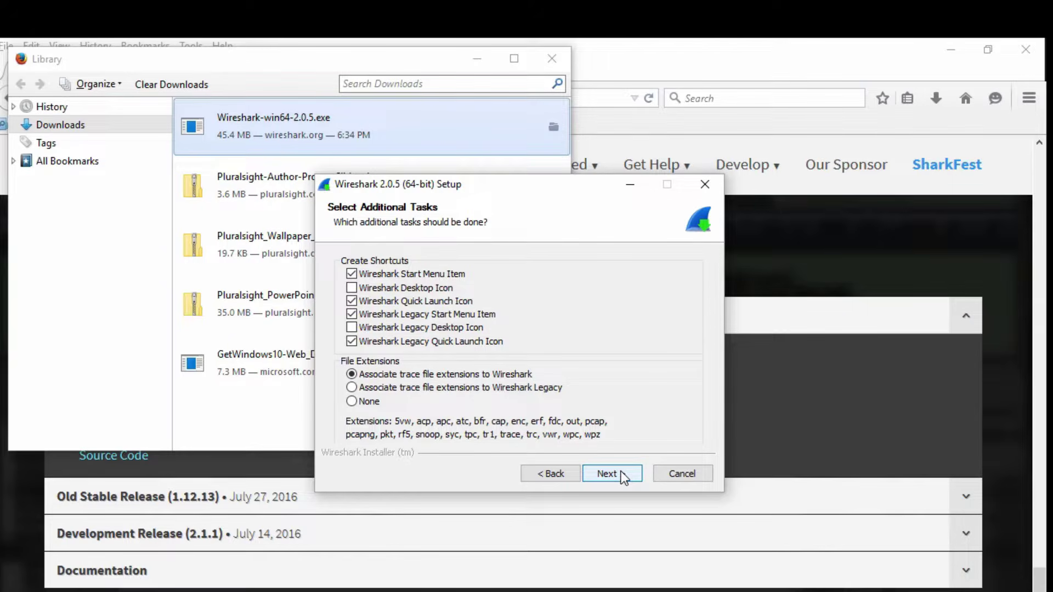
left_click(624, 475)
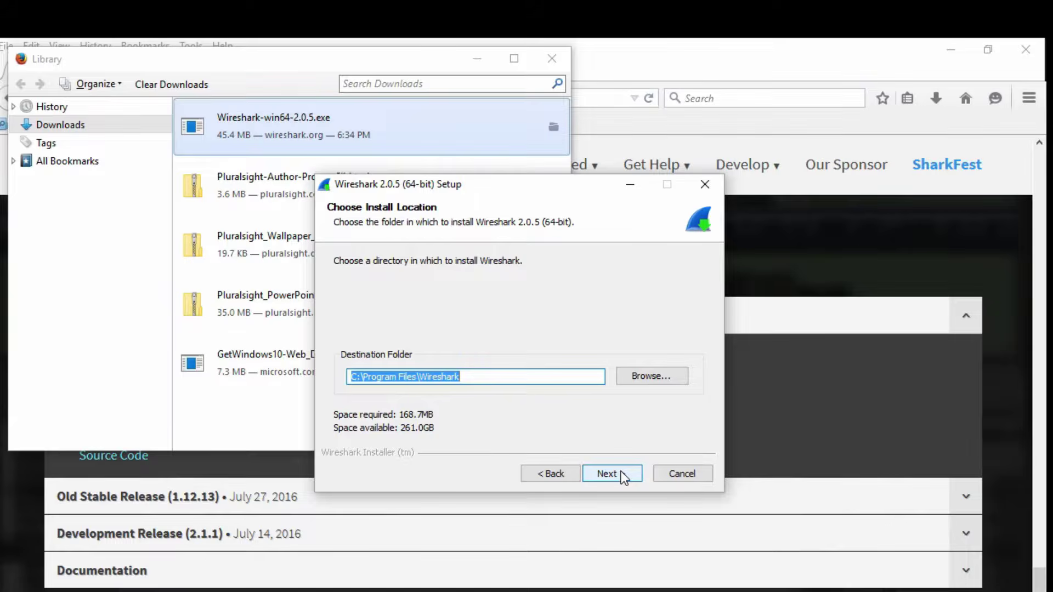
left_click(624, 476)
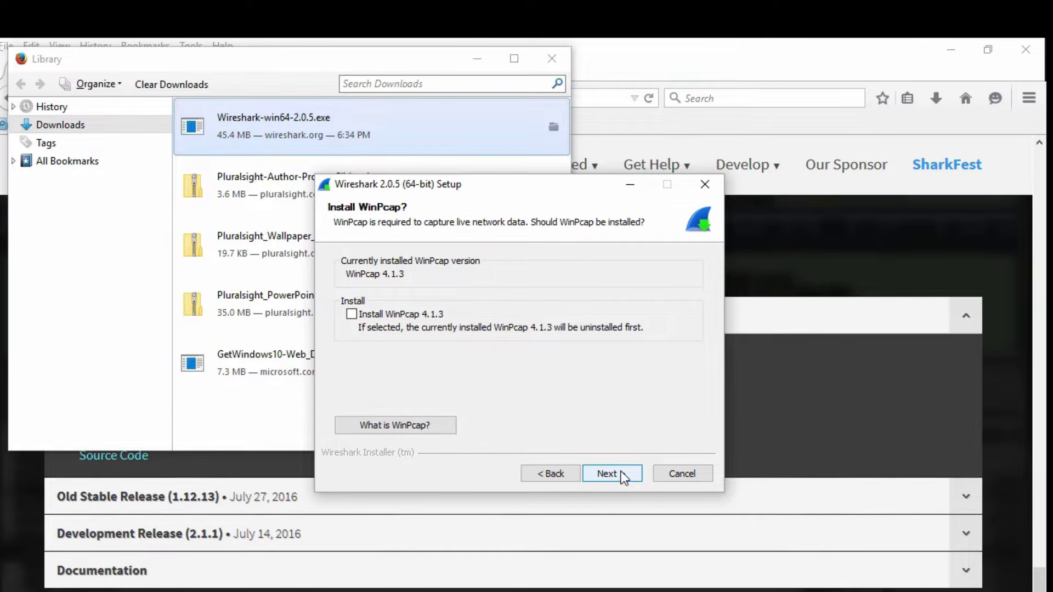
left_click(624, 477)
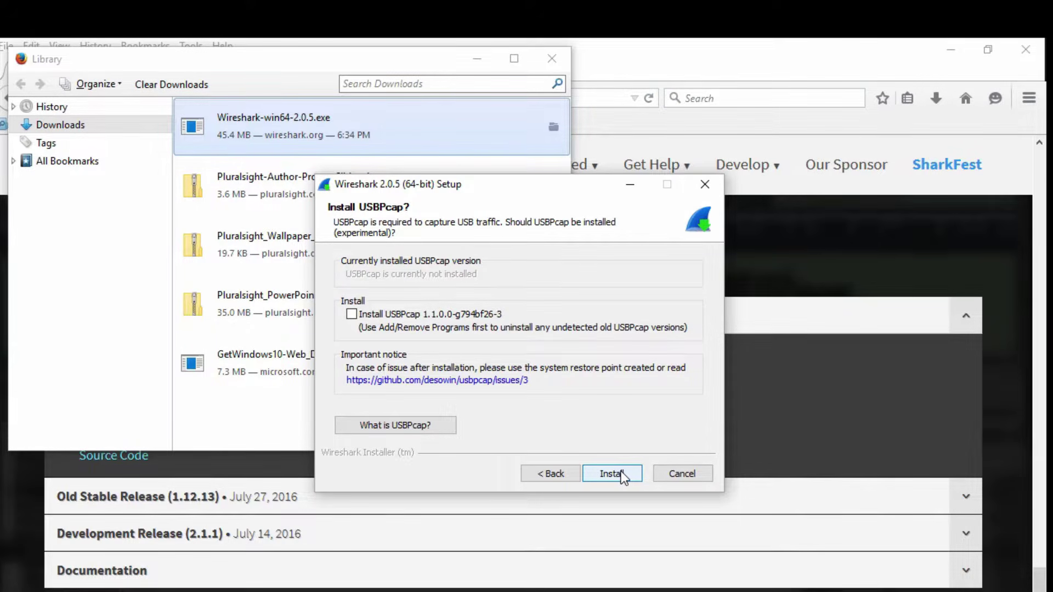
left_click(623, 478)
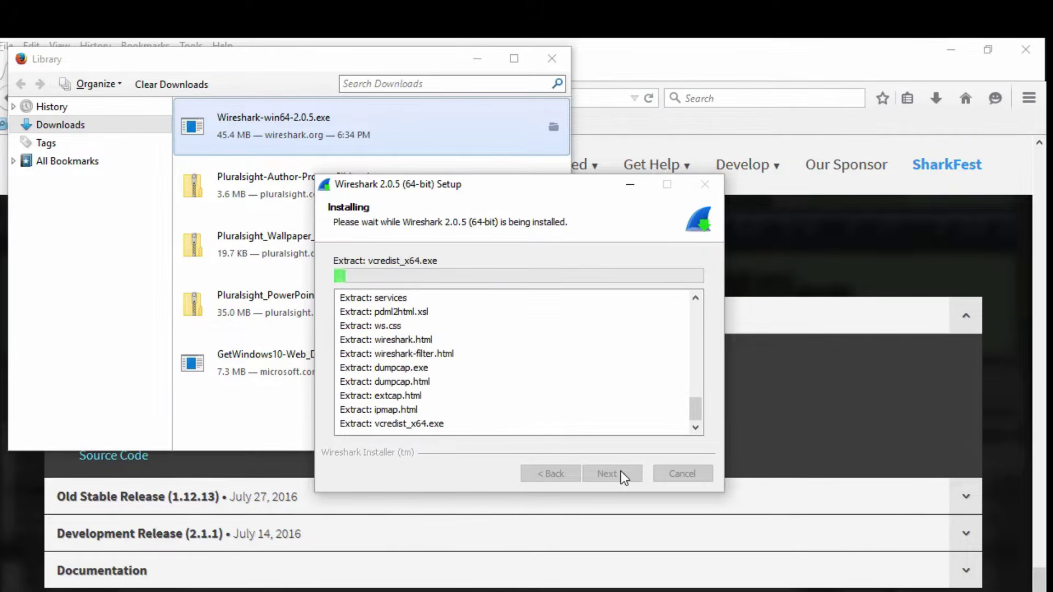
- Finish the setup wizard with Run Wireshark 2.0.5 (64-bit) enabled, and close the download list and browser windows
left_click(624, 478)
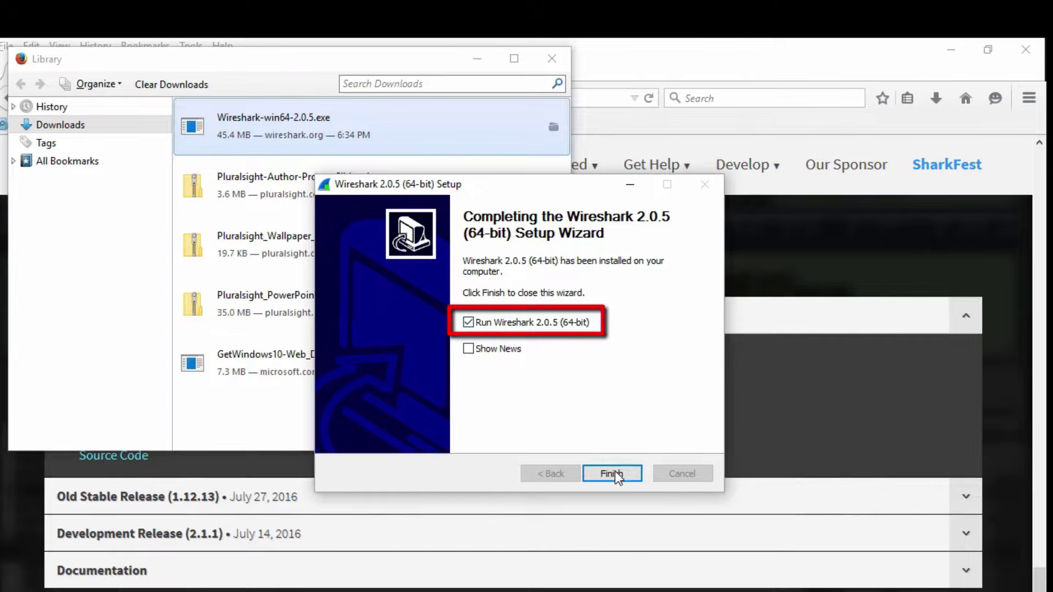
left_click(612, 473)
left_click(552, 58)
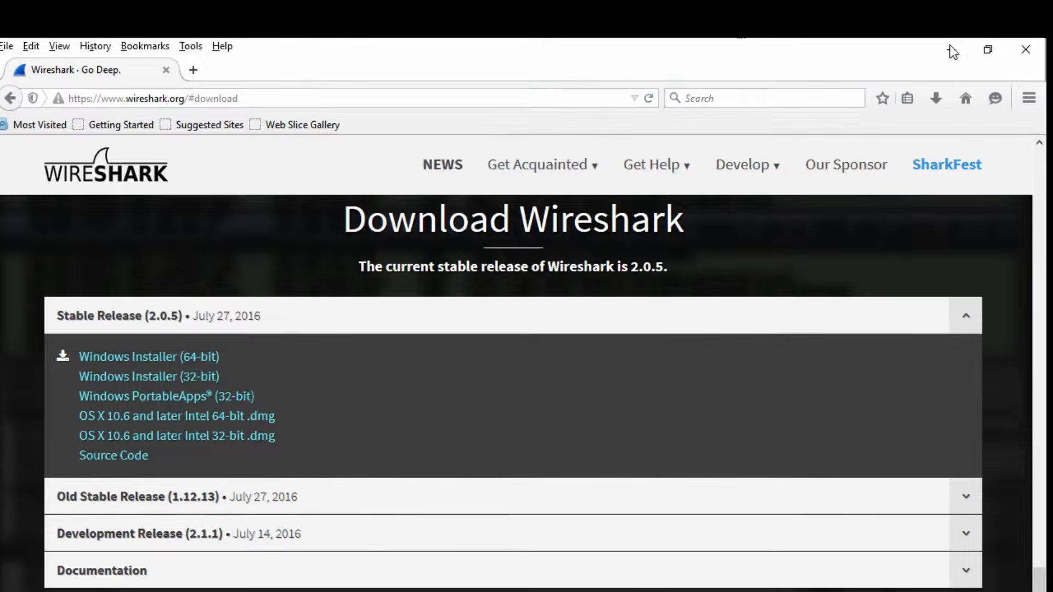
left_click(1026, 49)
left_click(577, 67)
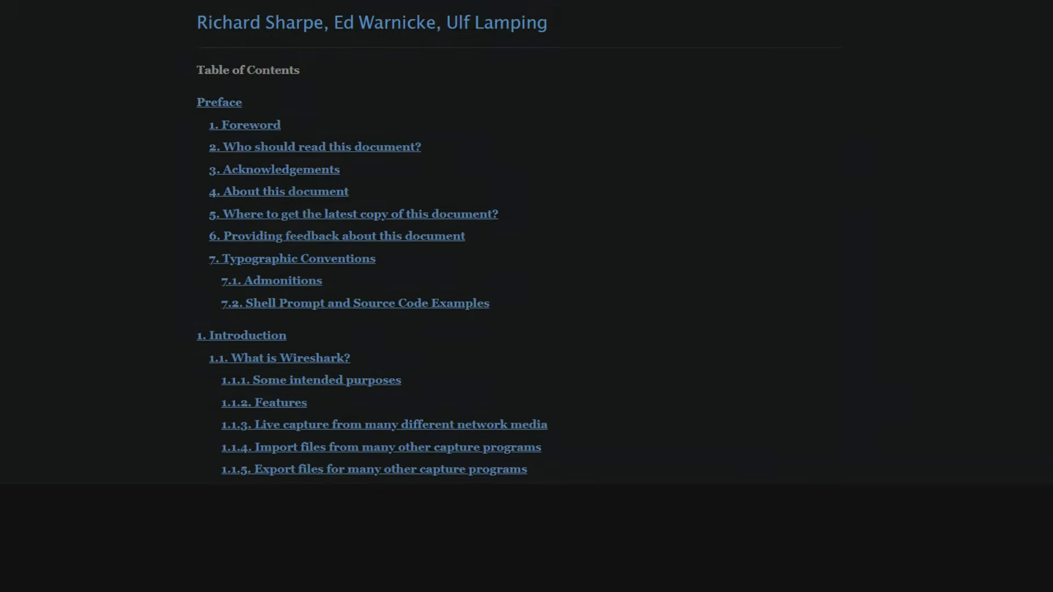
scroll(526, 296, "up", 3)
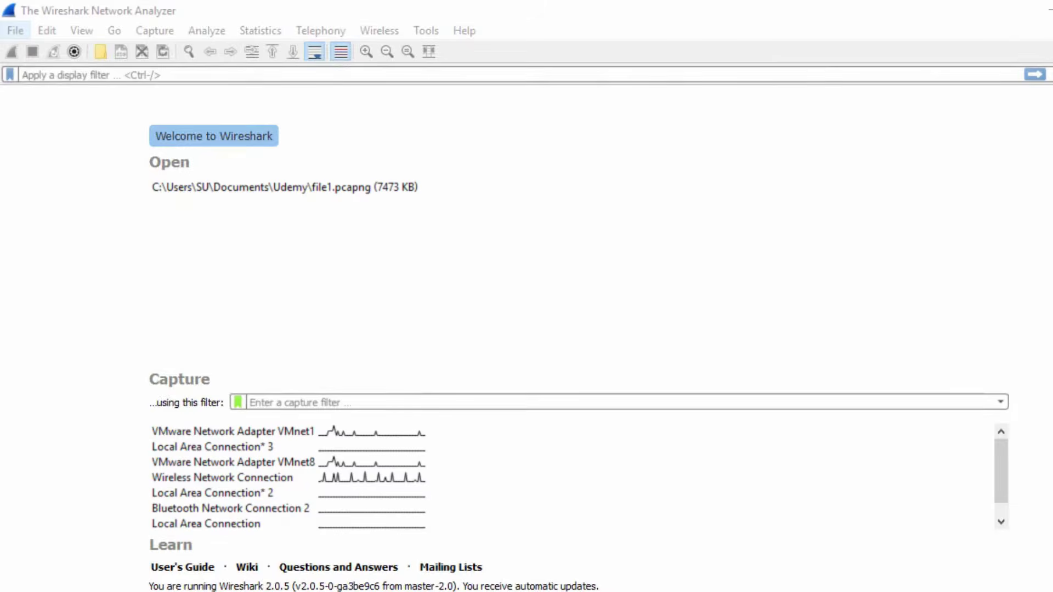
- Open the capture file file1 from the Udemy folder
left_click(15, 30)
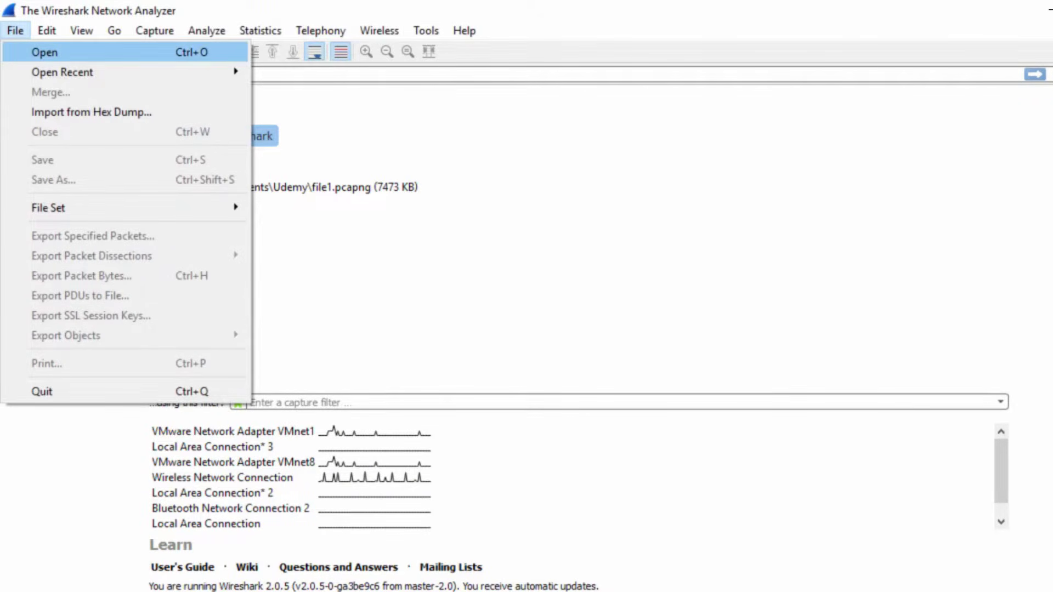
left_click(44, 52)
left_click(147, 137)
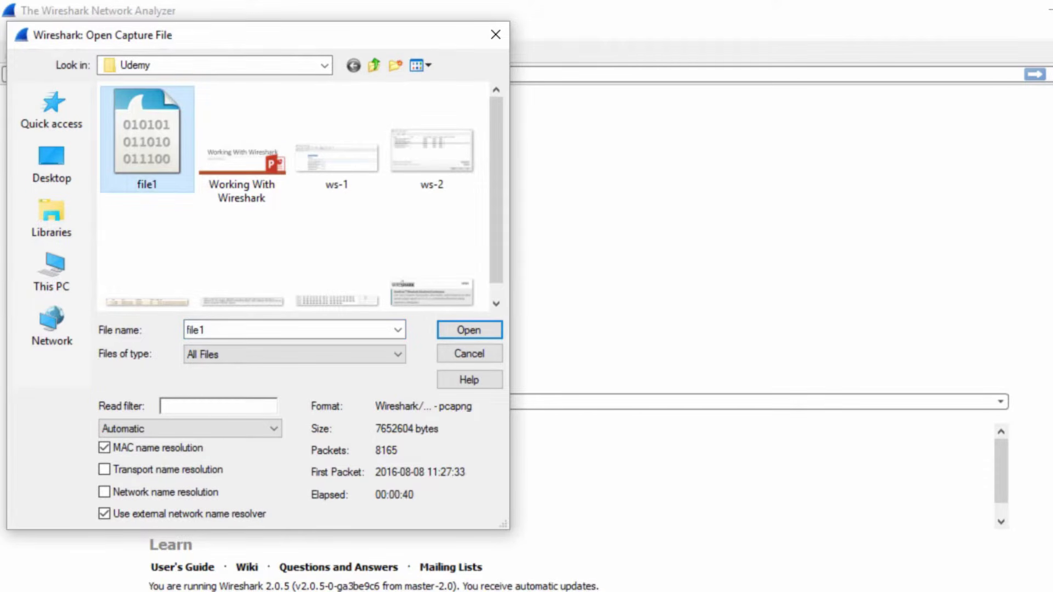
left_click(469, 329)
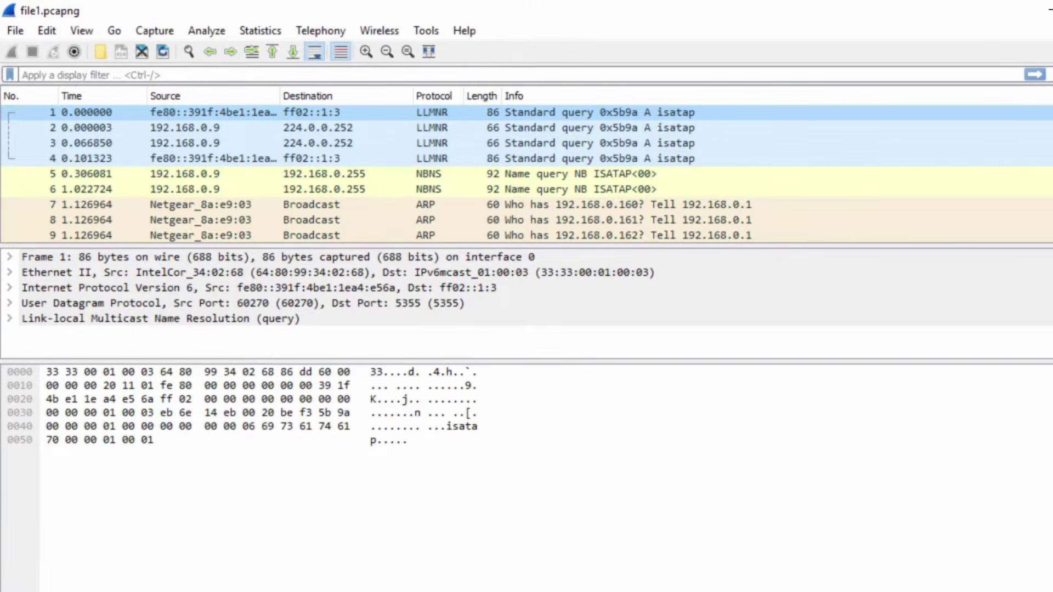
- Select ARP packets 7 and 10 and browse the packet list to examine the captured protocols
left_click(82, 204)
scroll(329, 174, "down", 3)
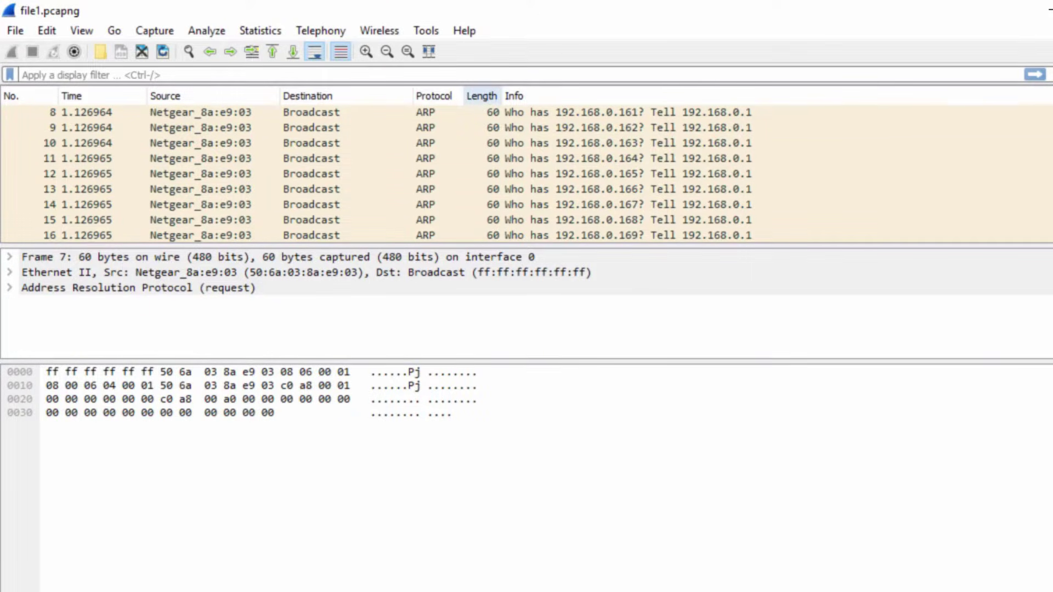
left_click(209, 143)
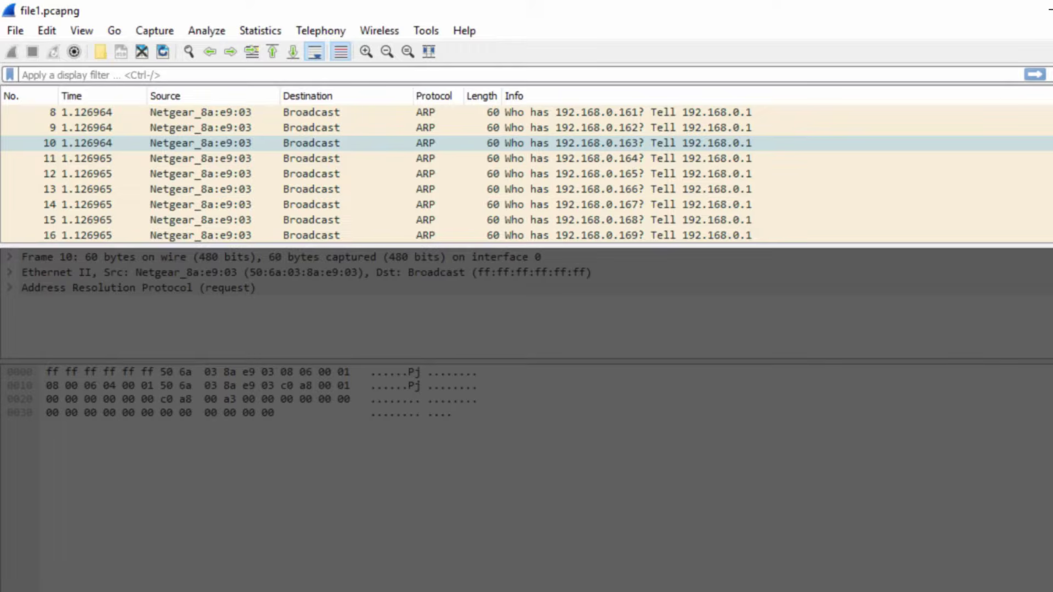
scroll(527, 174, "down", 18)
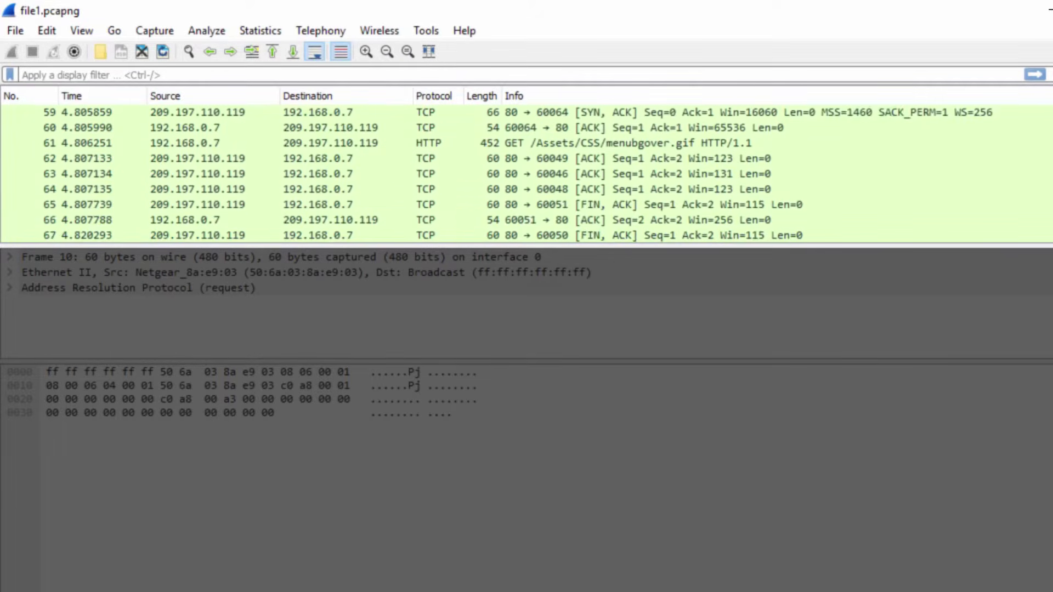
scroll(526, 174, "down", 2)
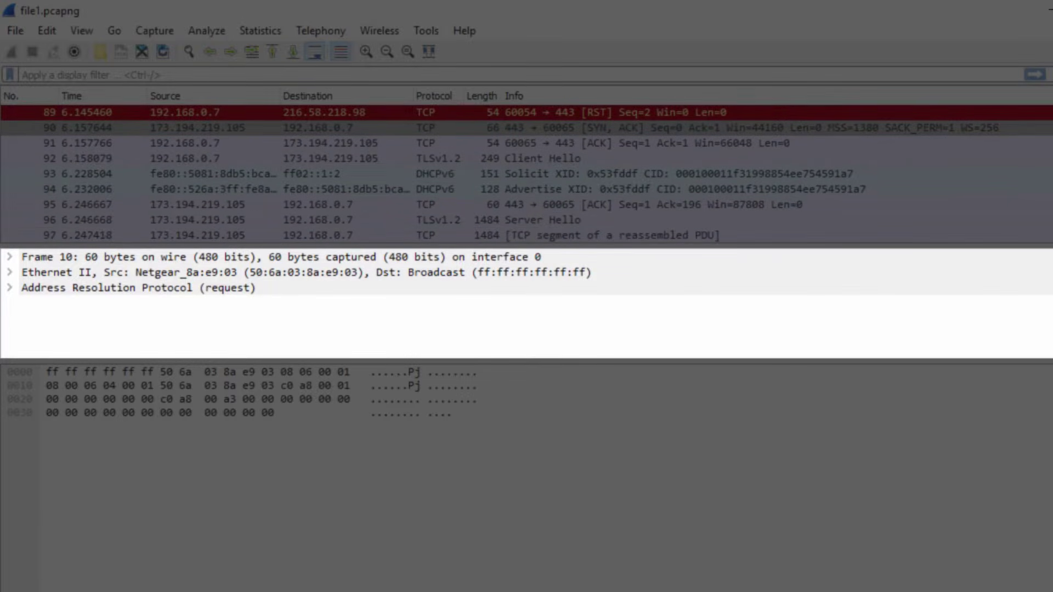
- Step through the packets from Client Hello packet 92 to packet 196, examining how the protocol details differ for each one
left_click(329, 127)
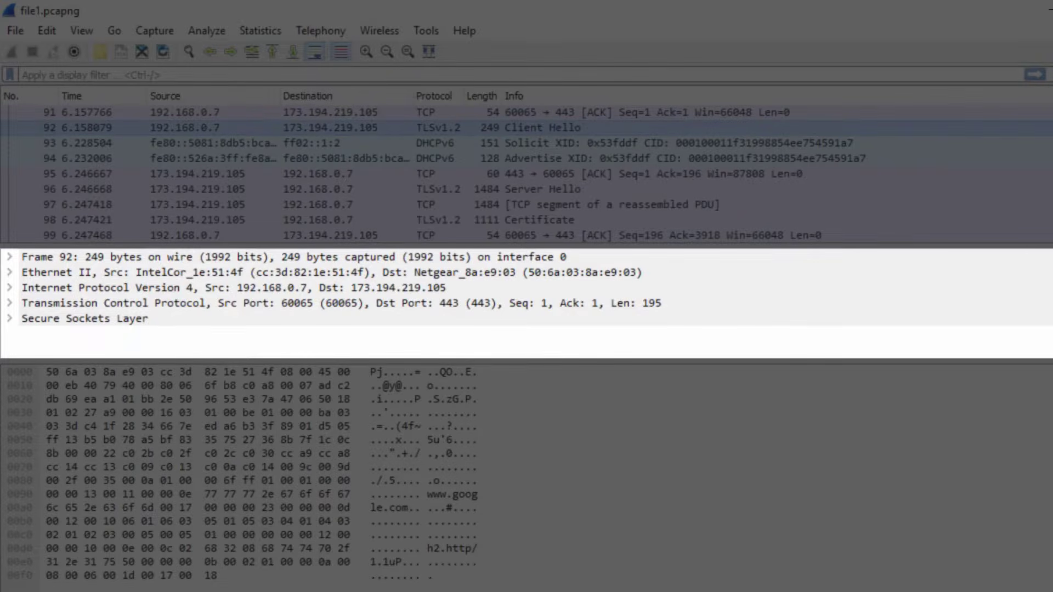
key("Down")
key("Down")
key("Down")
key("Down")
key("Down")
key("Down")
key("Down")
key("Down")
key("Down")
key("Down")
key("Down")
key("Down")
key("Down")
key("Down")
key("Down")
key("Down")
key("Down")
key("Down")
key("Down")
key("Down")
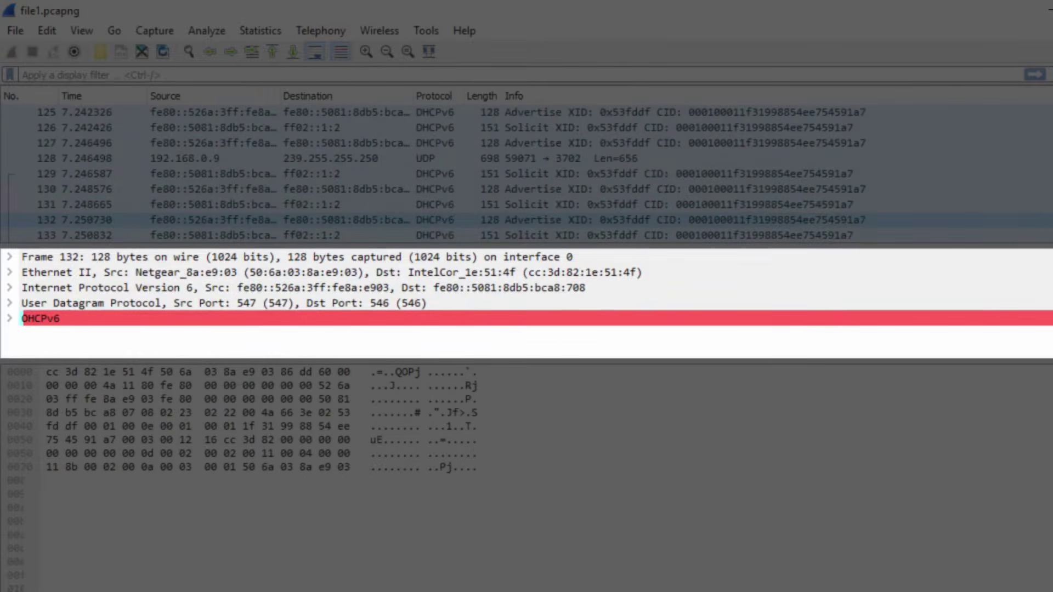
key("Down")
key("Down")
key("Down")
key("Down")
key("Down")
key("Down")
key("Down")
key("Down")
key("Down")
key("Down")
key("Down")
key("Down")
key("Down")
key("Down")
key("Down")
key("Down")
key("Down")
key("Down")
key("Down")
key("Down")
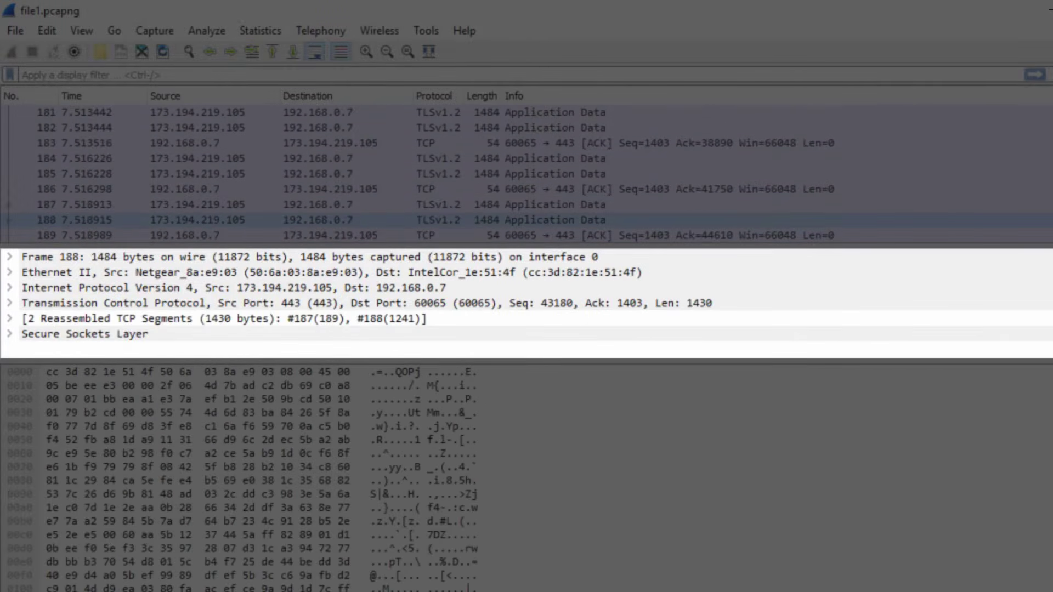
key("Down")
key("Down")
key("Down")
key("Down")
key("Down")
key("Down")
key("Down")
key("Down")
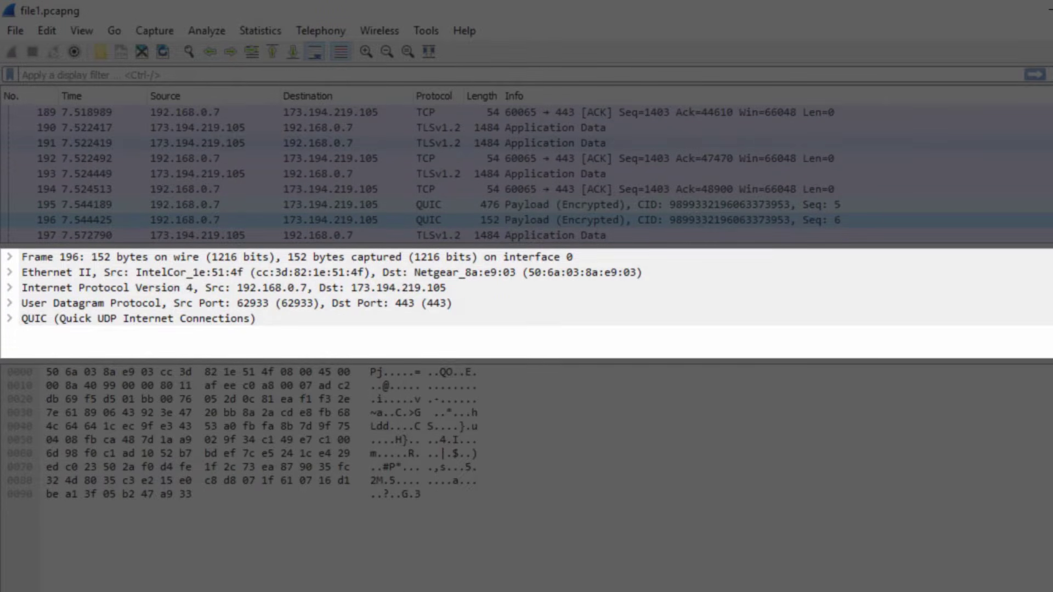
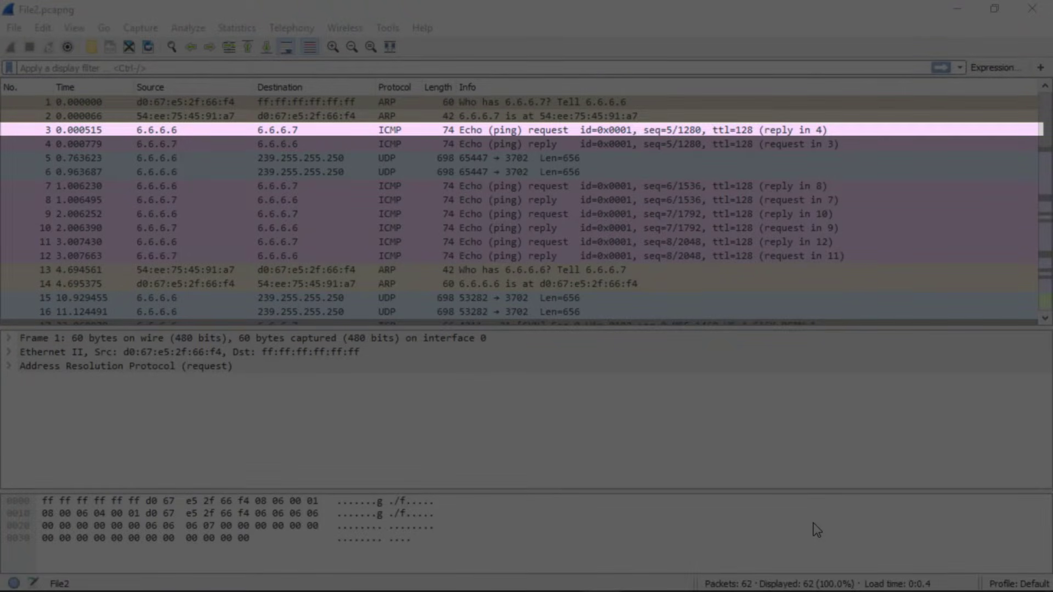
- In packet 3, an ICMP echo request, expand the Internet Protocol Version 4 header and examine its Version and Protocol fields with their matching bytes
left_click(80, 132)
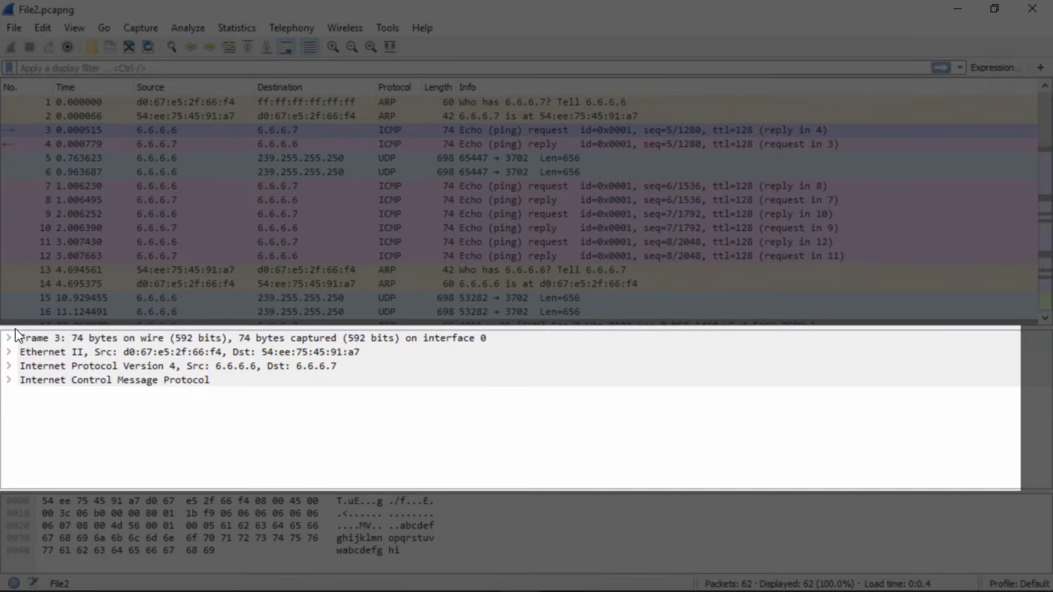
left_click(9, 366)
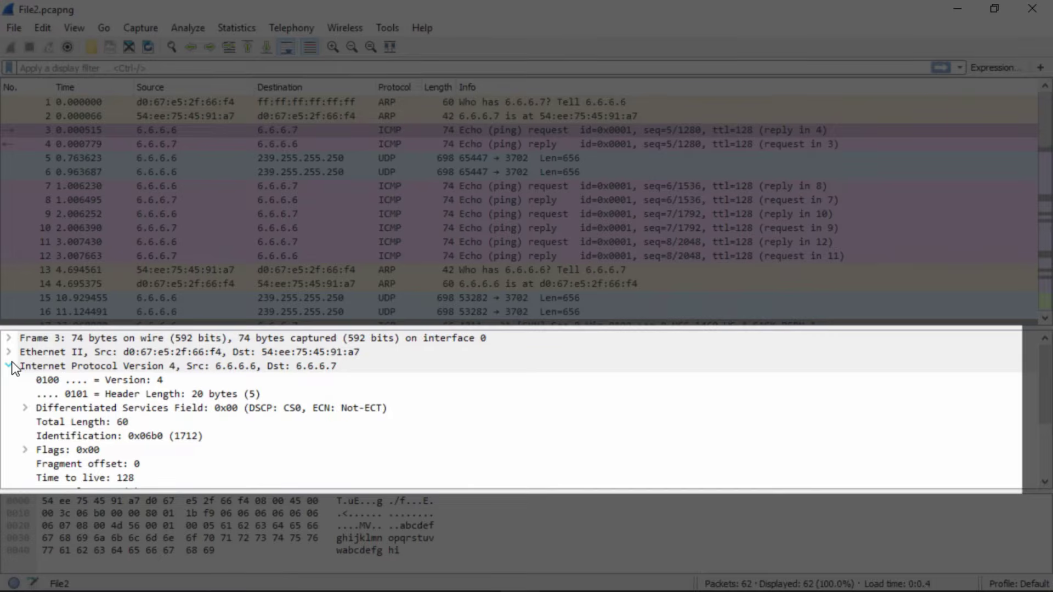
left_click(47, 367)
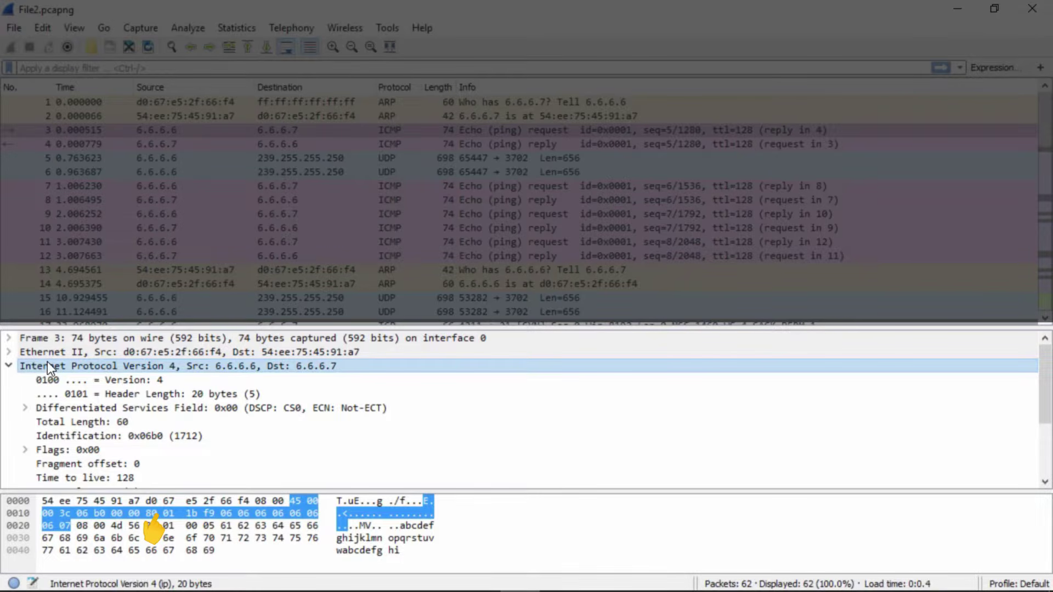
left_click(50, 380)
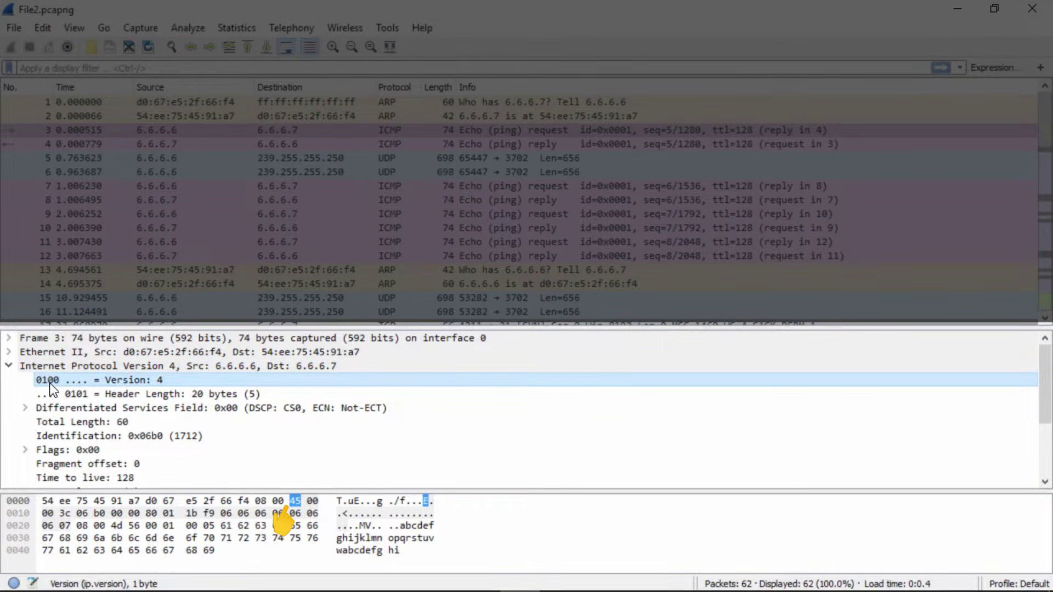
scroll(55, 395, "down", 2)
left_click(60, 409)
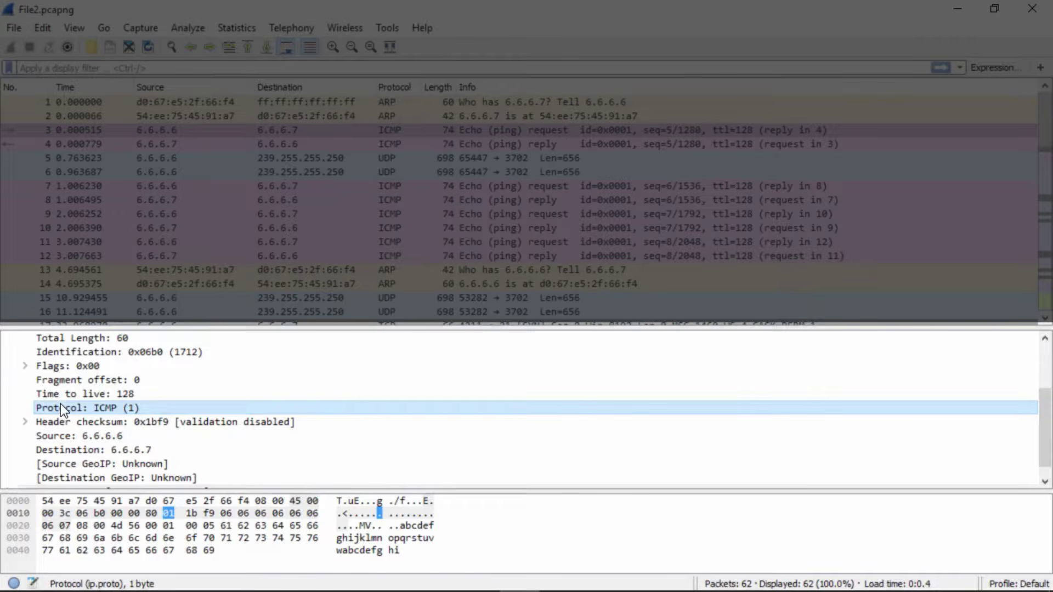
- In UDP packet 5, examine the IPv4 header's Protocol field and expand the User Datagram Protocol header
left_click(74, 158)
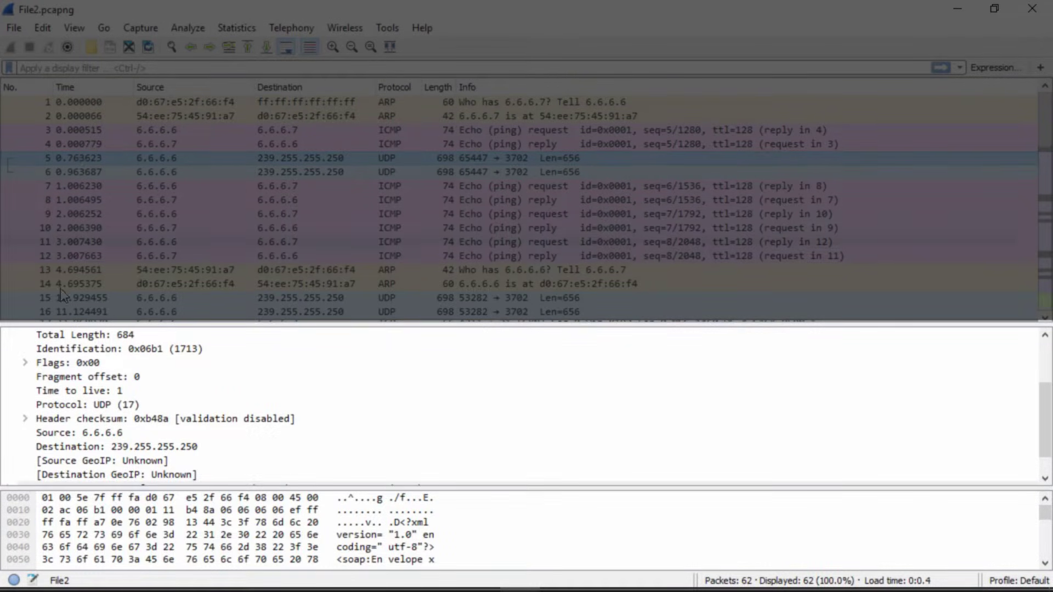
left_click(67, 406)
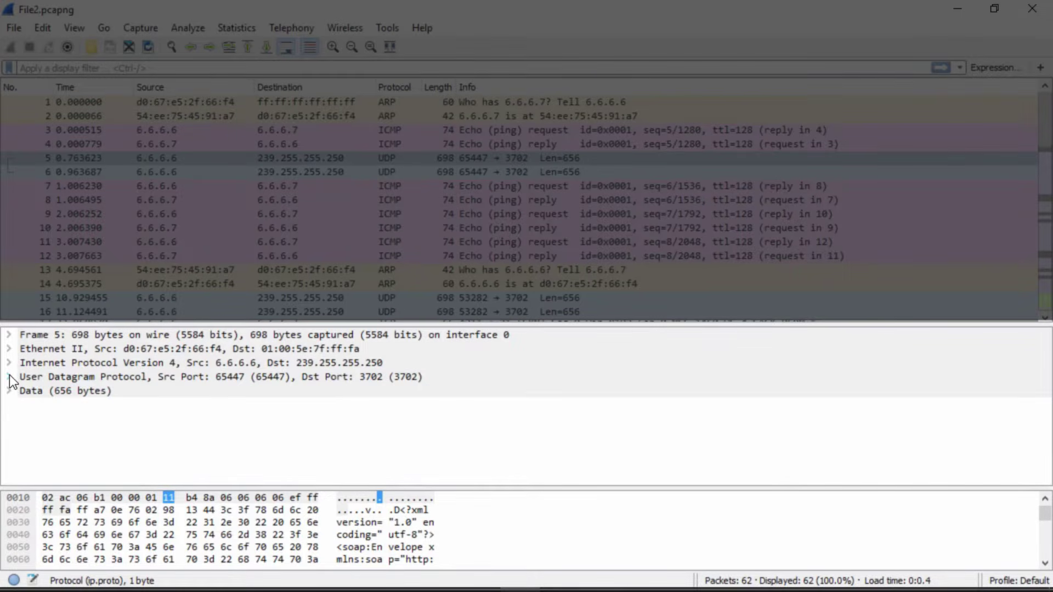
left_click(10, 377)
left_click(88, 377)
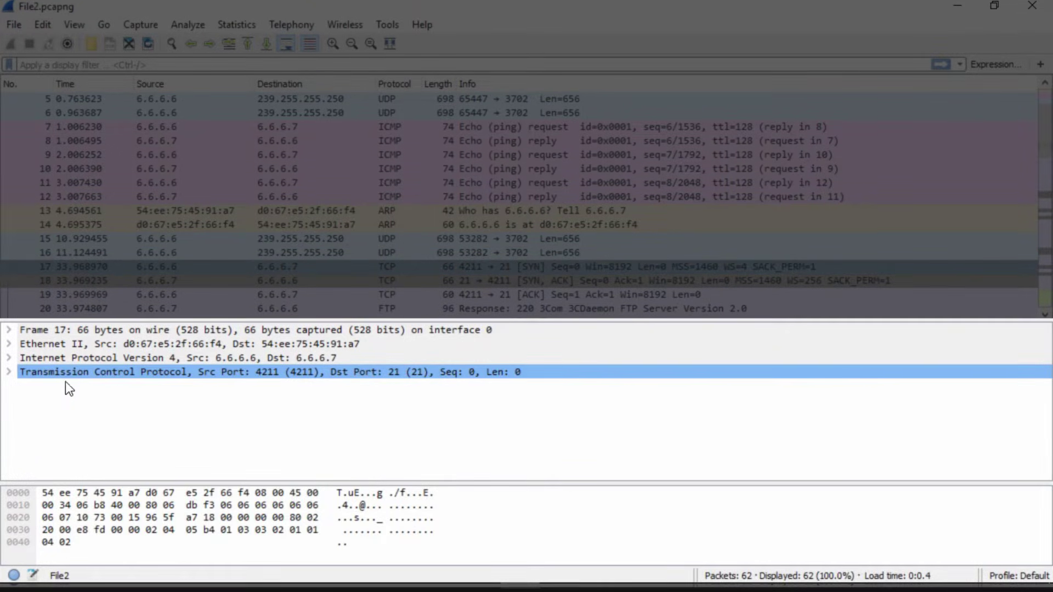
- In TCP SYN packet 17, expand the Internet Protocol Version 4 header and inspect its Protocol field
left_click(9, 359)
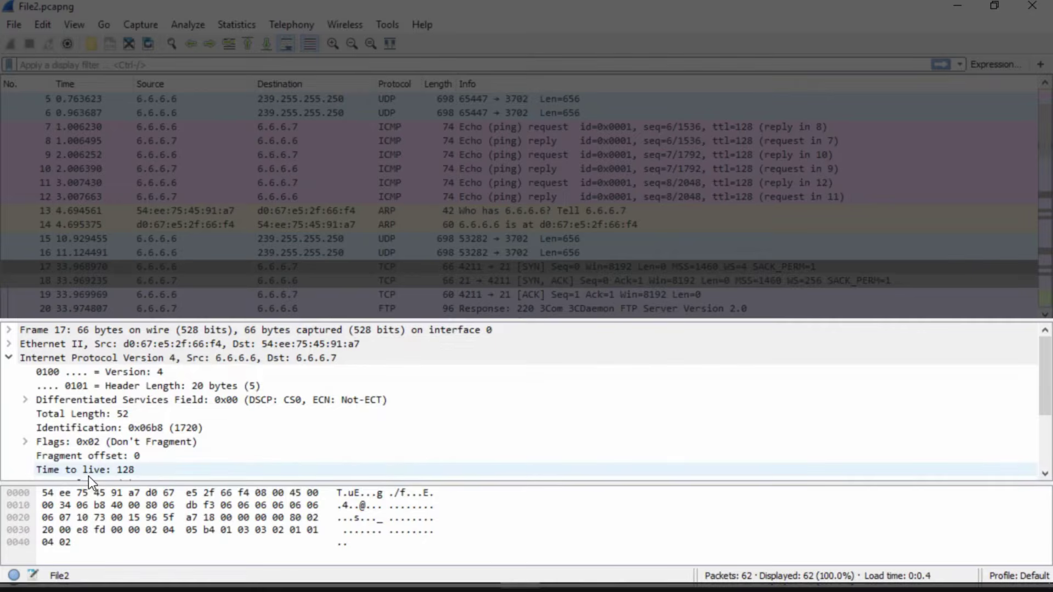
scroll(87, 476, "down", 1)
left_click(84, 437)
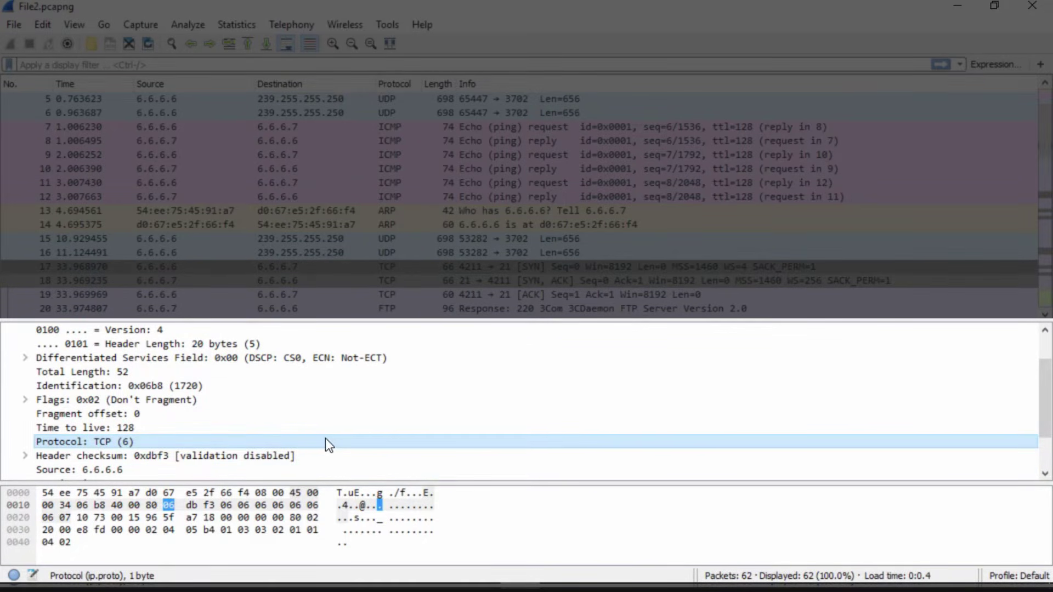
- Enlarge the packet details area and examine packet 17's Transmission Control Protocol header, expanding its Flags
scroll(165, 456, "down", 4)
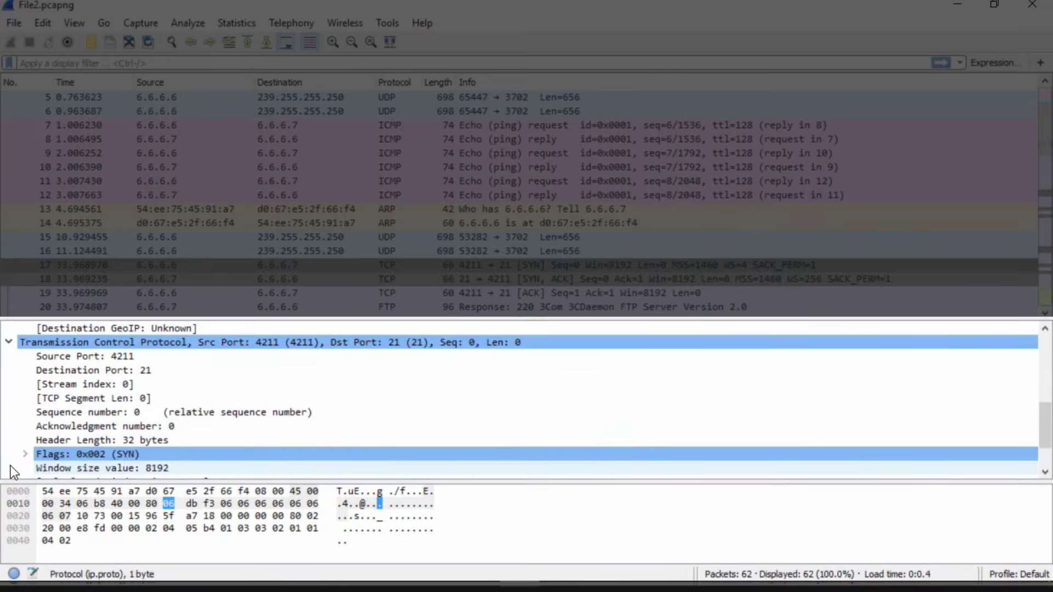
scroll(11, 466, "down", 1)
scroll(11, 466, "up", 1)
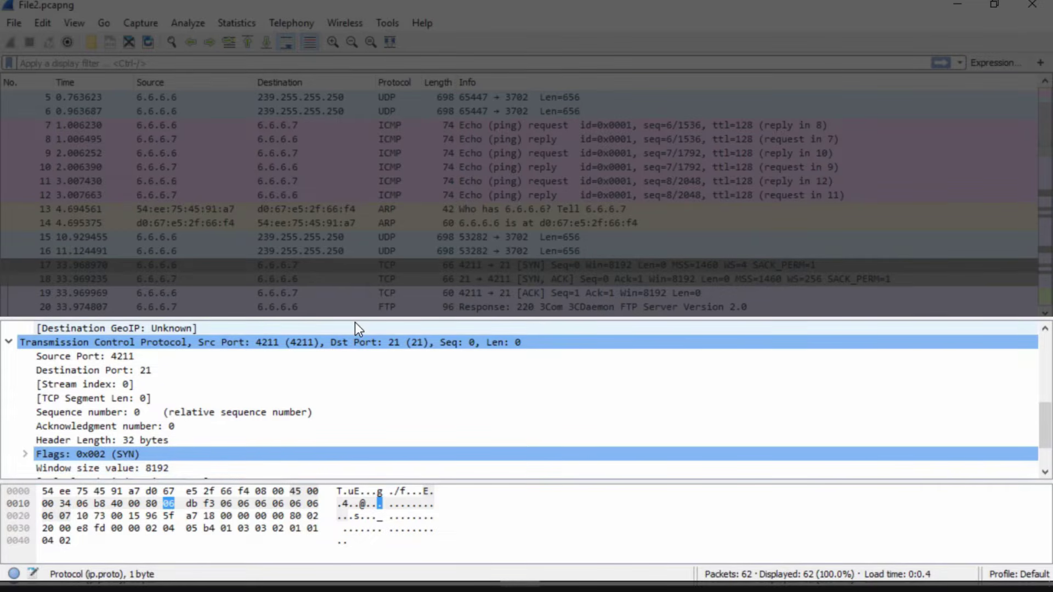
left_click_drag(354, 318, 372, 188)
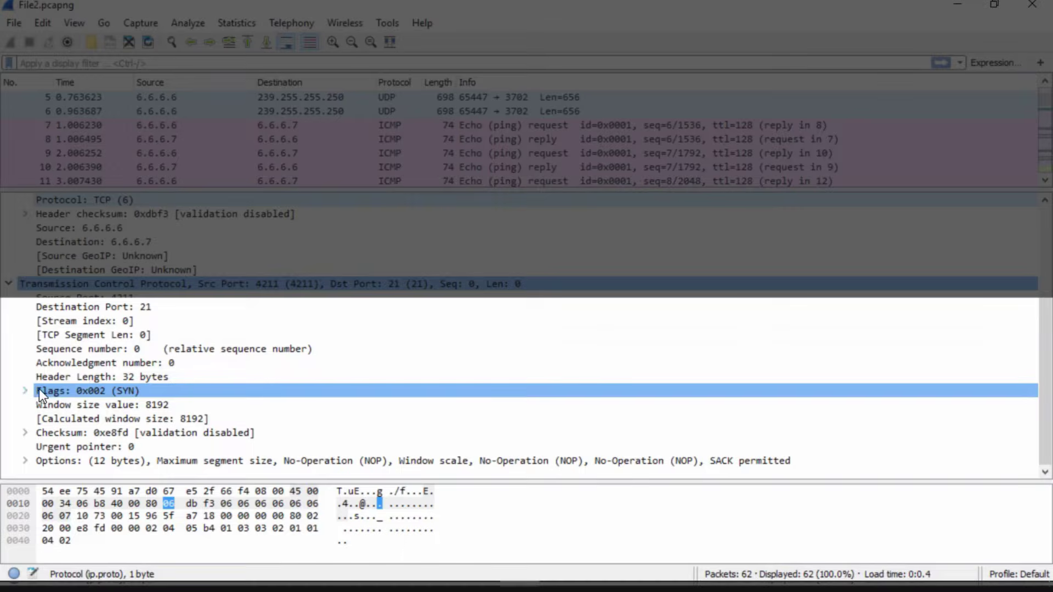
left_click(25, 391)
scroll(30, 326, "down", 2)
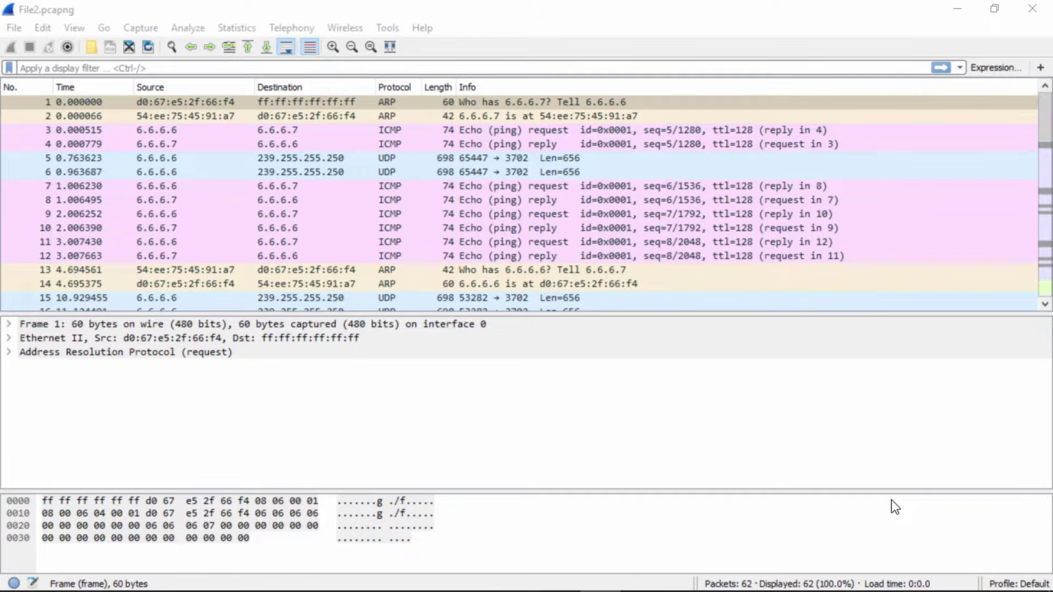
- Browse to the end of File2, select SSDP packet 59, and inspect the USER-AGENT line under Hypertext Transfer Protocol
left_click(489, 245)
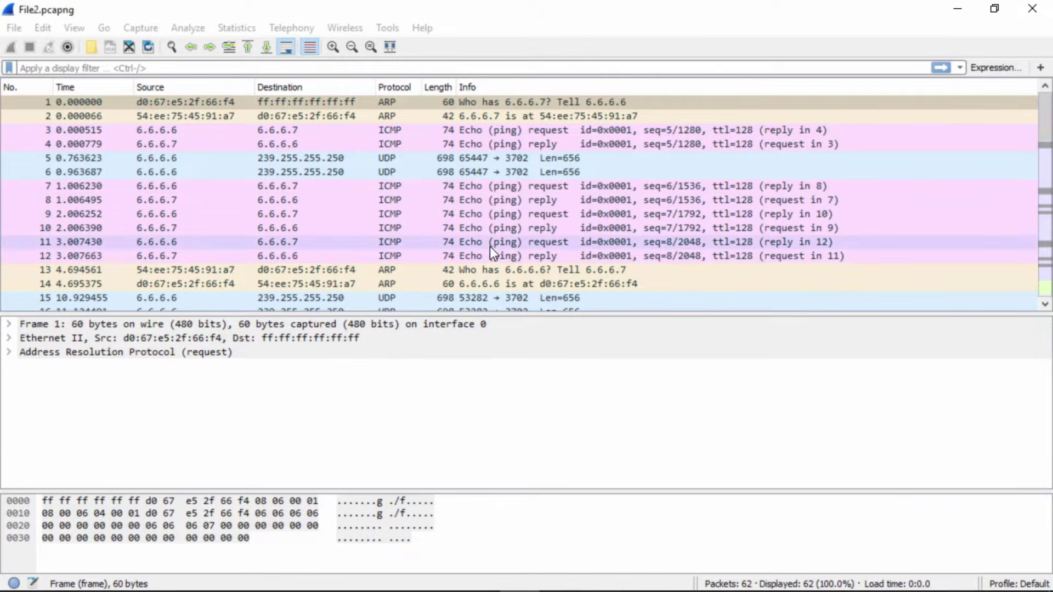
key("Page_Down")
key("Page_Down")
key("Page_Down")
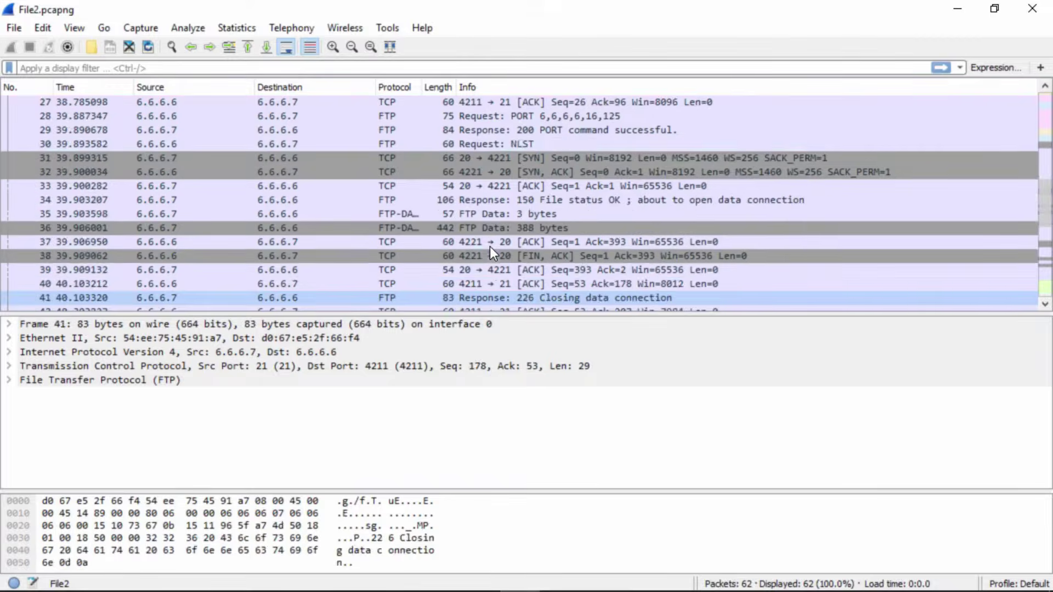
key("End")
left_click(257, 256)
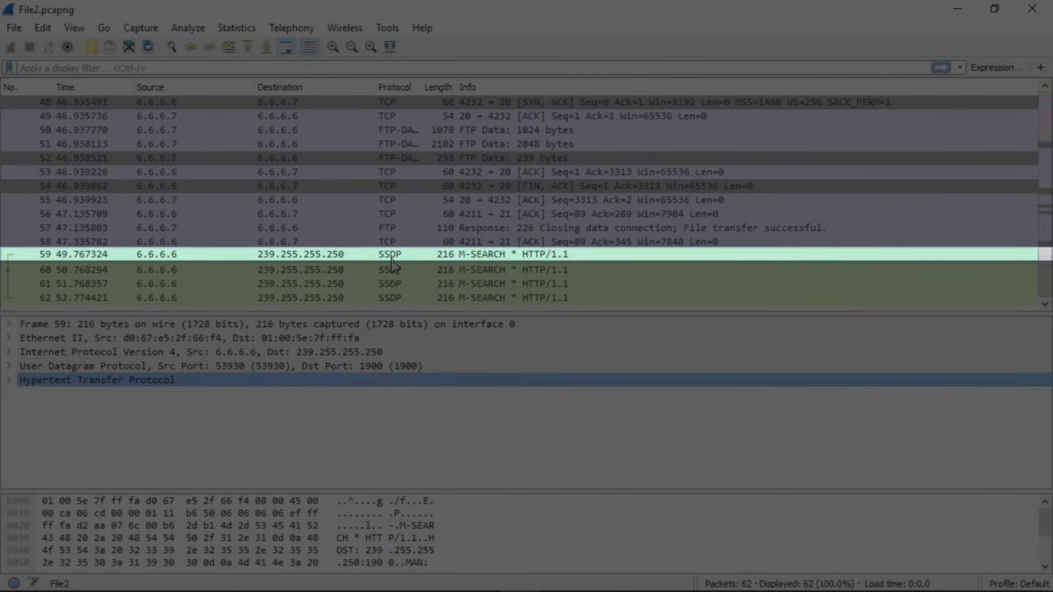
left_click(8, 381)
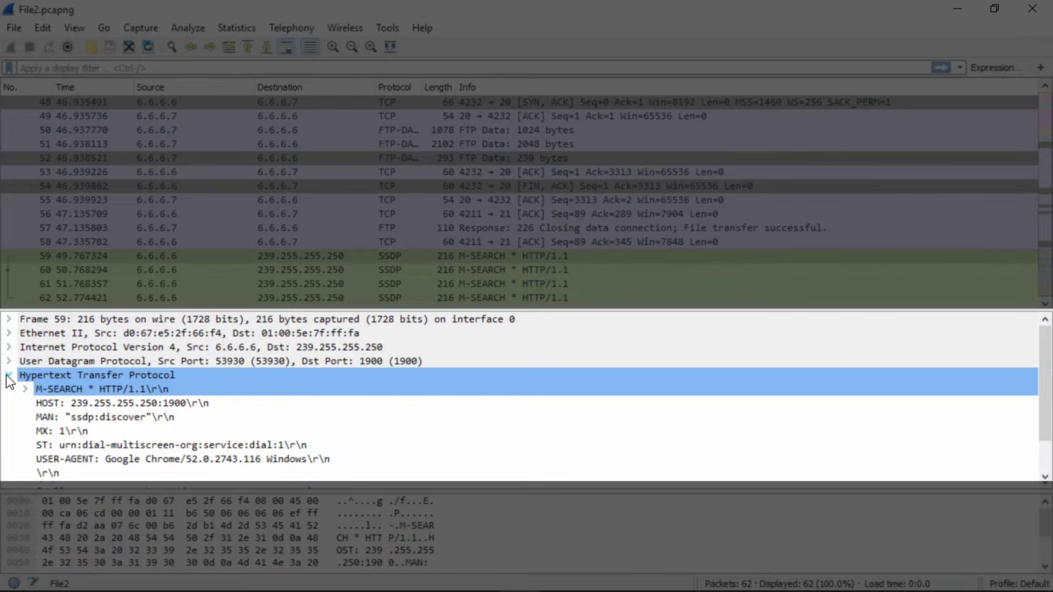
left_click(106, 459)
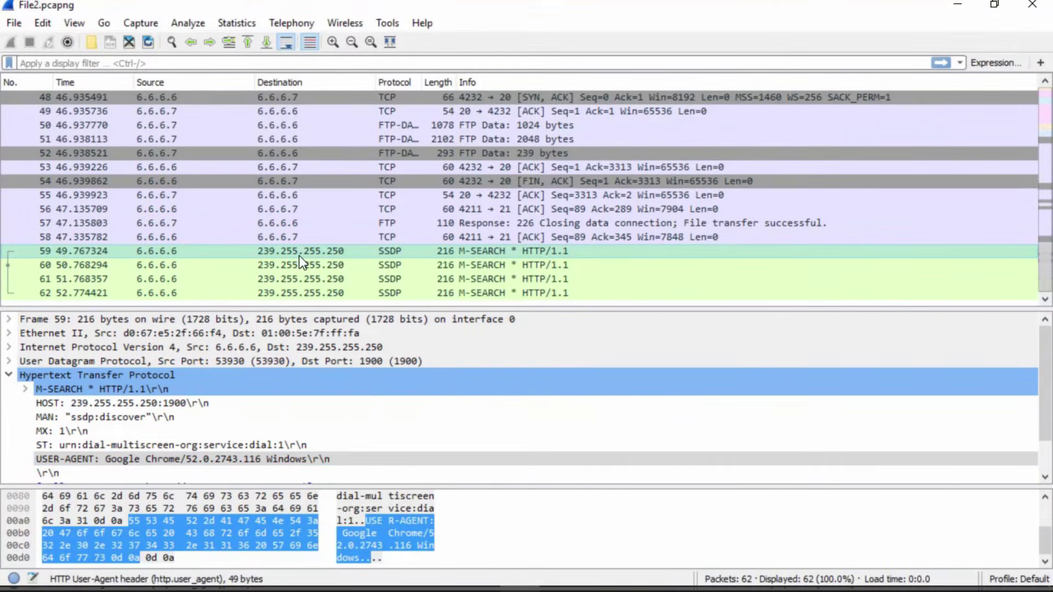
- Follow the UDP stream of SSDP packet 59
right_click(299, 257)
mouse_move(375, 481)
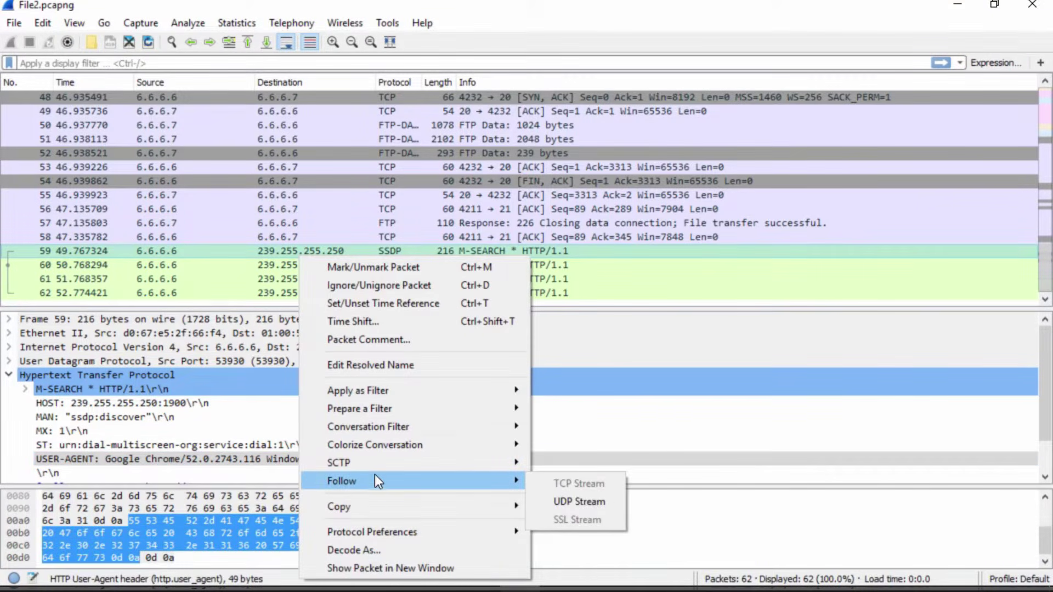
left_click(593, 503)
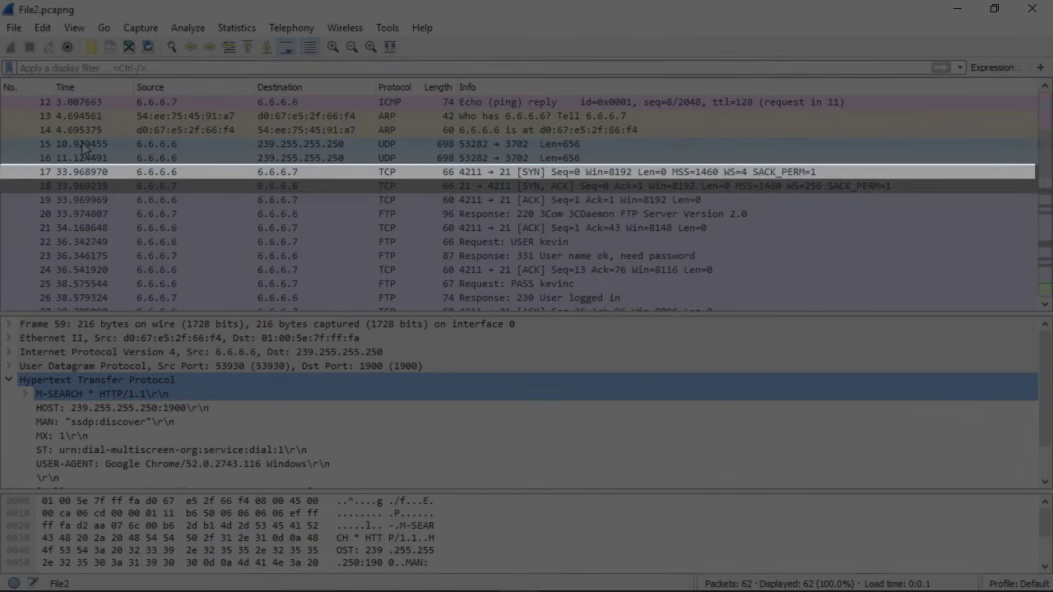
- Follow the TCP stream of SYN packet 17 and reposition the stream window to read the FTP conversation
left_click(134, 174)
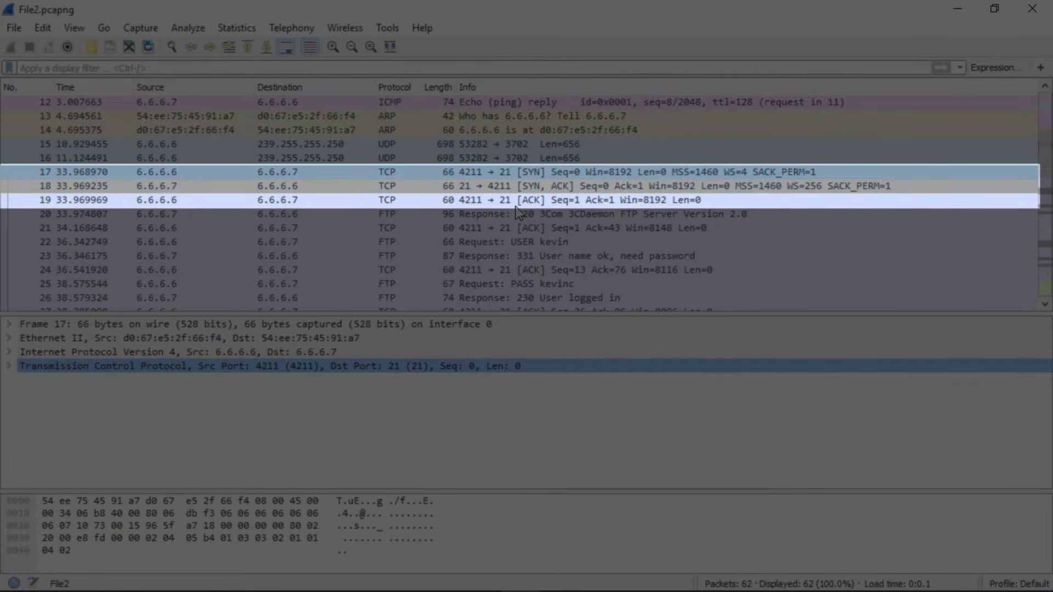
right_click(415, 170)
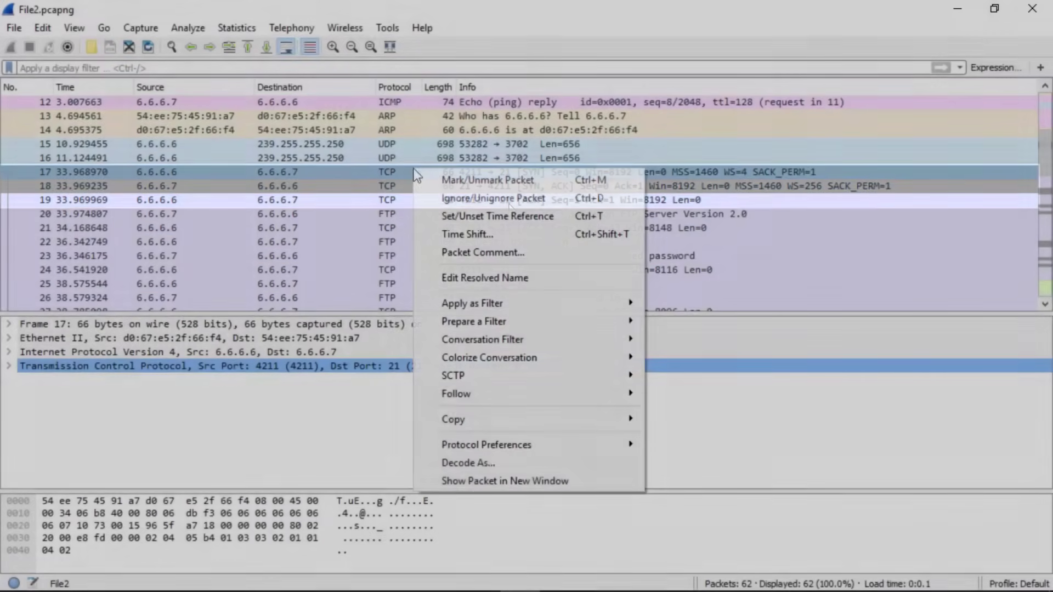
mouse_move(521, 401)
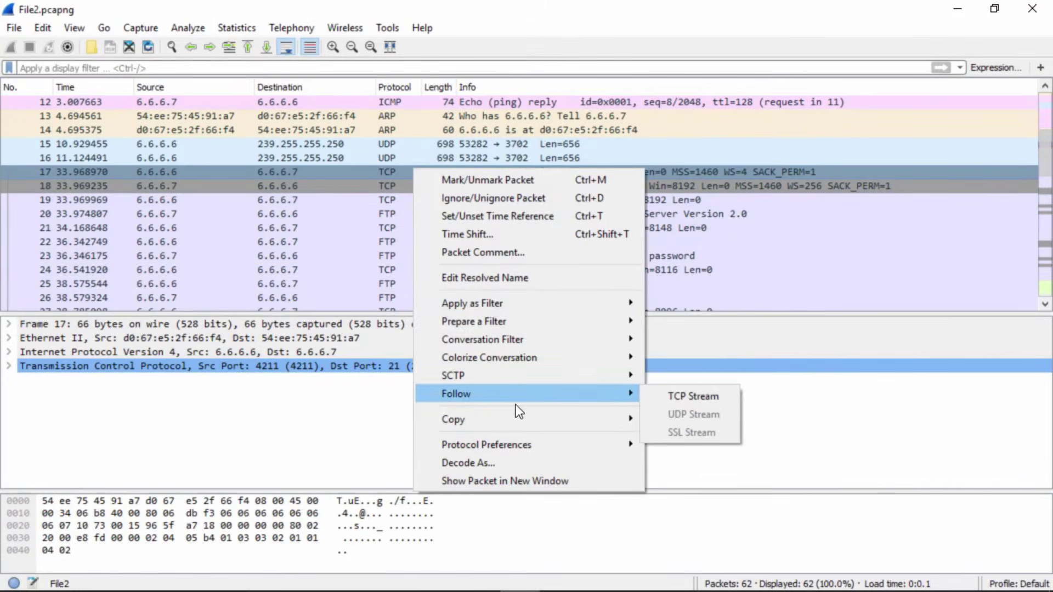
left_click(682, 397)
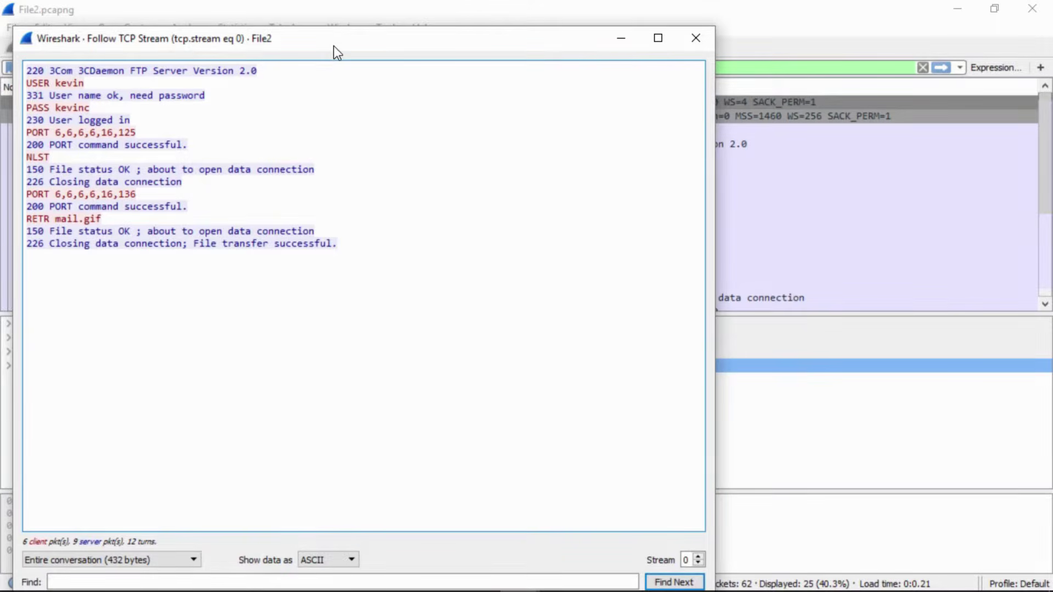
left_click_drag(338, 37, 541, 34)
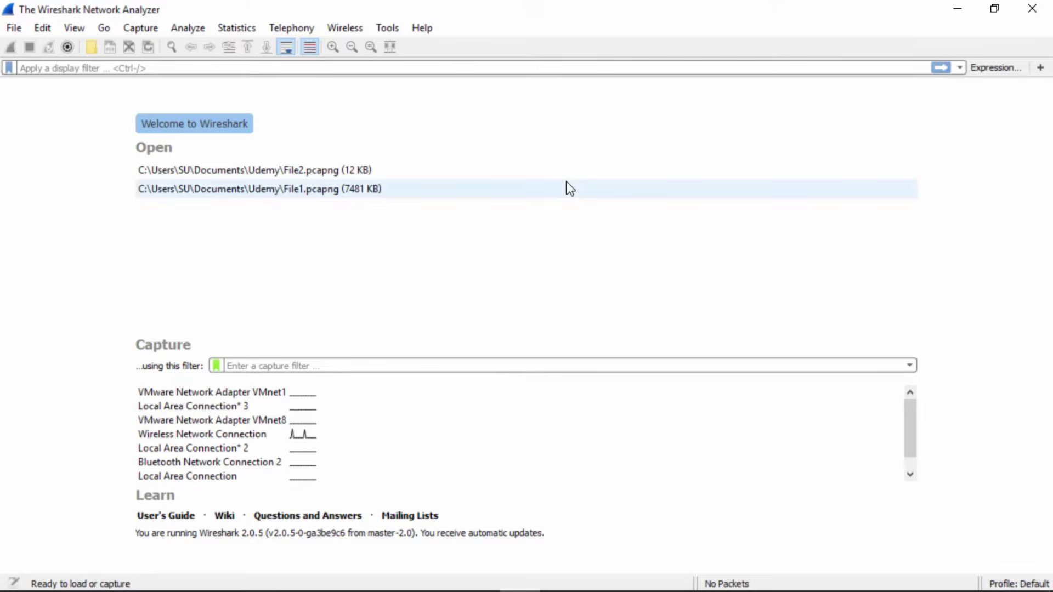
- Start a live capture on Wireless Network Connection after reviewing the display, name resolution and automatic stop options
left_click(141, 27)
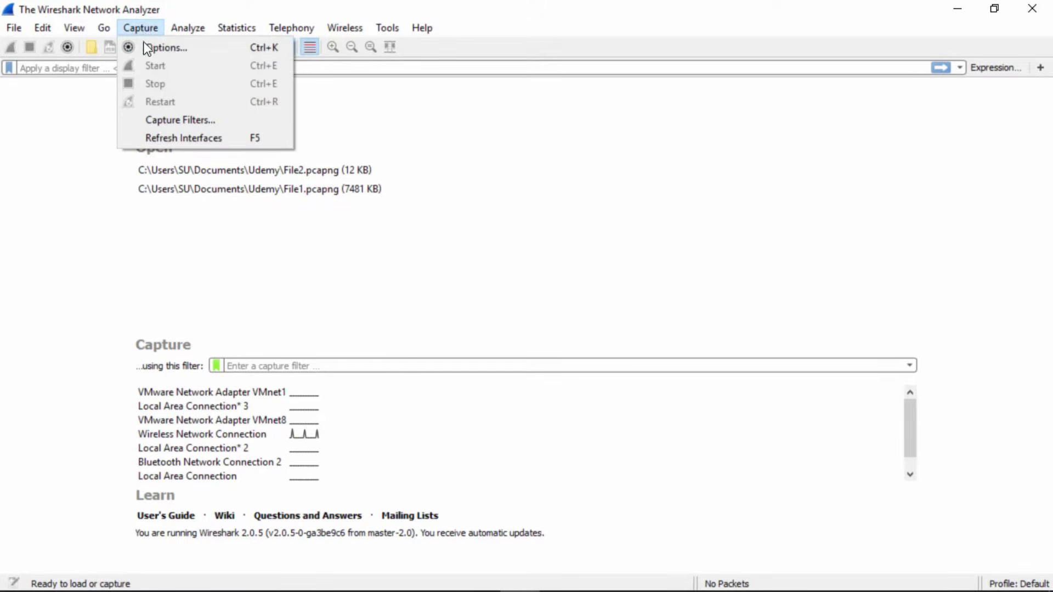
left_click(155, 49)
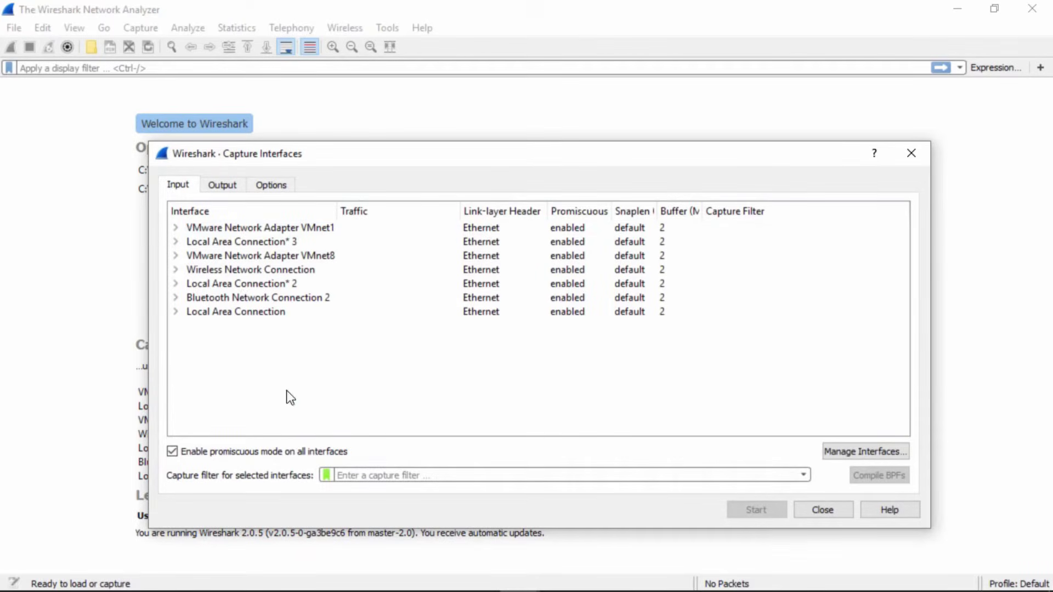
left_click(242, 269)
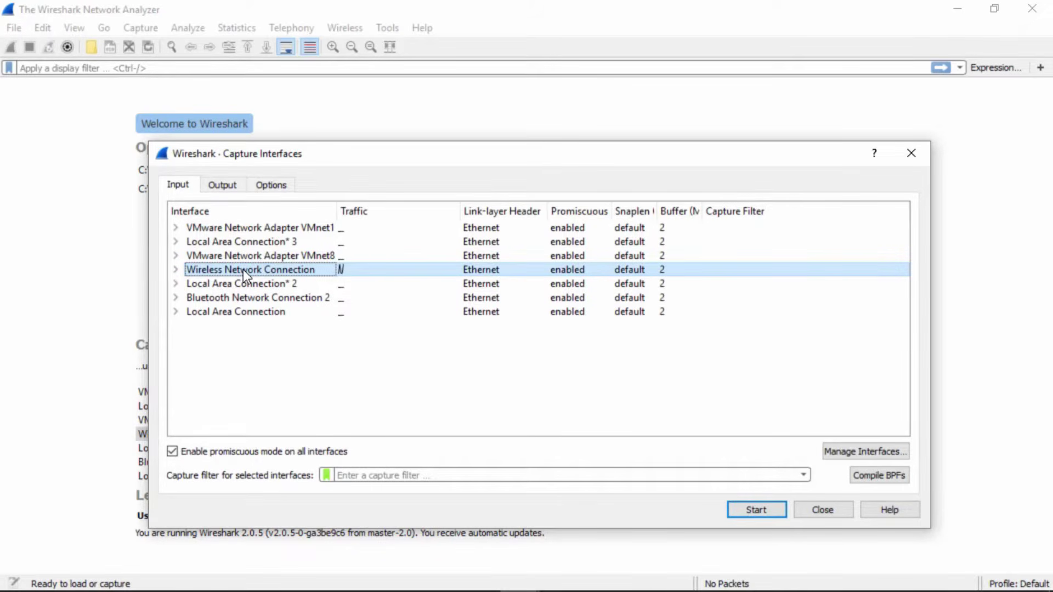
left_click(272, 185)
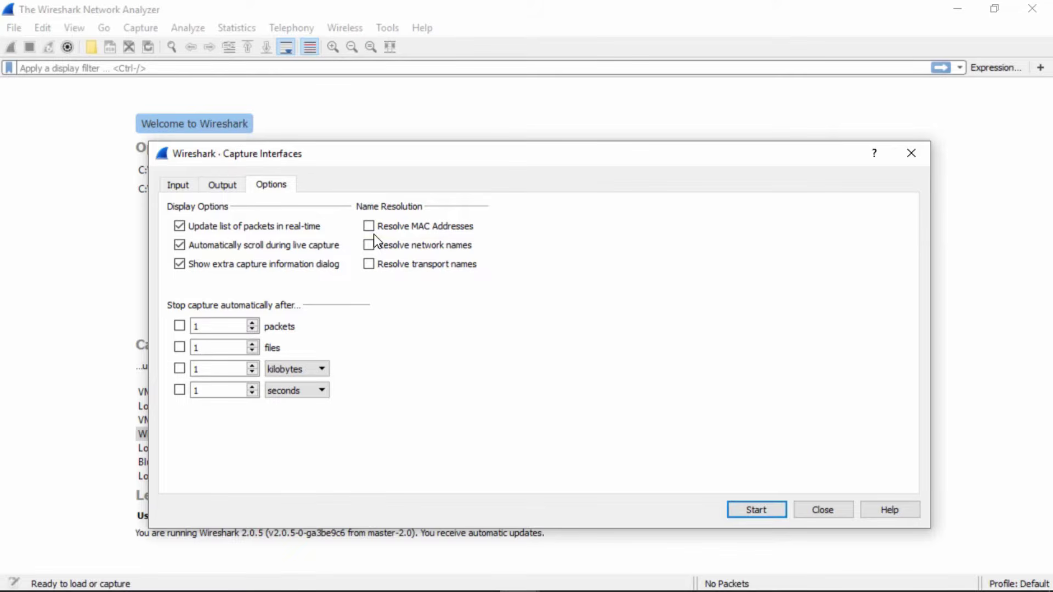
left_click(756, 510)
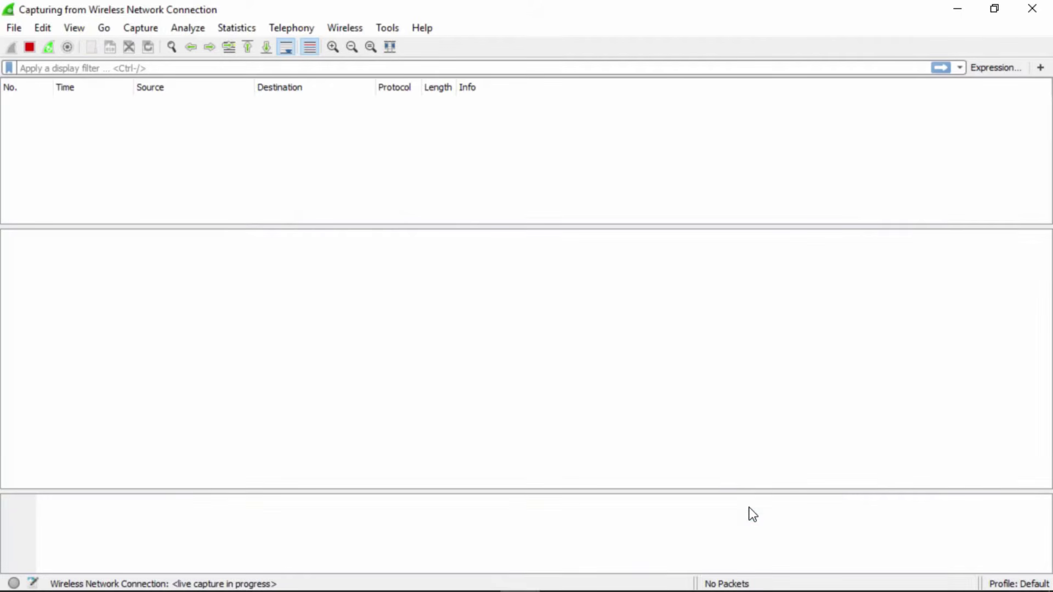
- Enlarge the packet list area and stop the live capture after browsing to Udemy
left_click_drag(465, 225, 464, 273)
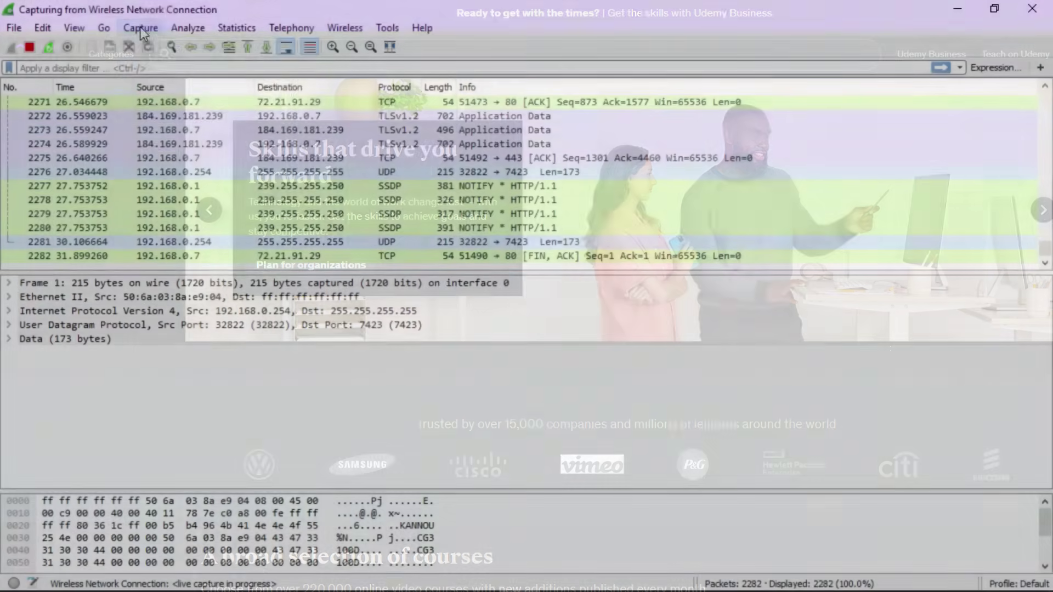
left_click(140, 26)
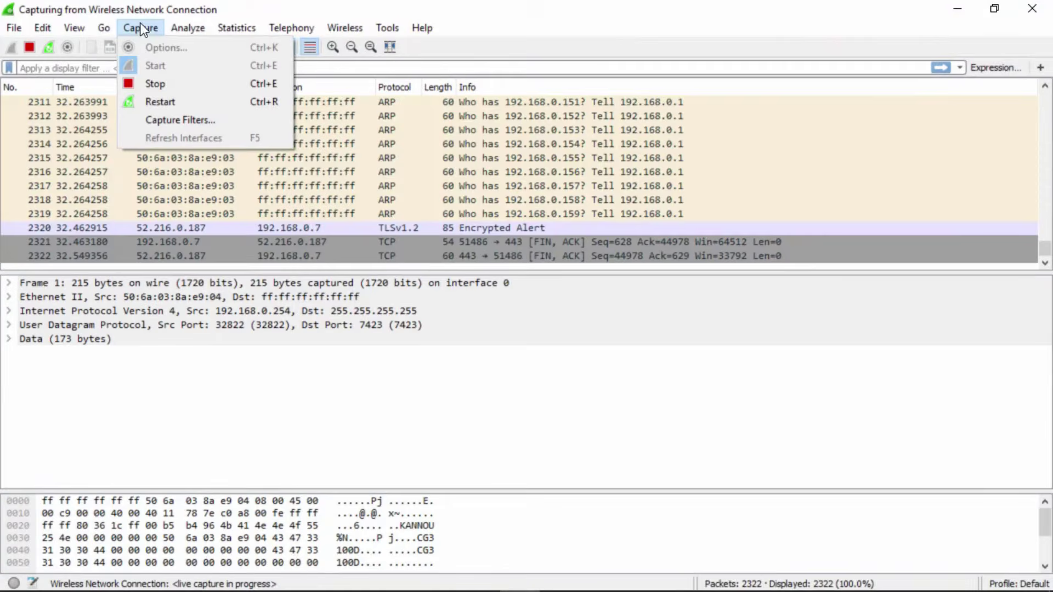
left_click(157, 84)
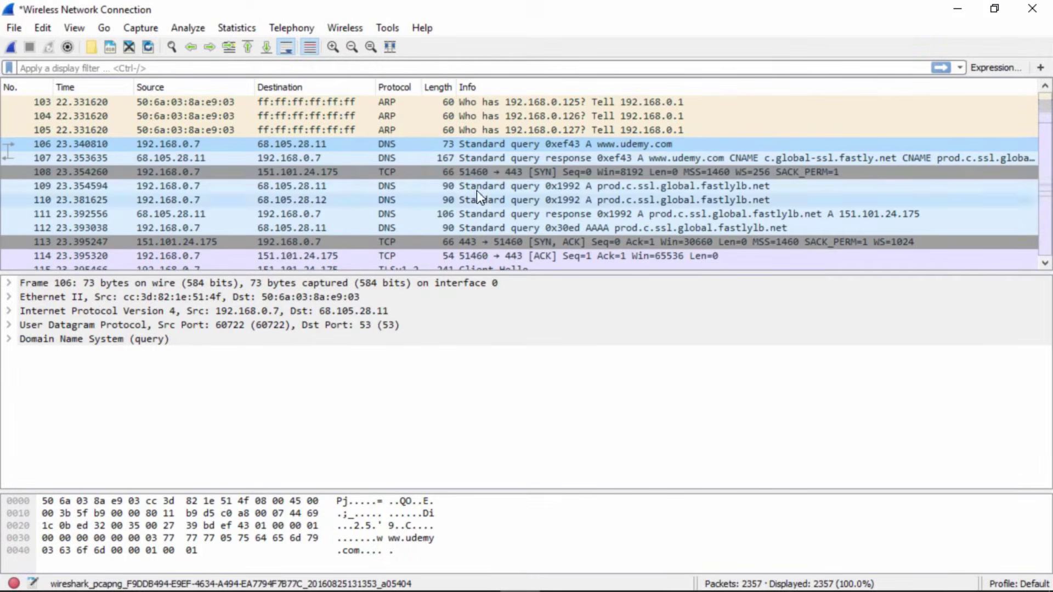
- Follow the TCP stream of packet 108, the SYN to 151.101.24.175 on port 443
left_click(449, 171)
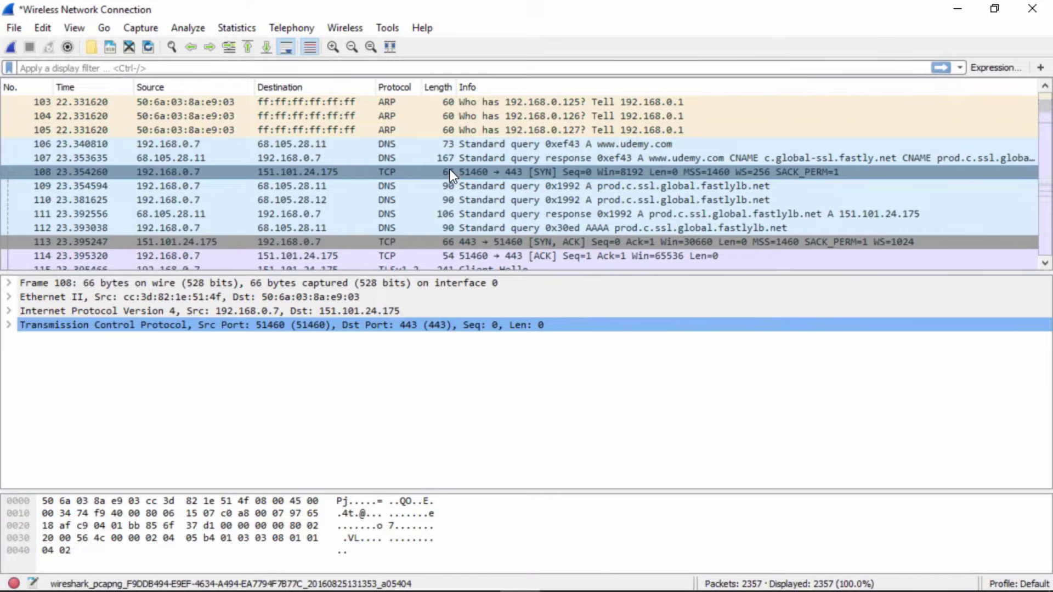
right_click(482, 173)
mouse_move(571, 399)
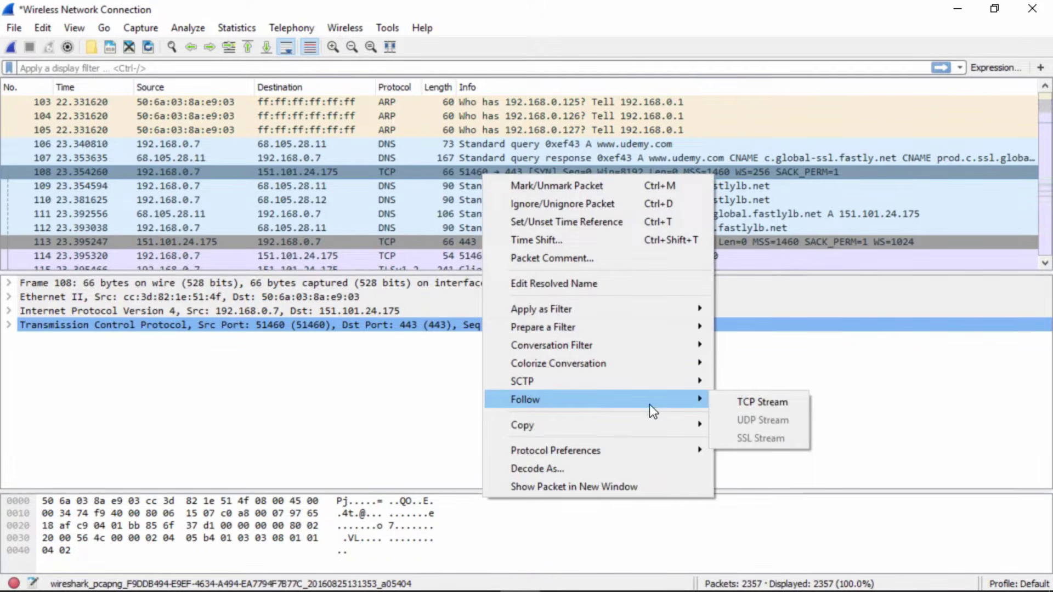
left_click(738, 402)
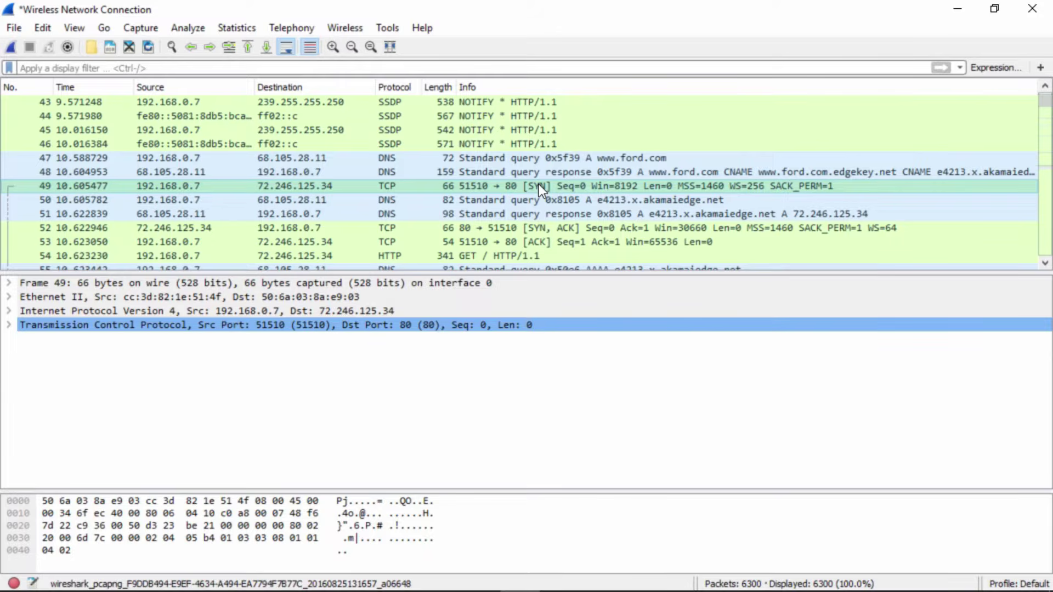
right_click(541, 189)
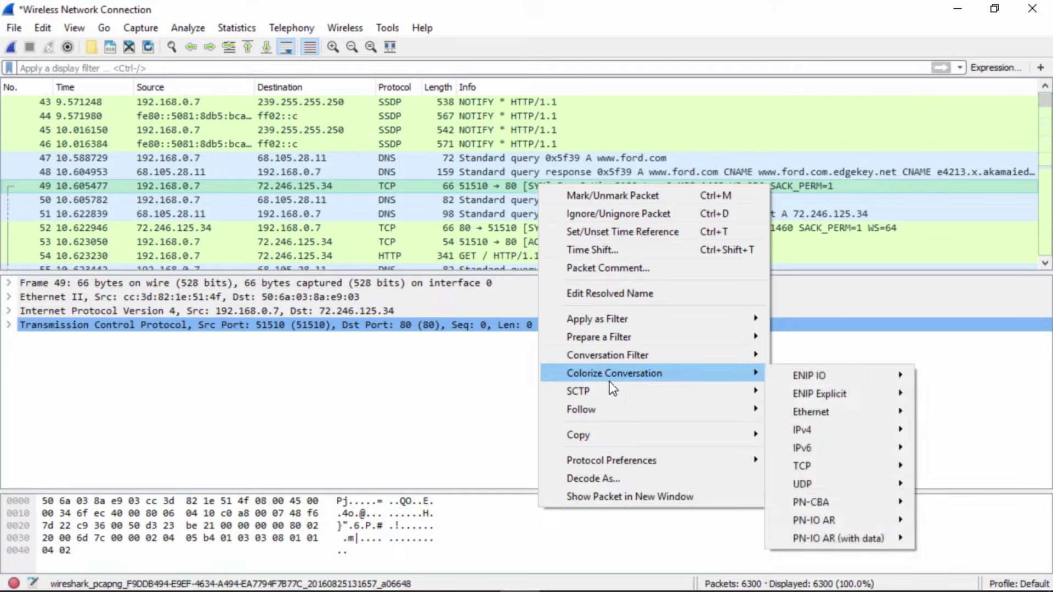
mouse_move(628, 407)
left_click(791, 412)
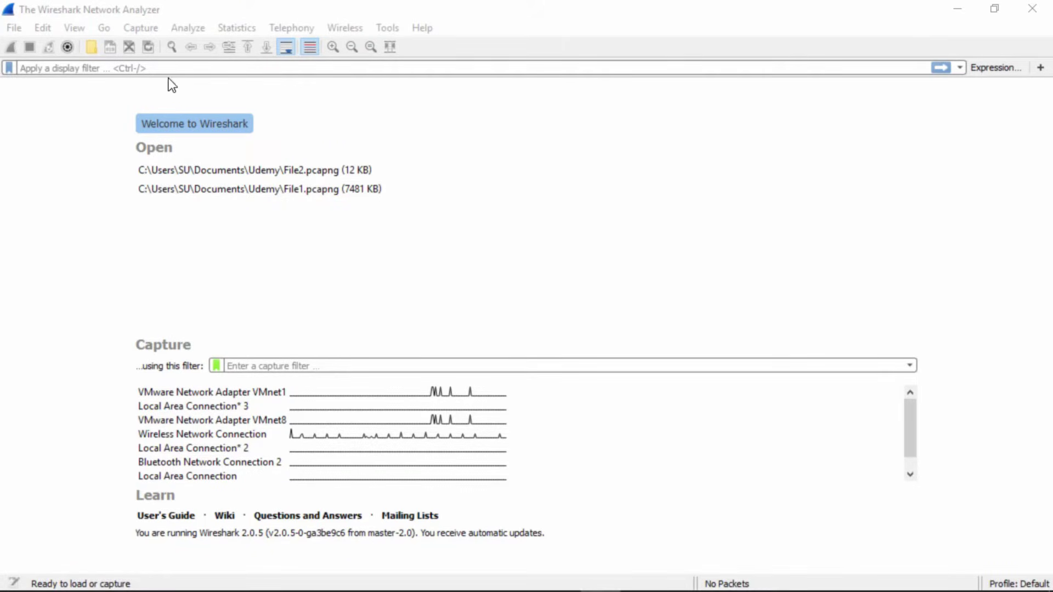
- Capture live traffic on Wireless Network Connection, then stop the capture
left_click(140, 29)
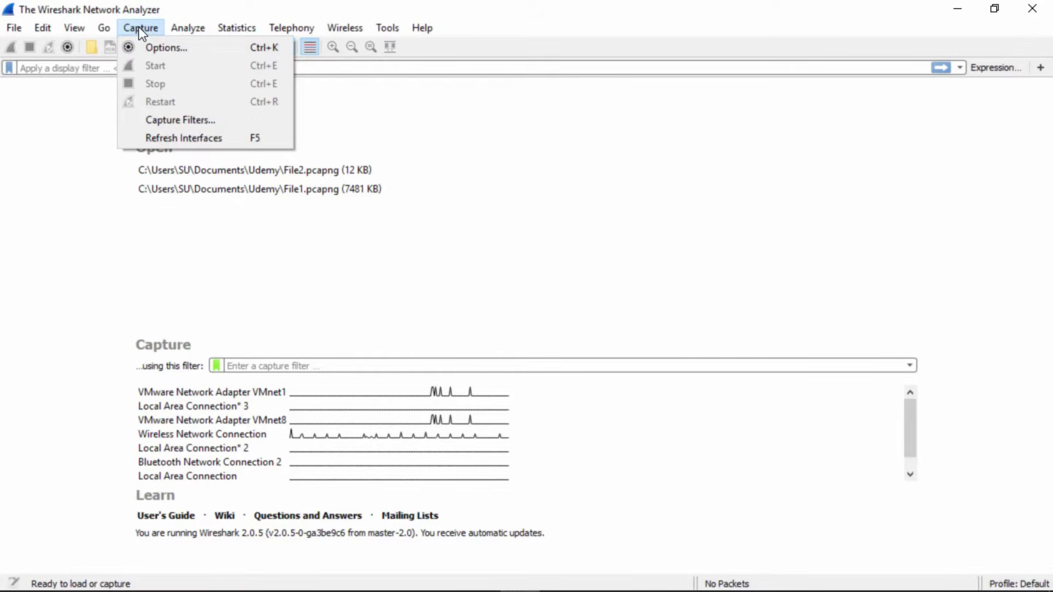
left_click(162, 48)
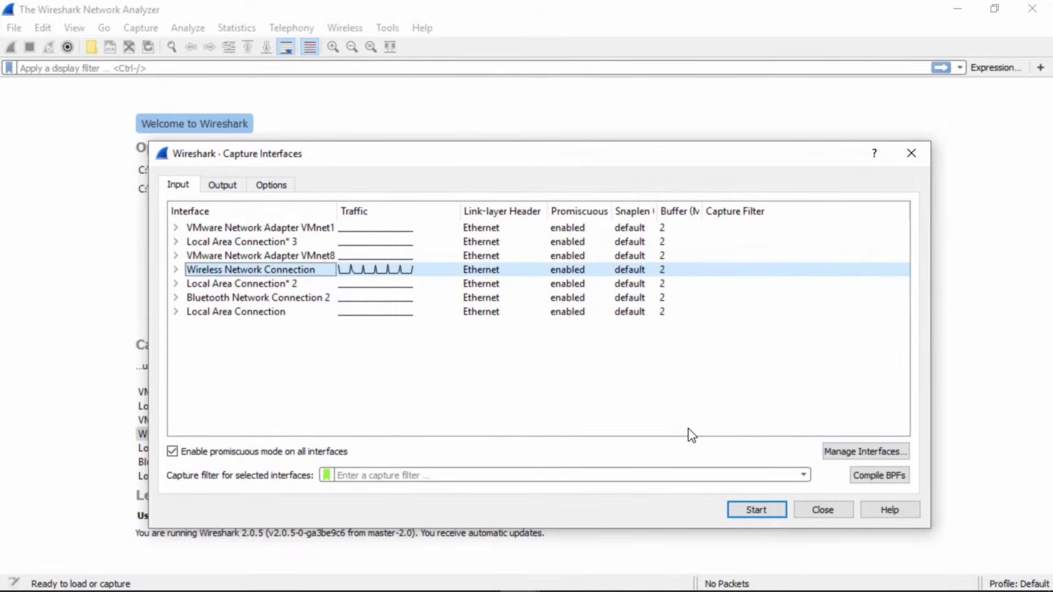
left_click(768, 509)
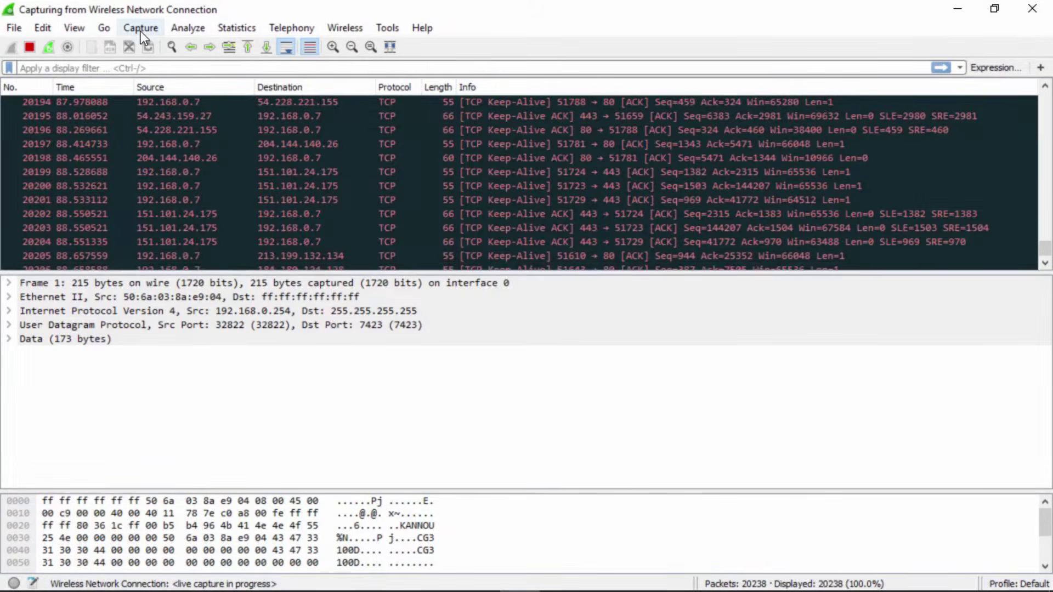
left_click(140, 28)
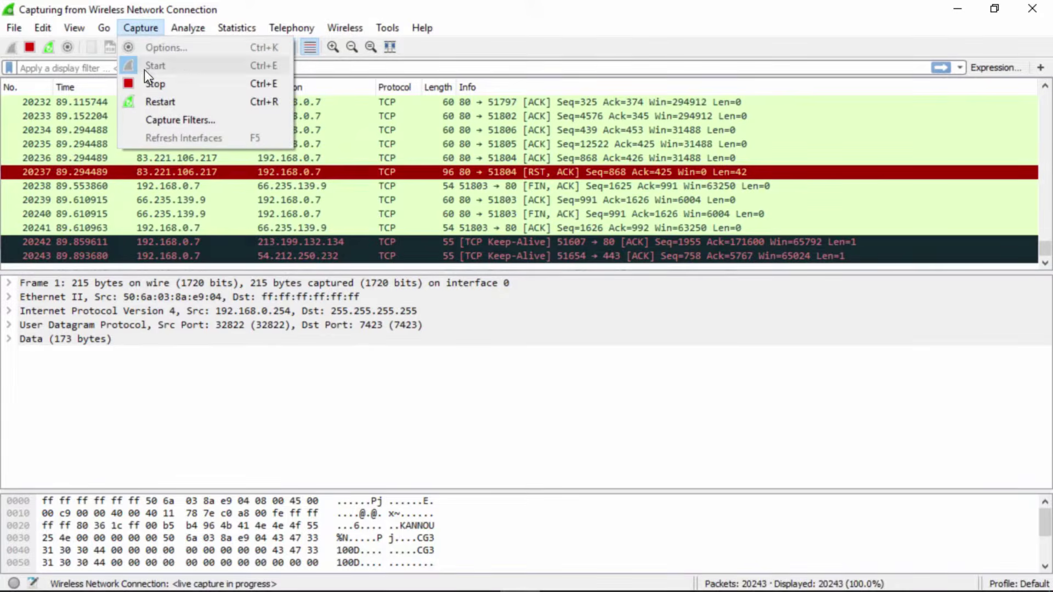
left_click(151, 83)
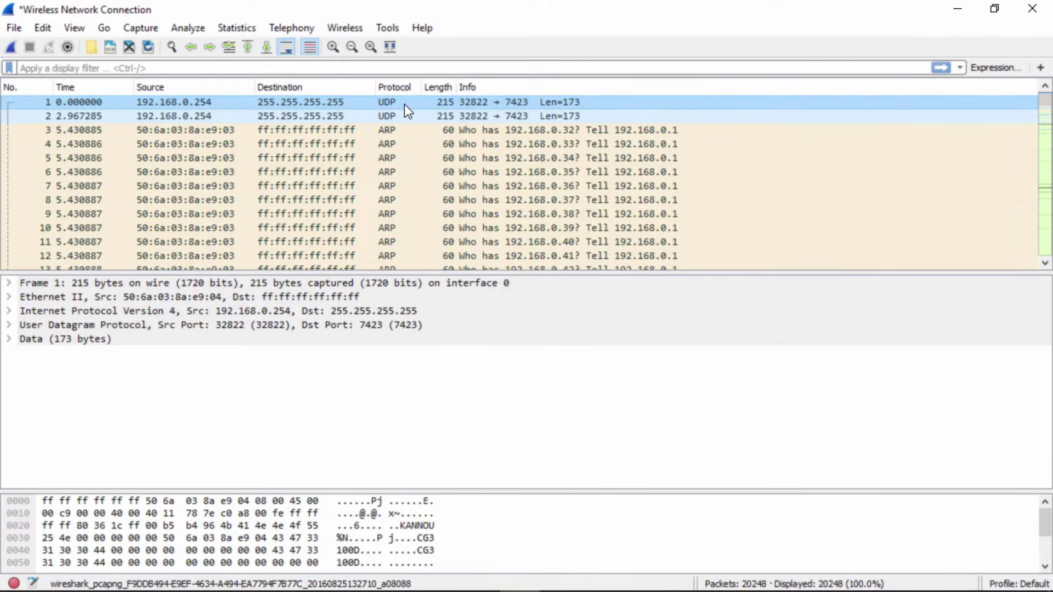
left_click(1045, 264)
left_click(1045, 264)
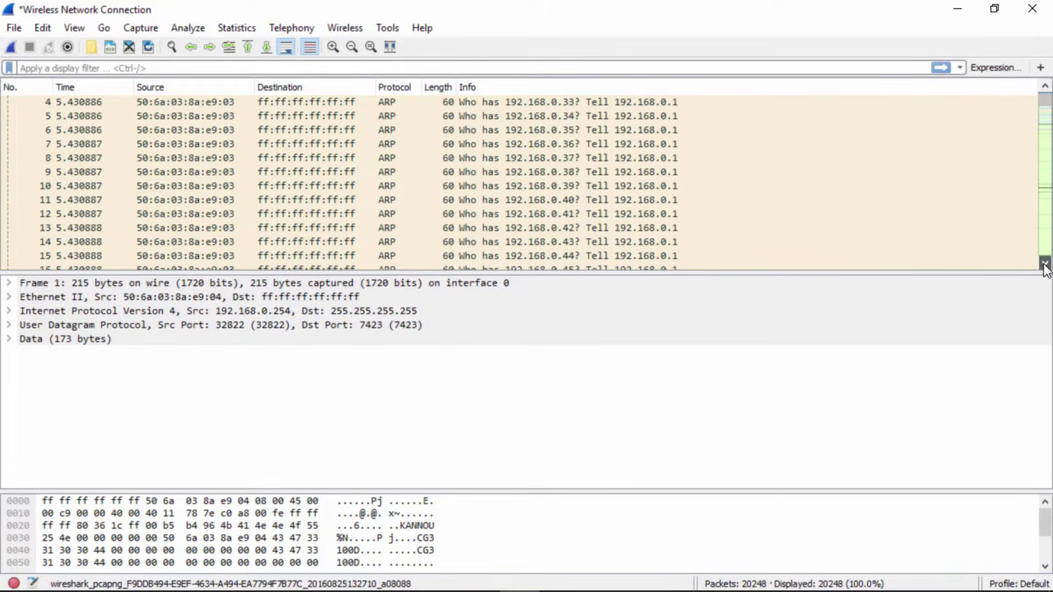
left_click(1045, 264)
left_click(1046, 263)
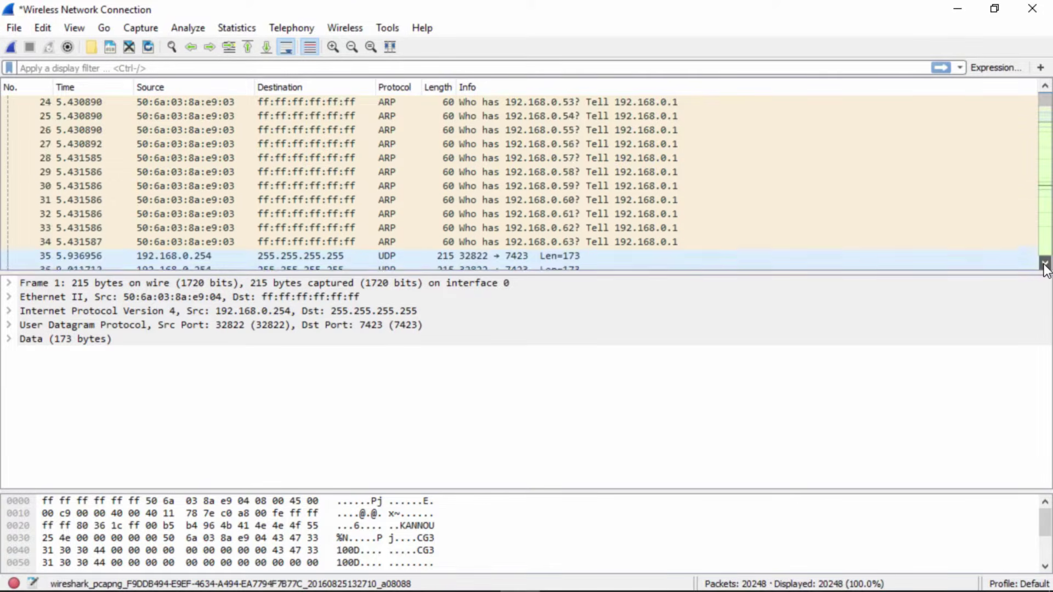
left_click(1045, 263)
left_click(1045, 263)
left_click_drag(1044, 264, 1044, 265)
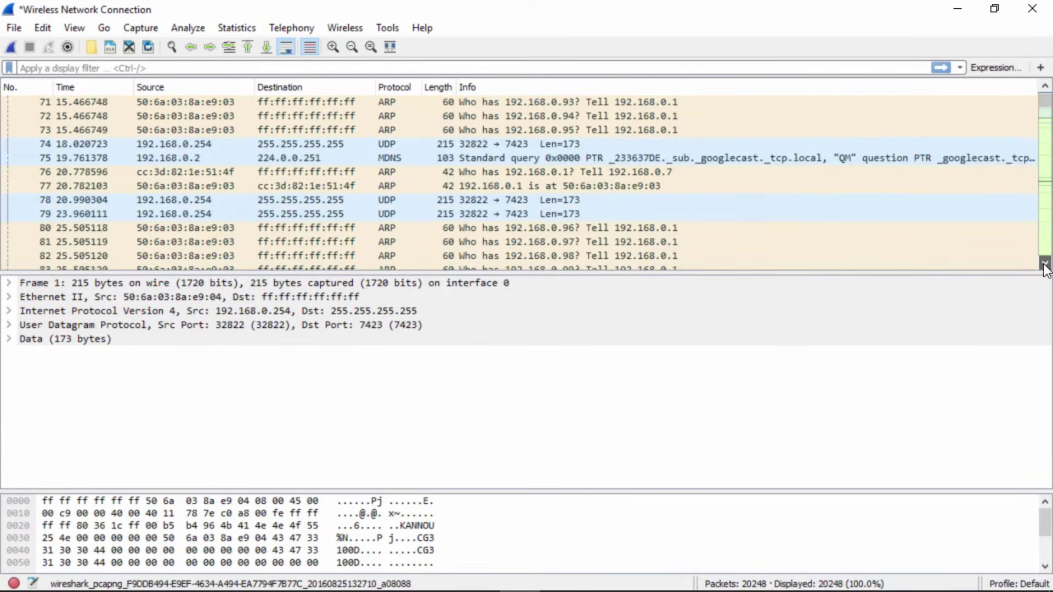
left_click(409, 144)
key("Down")
key("Down")
key("Down")
key("Down")
key("Down")
key("Down")
key("Down")
key("Down")
key("Down")
key("Down")
key("Down")
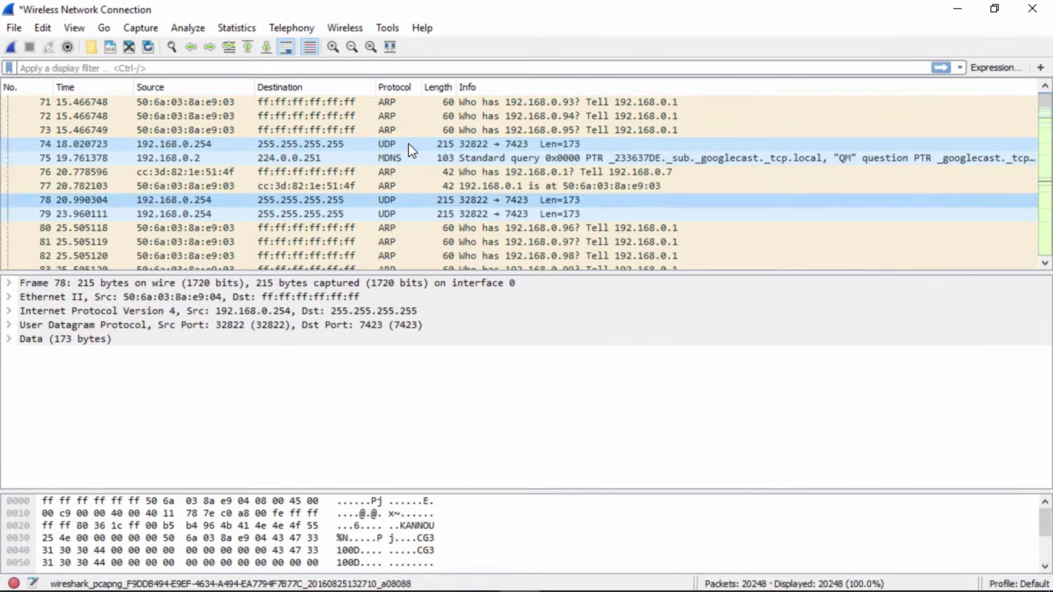
key("Down")
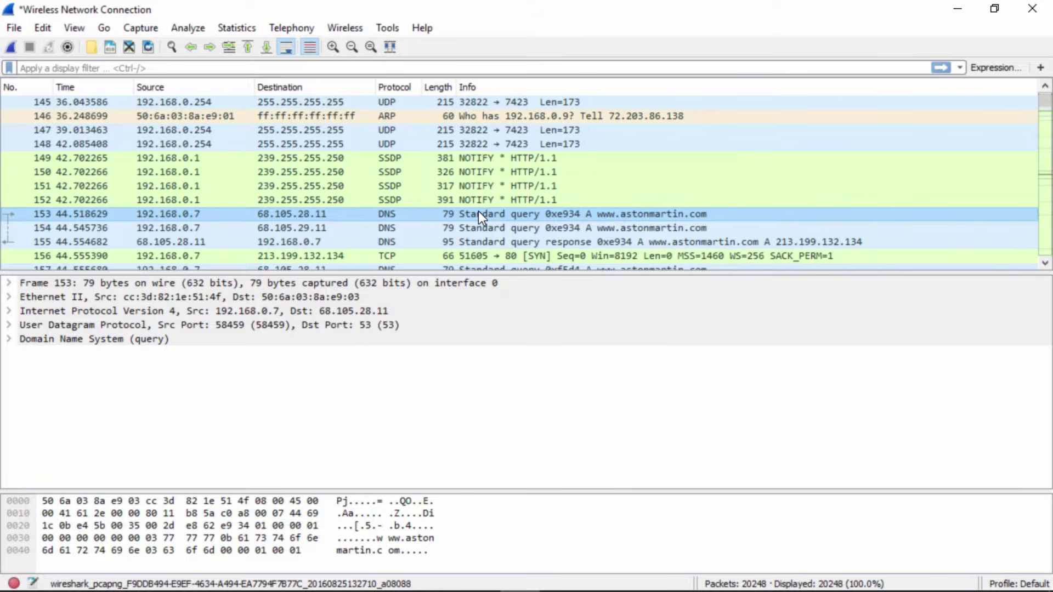
- Follow the TCP stream of packet 156, the SYN to 213.199.132.134 on port 80, and clear the resulting display filter
left_click(482, 242)
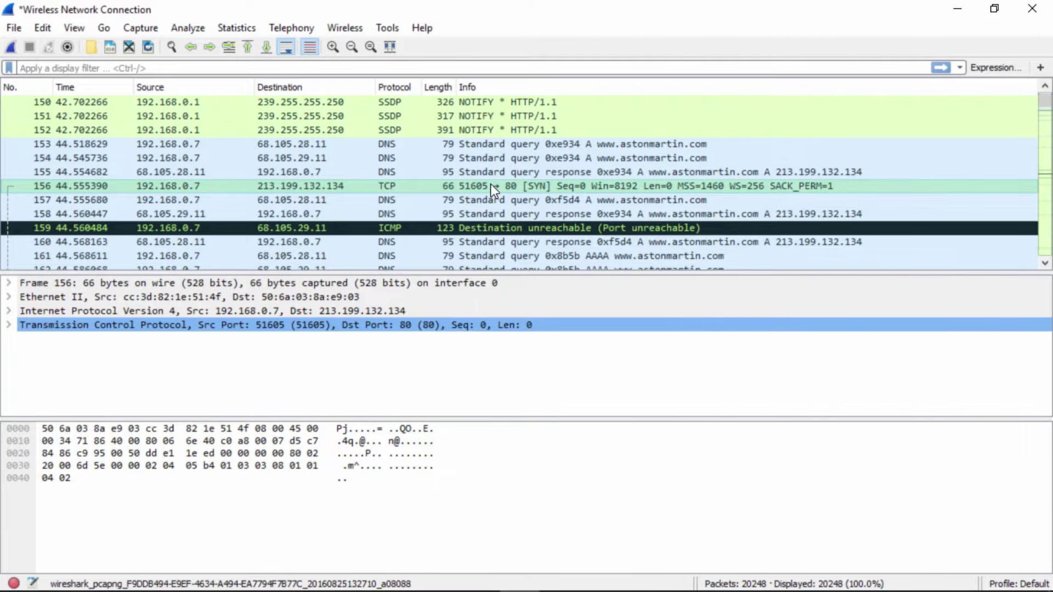
right_click(491, 187)
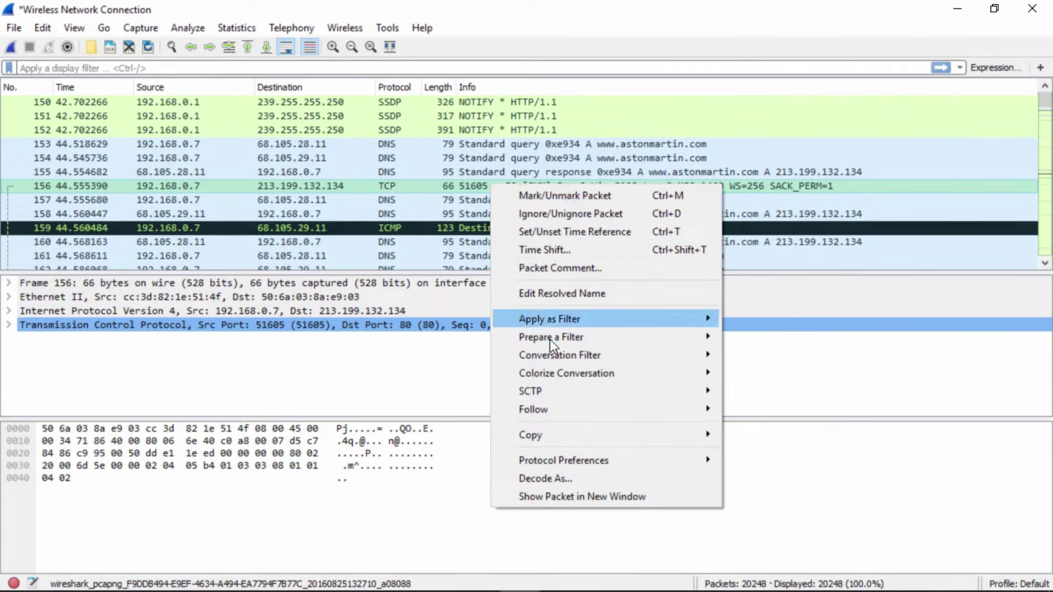
mouse_move(598, 414)
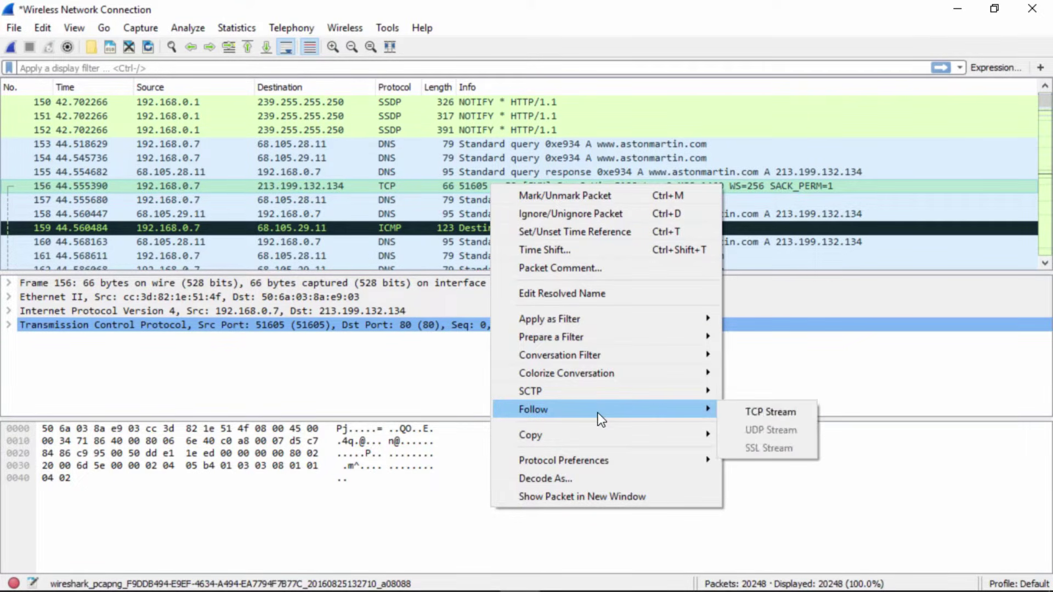
left_click(740, 416)
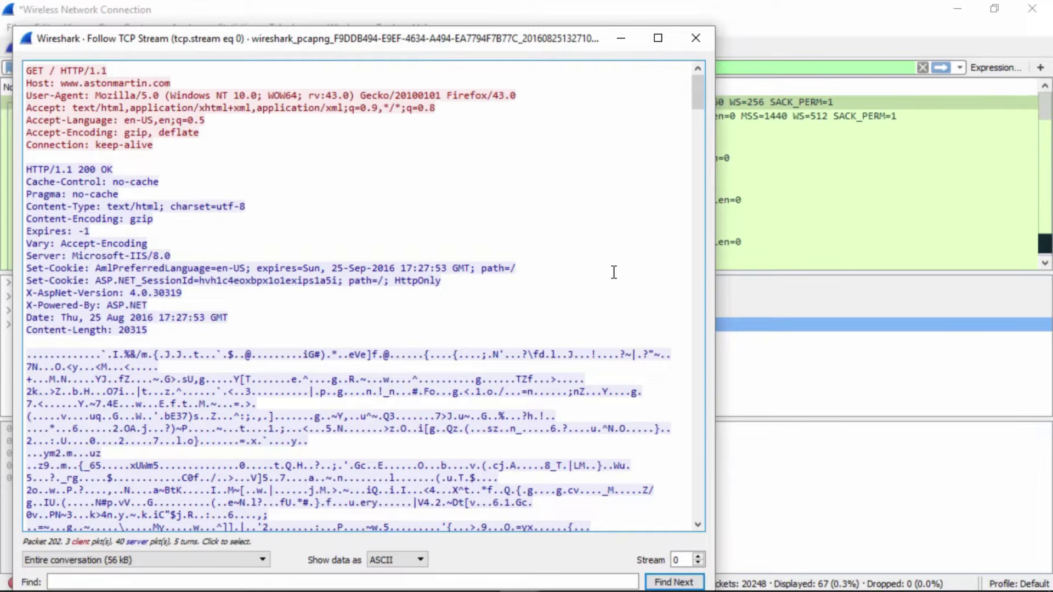
key("Escape")
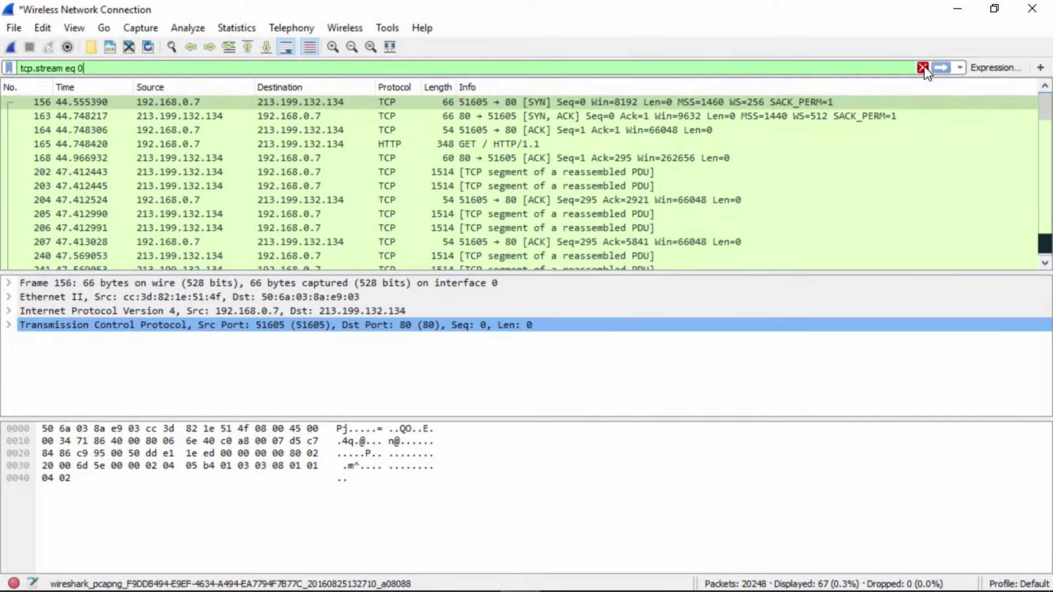
left_click(924, 67)
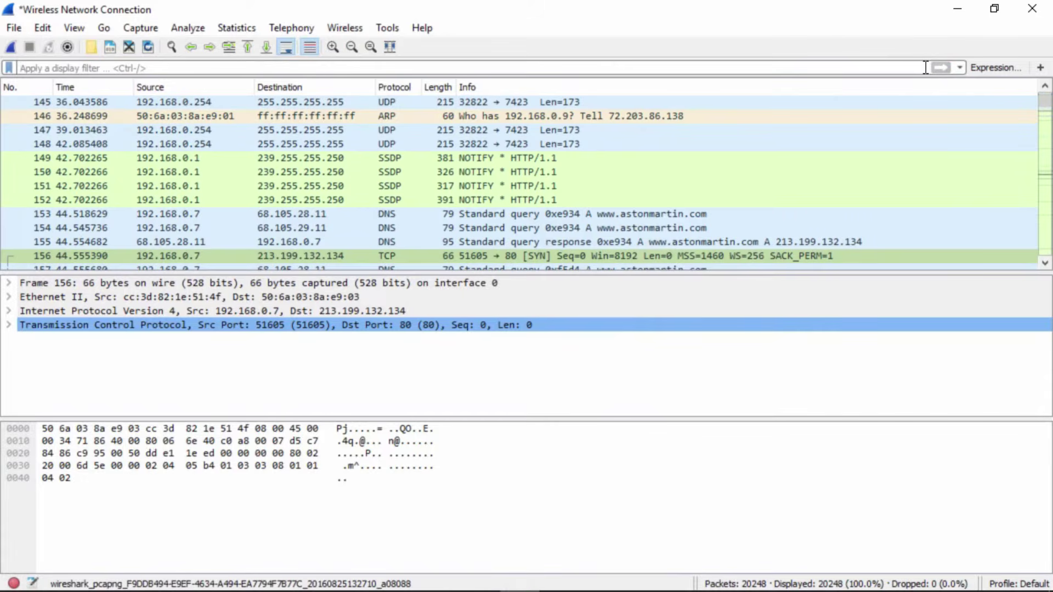
- Examine the DNS, TCP, HTTP and ICMP packets that come after the SYN to 213.199.132.134, through packet 256
left_click(1048, 261)
left_click(1048, 262)
left_click(1049, 261)
left_click(1048, 261)
left_click(1049, 261)
left_click(1049, 262)
left_click(1048, 262)
left_click(1048, 262)
left_click(1049, 261)
left_click(1048, 261)
left_click(1048, 262)
left_click(1048, 262)
left_click(1048, 261)
left_click(1049, 262)
left_click(1049, 262)
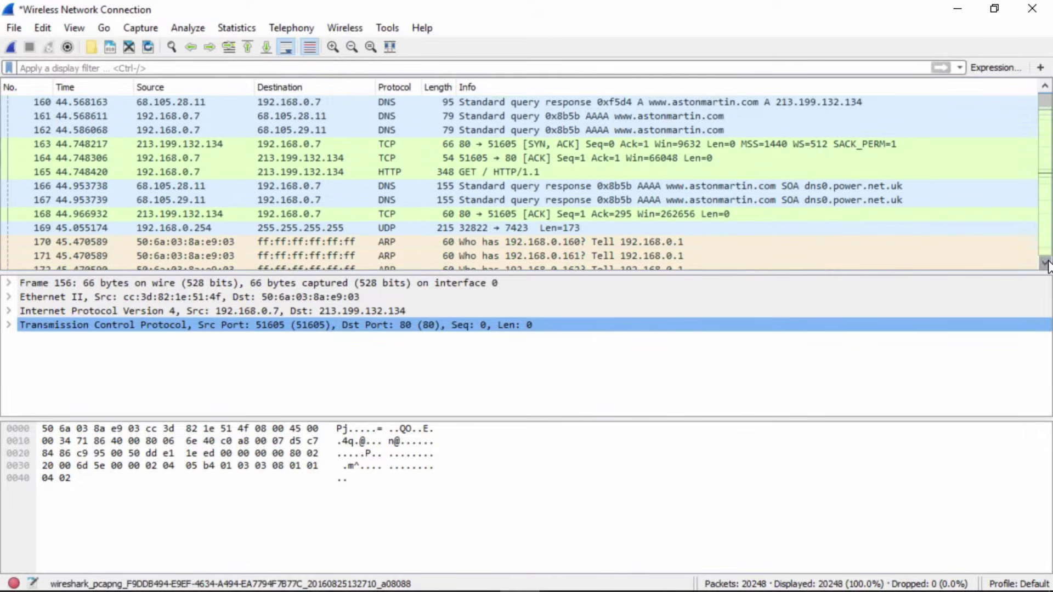
left_click(1046, 263)
left_click(1046, 263)
left_click(1045, 263)
left_click(1046, 263)
left_click(1046, 263)
left_click(1045, 262)
left_click(1045, 263)
left_click(1045, 263)
left_click(1046, 263)
left_click(1046, 263)
left_click(1046, 263)
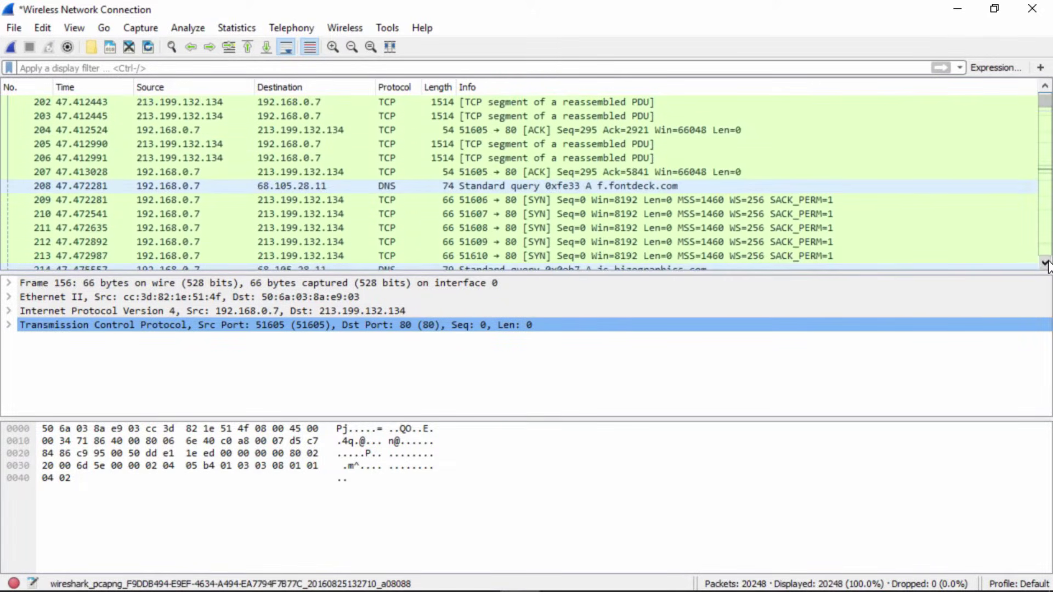
left_click(1045, 263)
left_click(1046, 262)
left_click(1046, 263)
left_click(1045, 263)
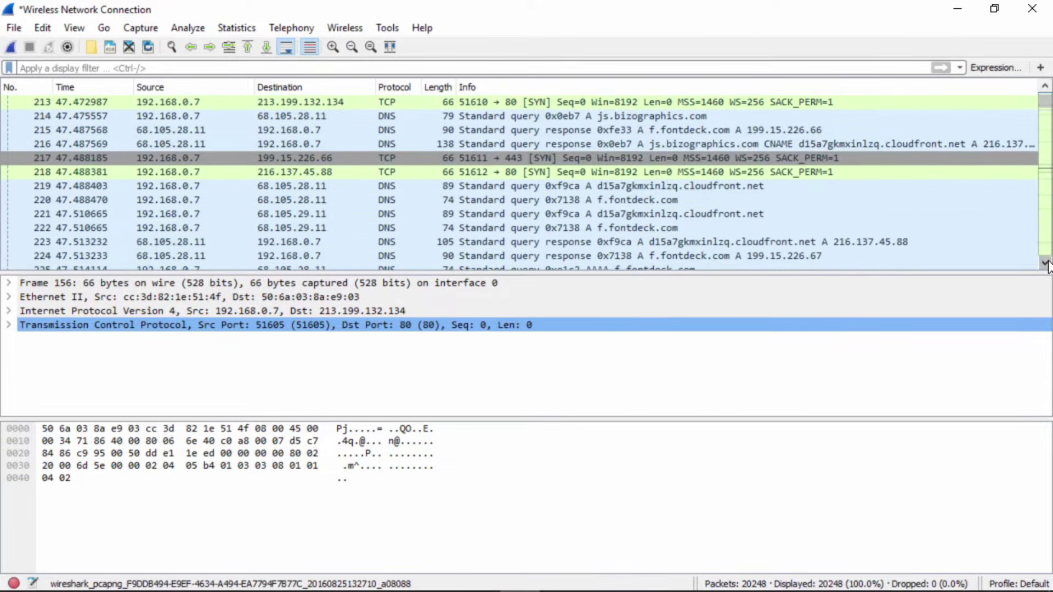
left_click(1045, 262)
left_click(1046, 263)
left_click(1046, 263)
left_click(1046, 263)
left_click(1046, 262)
left_click(1045, 263)
left_click(1046, 262)
left_click(1045, 263)
left_click(1046, 262)
left_click(1045, 263)
left_click(1045, 263)
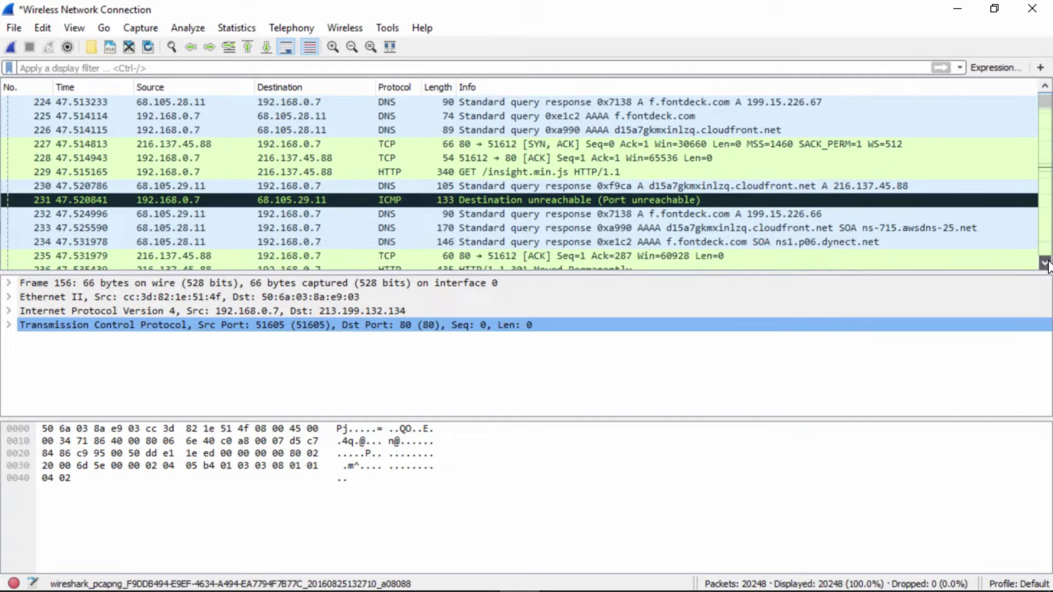
left_click(1045, 263)
left_click(1046, 263)
left_click(1046, 262)
left_click(1045, 263)
left_click(1046, 263)
left_click(1046, 263)
left_click(1046, 263)
left_click(1046, 263)
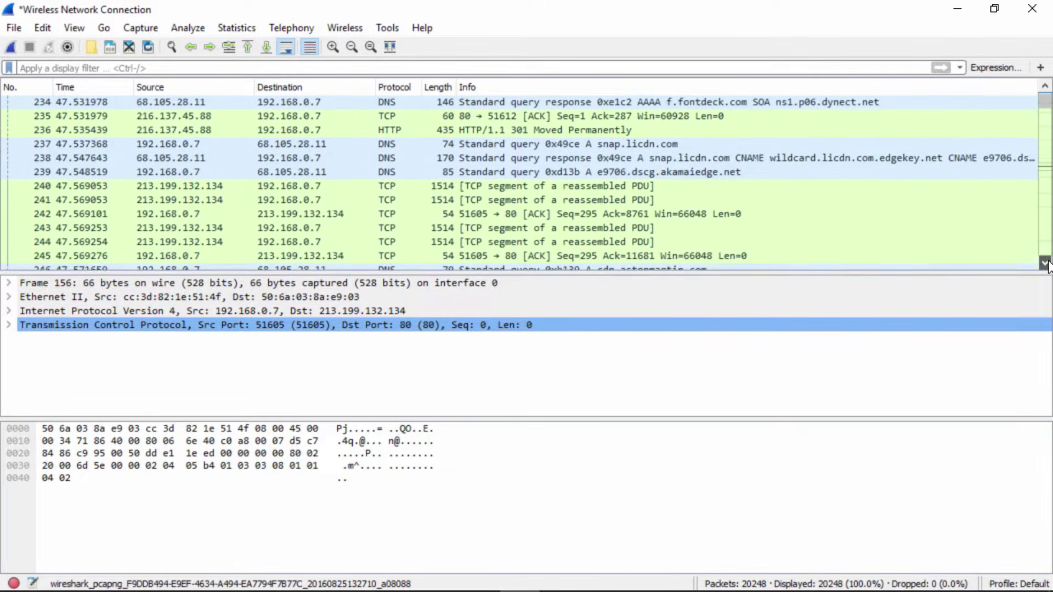
left_click(1046, 263)
left_click(1046, 263)
left_click(1046, 263)
left_click(1046, 263)
left_click(1045, 262)
left_click(1046, 263)
left_click(1046, 263)
left_click(1046, 262)
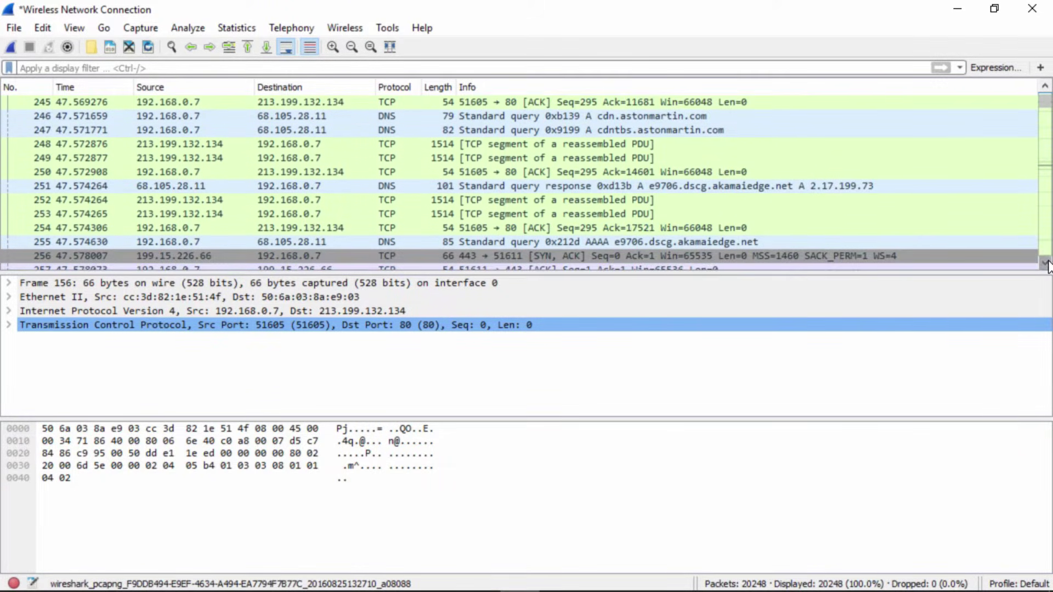
- Follow the TCP stream of packet 1407, the HTTP packet from 72.21.81.200, and look through its conversation
left_click(628, 186)
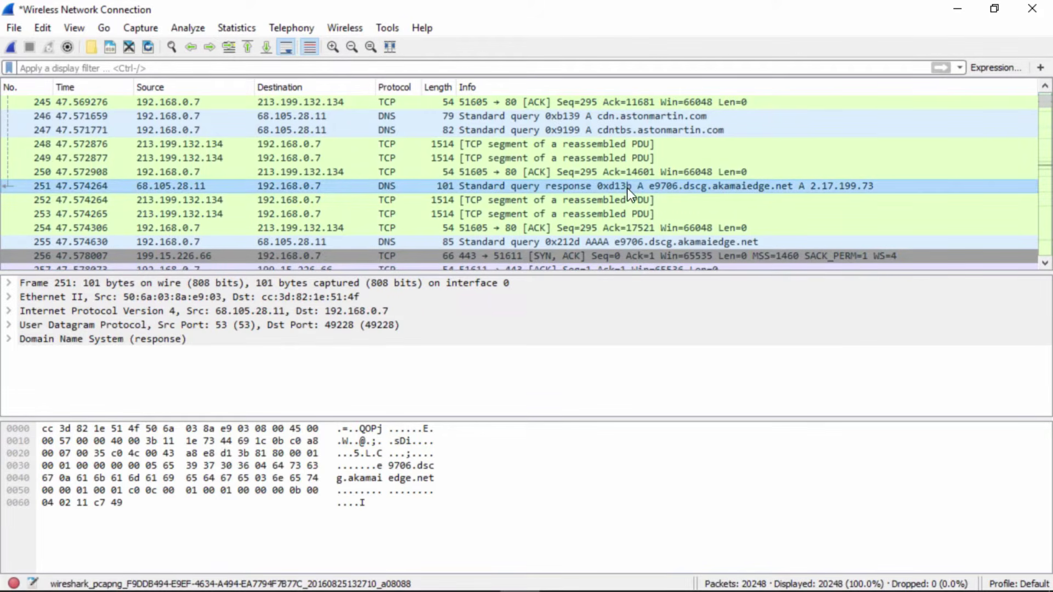
key("Down")
key("Down")
key("Down")
key("Down")
key("Down")
key("Down")
key("Down")
key("Down")
key("Down")
key("Down")
key("Down")
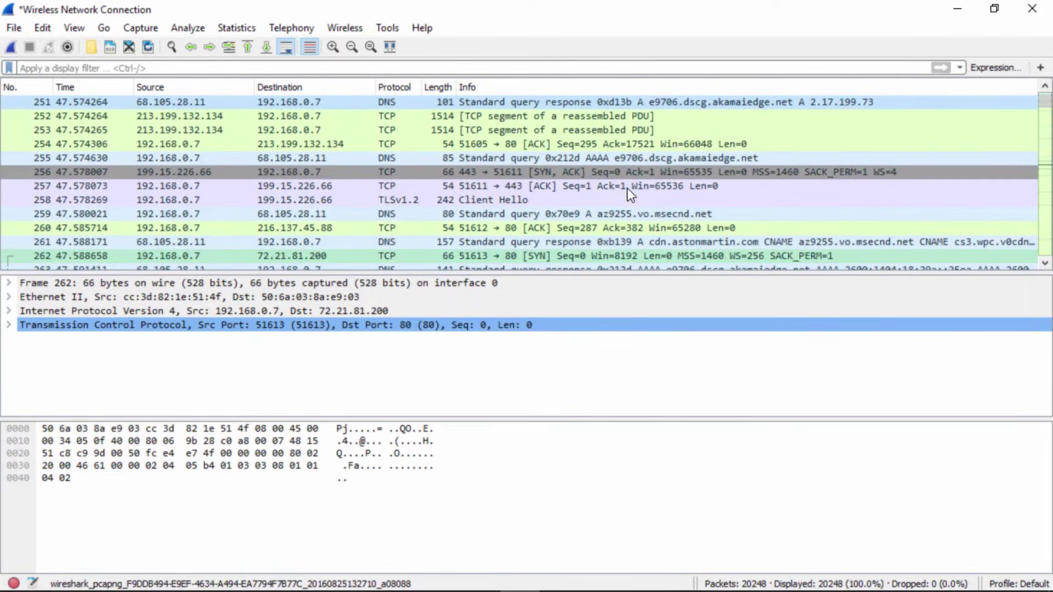
key("Down")
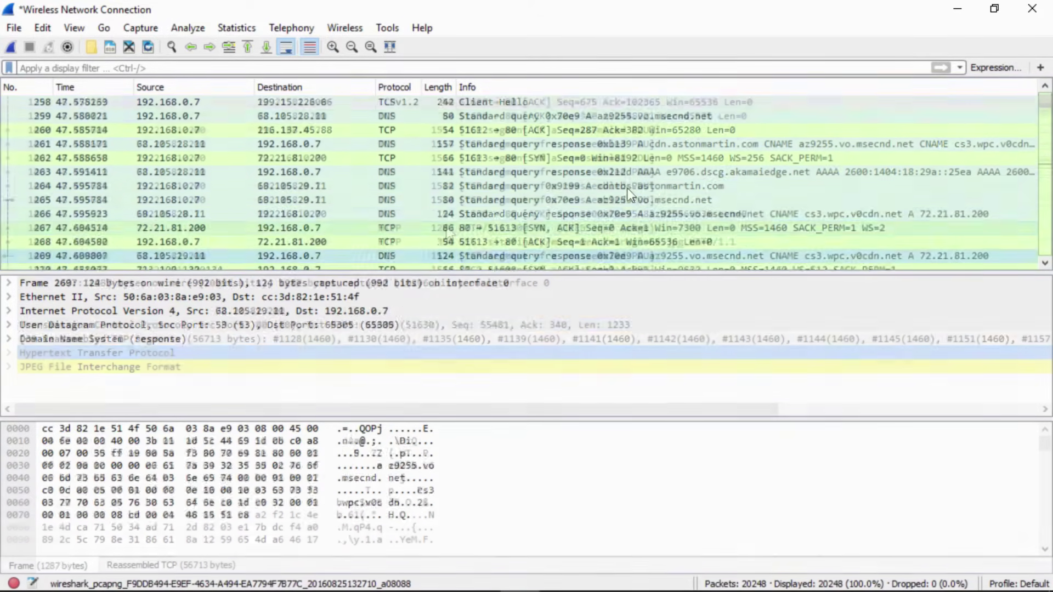
right_click(448, 228)
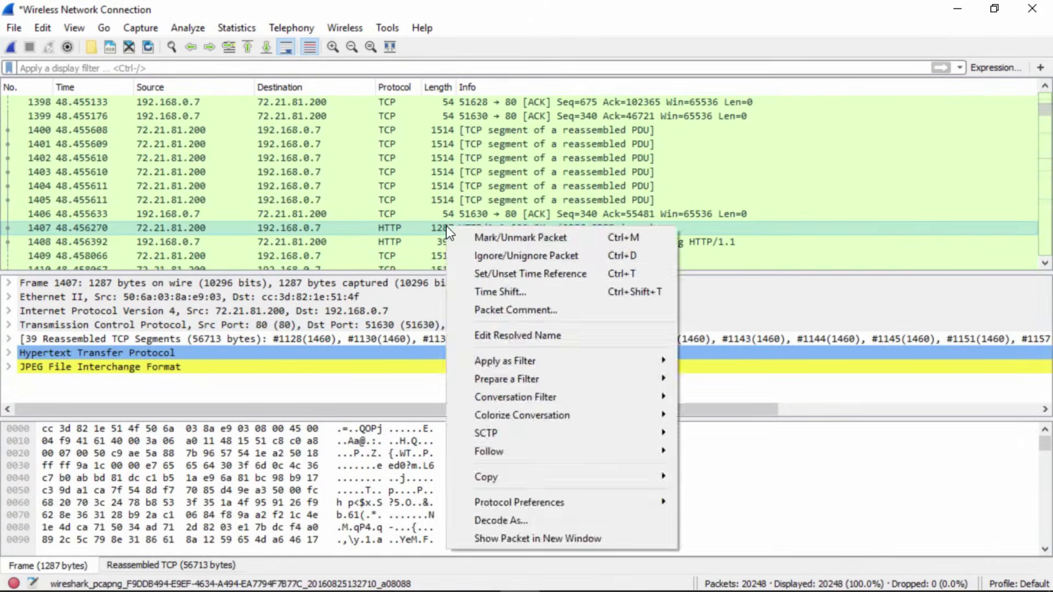
mouse_move(567, 452)
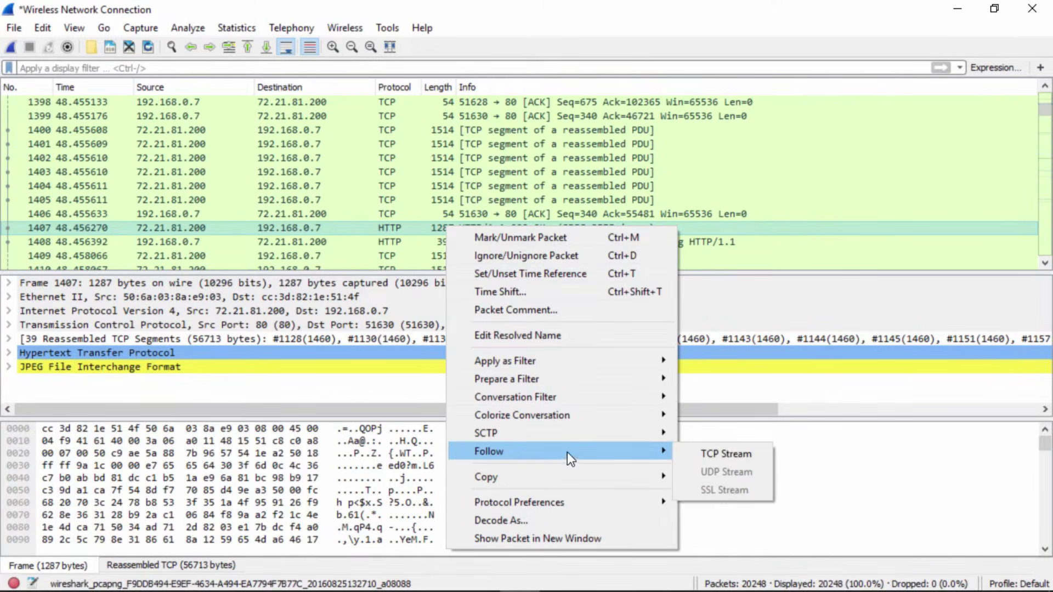
left_click(713, 455)
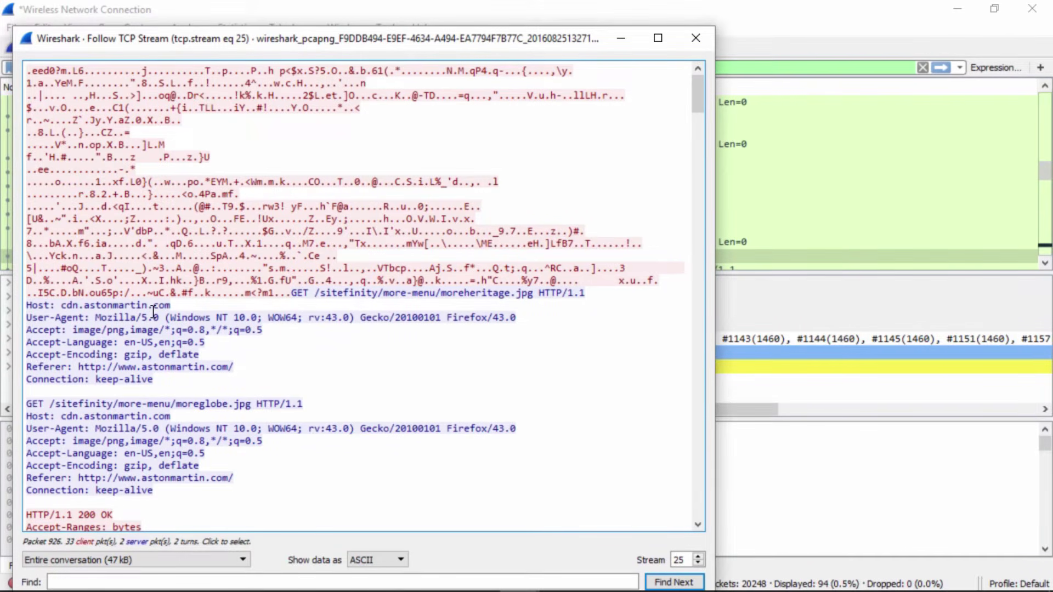
left_click_drag(700, 108, 706, 149)
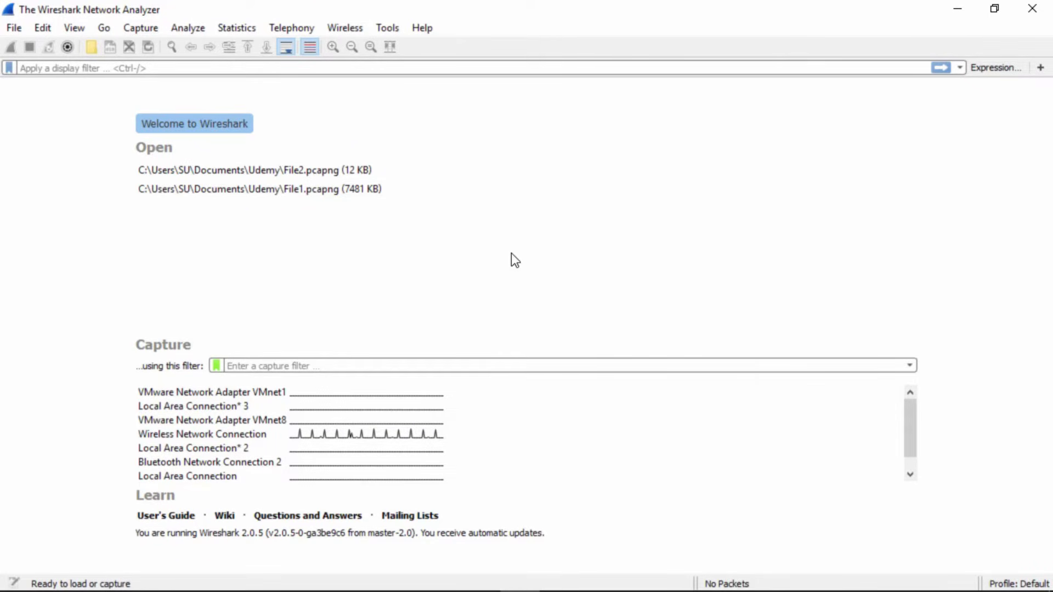
- Run a new live capture on Wireless Network Connection and stop it once the web traffic has been recorded
left_click(140, 28)
left_click(156, 50)
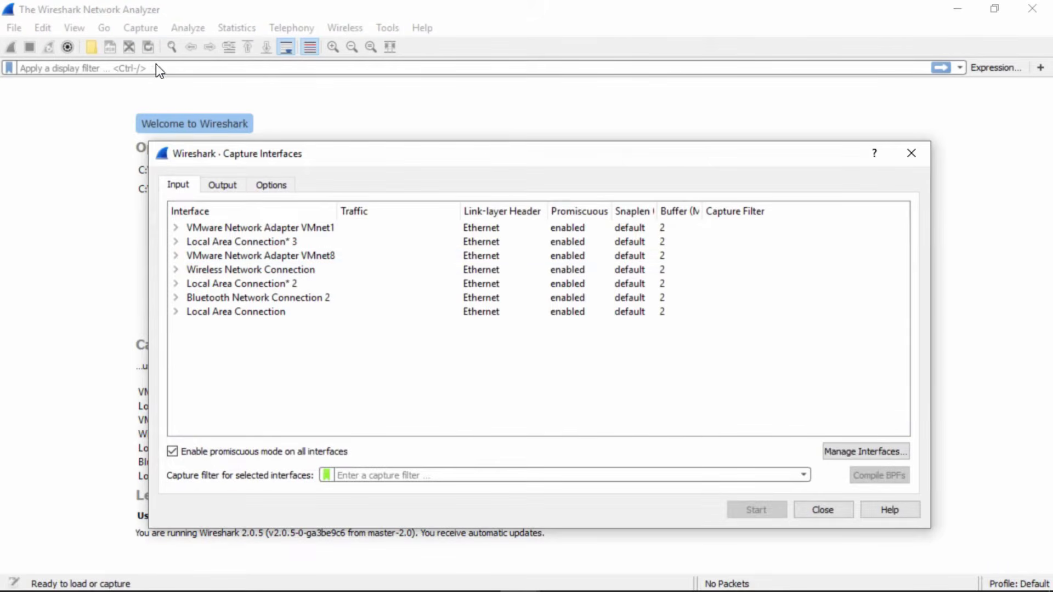
left_click(264, 271)
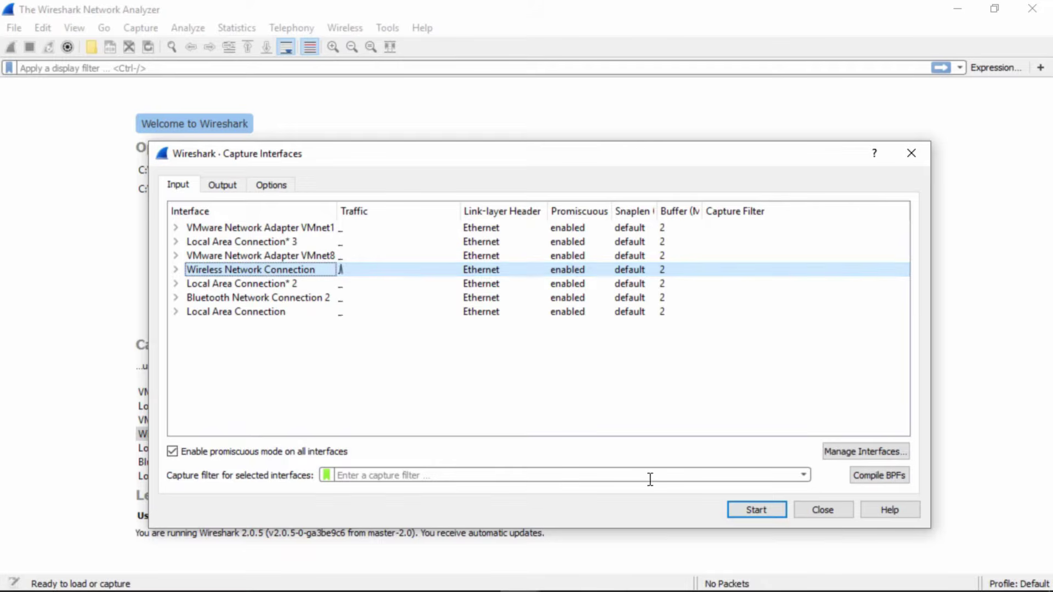
left_click(757, 514)
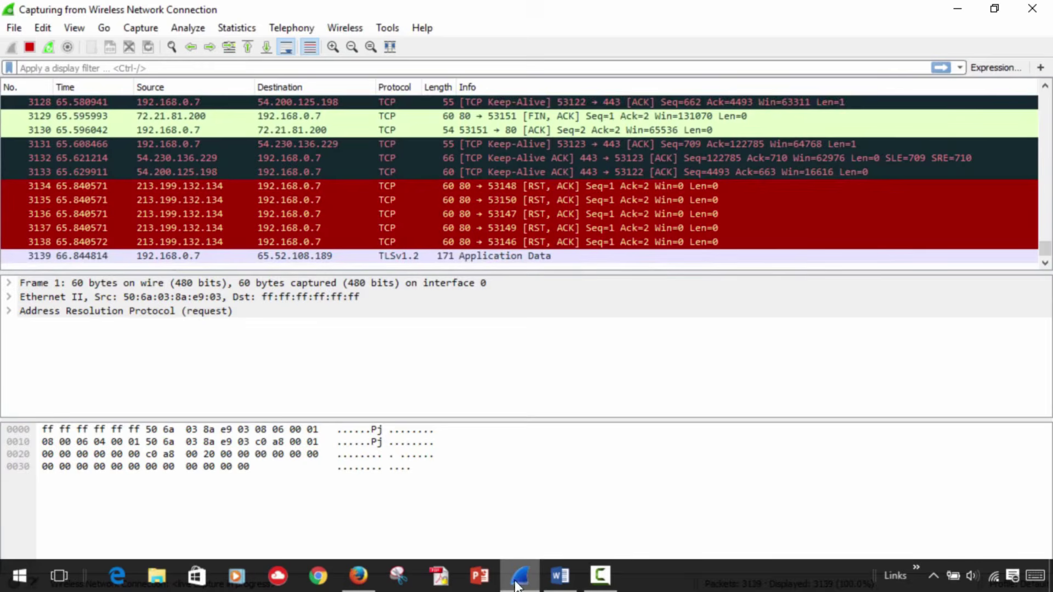
left_click(137, 28)
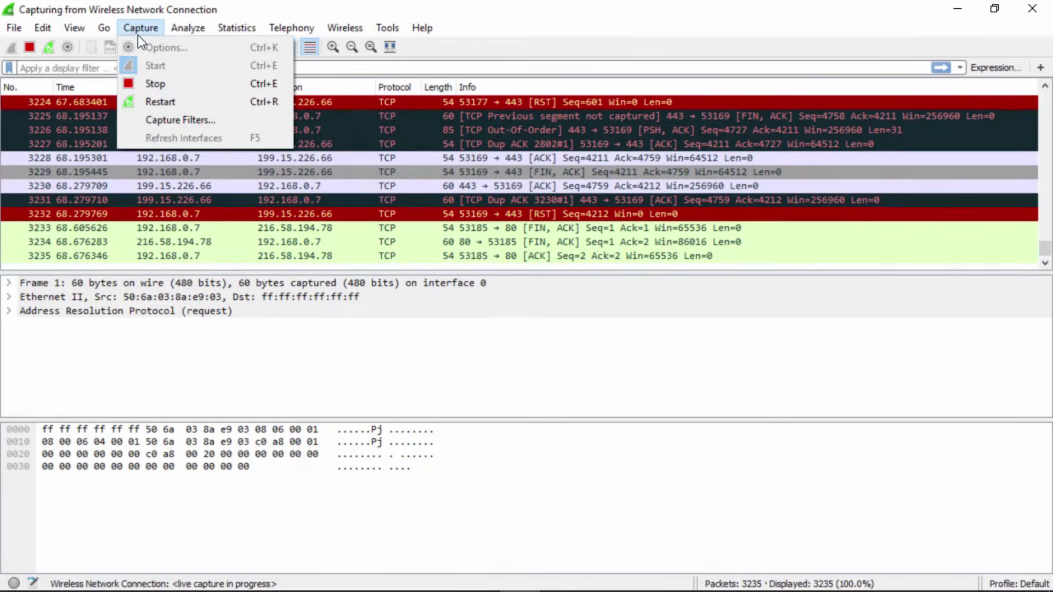
left_click(164, 88)
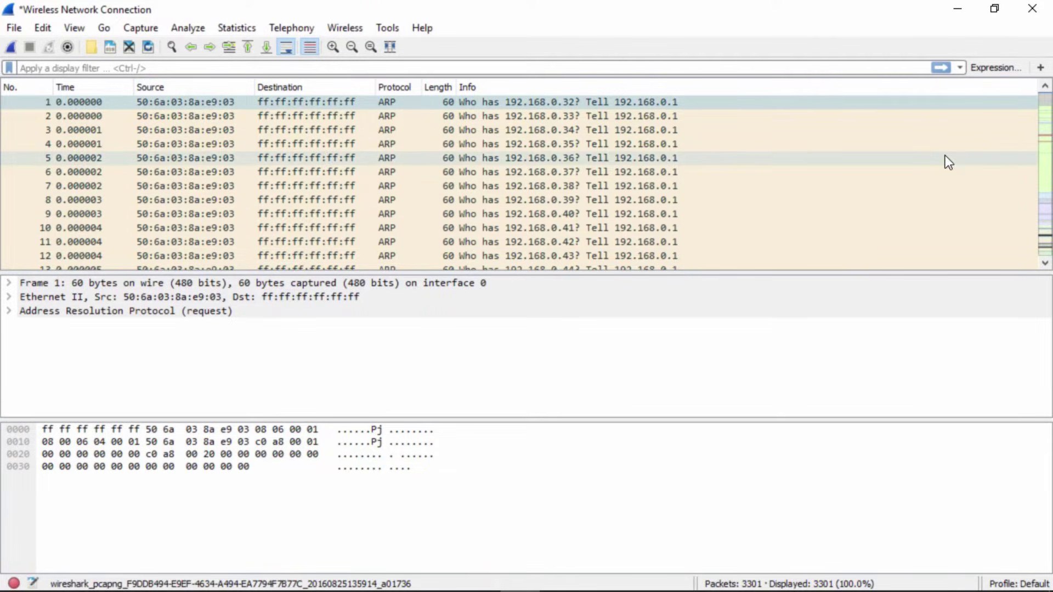
- Save the capture in the Udemy folder as aston, using the Wireshark/tcpdump pcap format
left_click(16, 28)
left_click(58, 156)
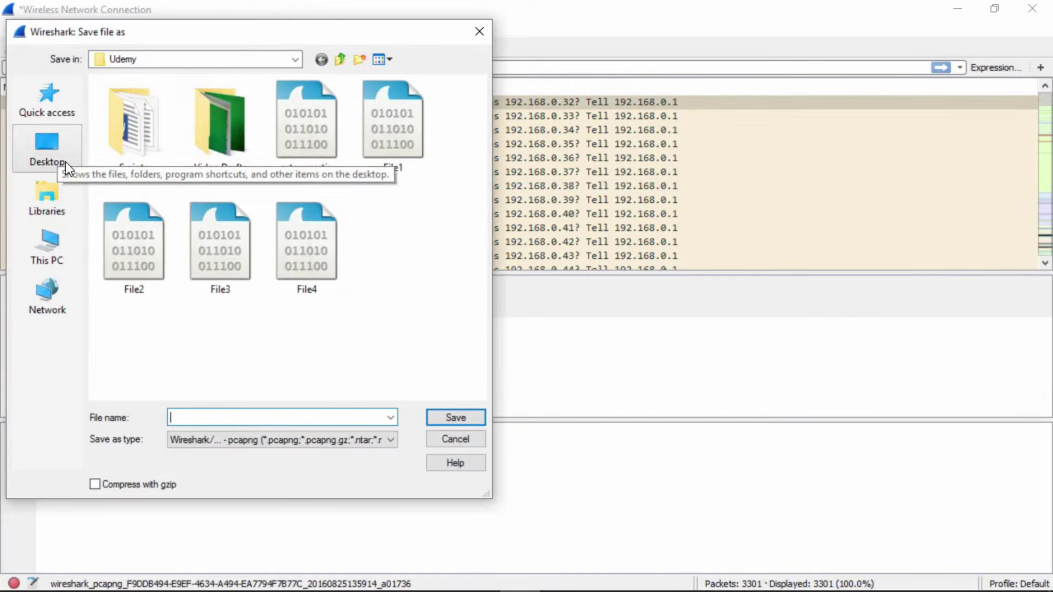
left_click(392, 442)
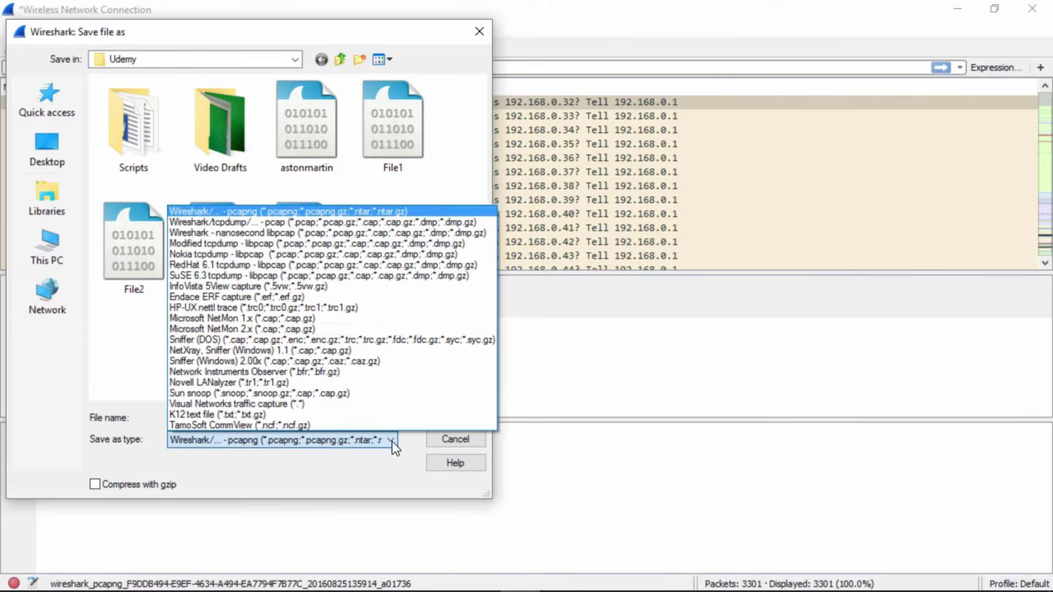
left_click(387, 222)
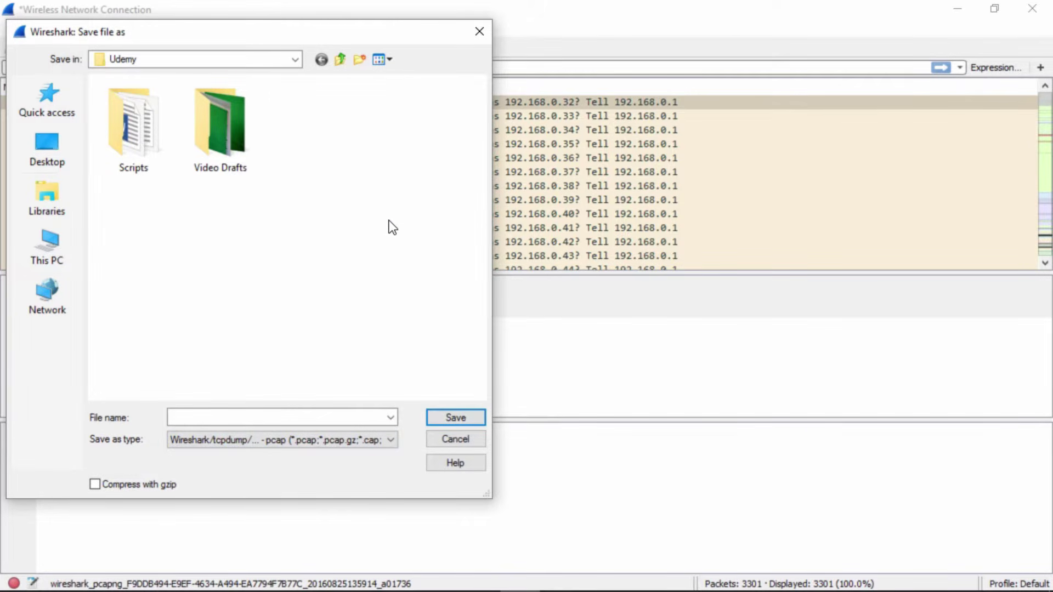
left_click(216, 414)
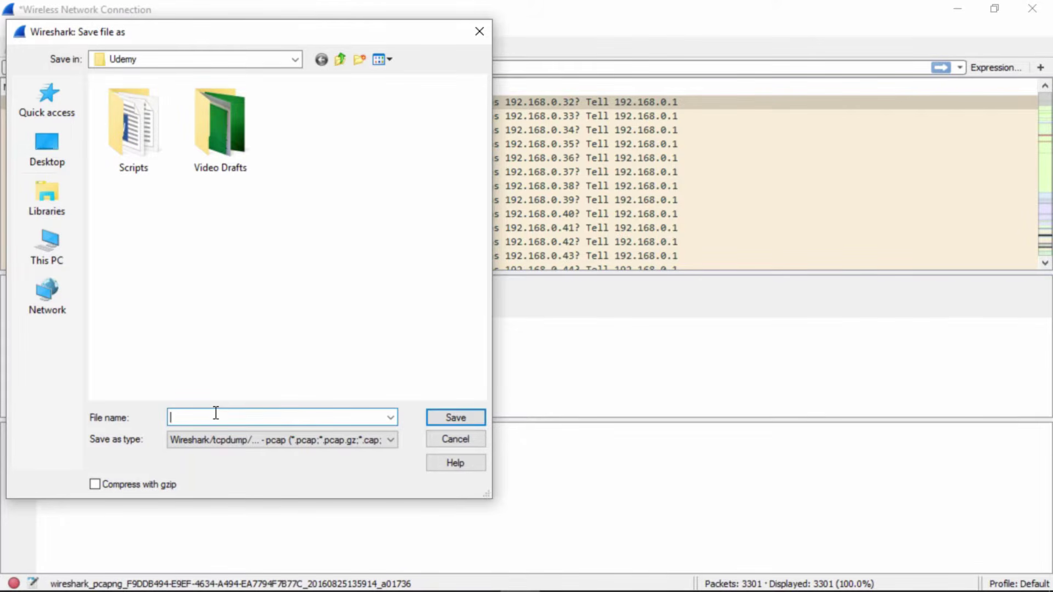
type("aston")
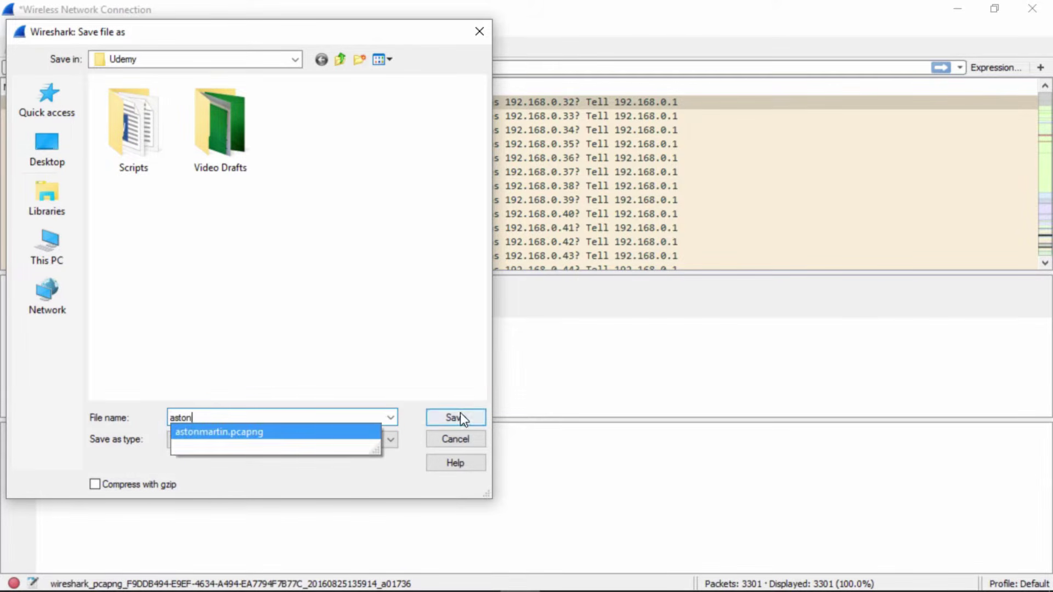
left_click(458, 416)
- Examine the DNS, TCP, TLS and HTTP packets in the aston capture, down to packet 2417, the SYN, ACK from 213.199.132.134
key("Down")
key("Down")
key("Down")
key("Down")
key("Down")
key("Down")
key("Down")
key("Down")
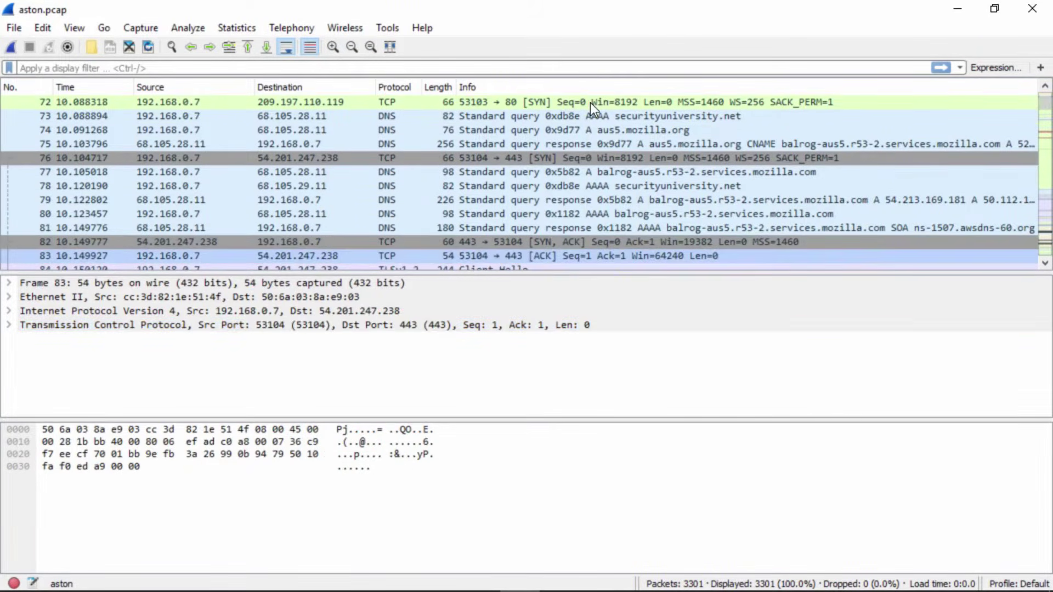
key("Down")
key("Down")
key("Down")
key("Down")
key("Down")
key("Down")
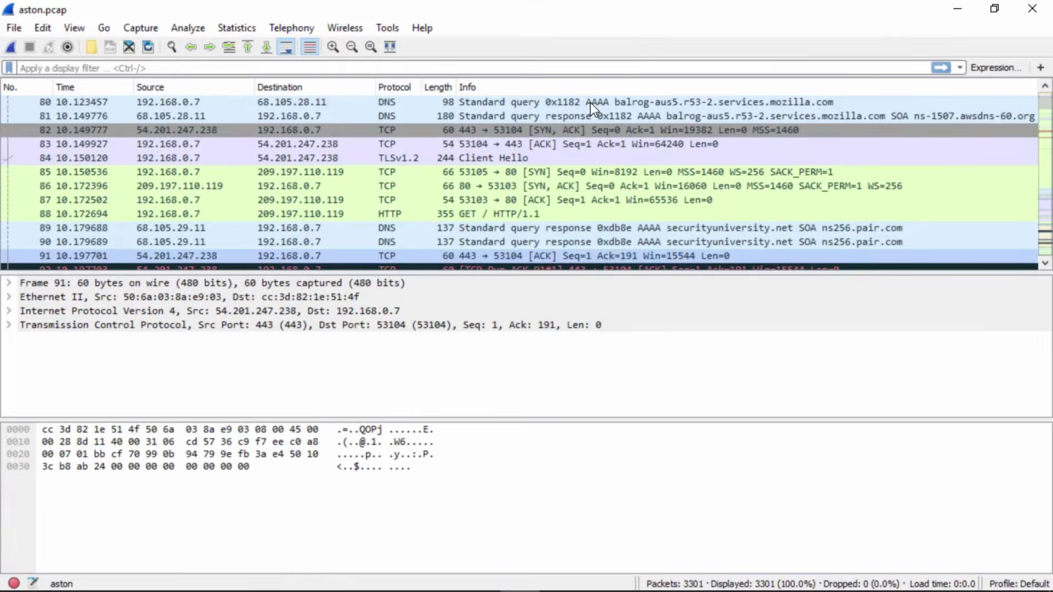
key("Down")
key("Down")
key("Down")
key("Down")
key("Down")
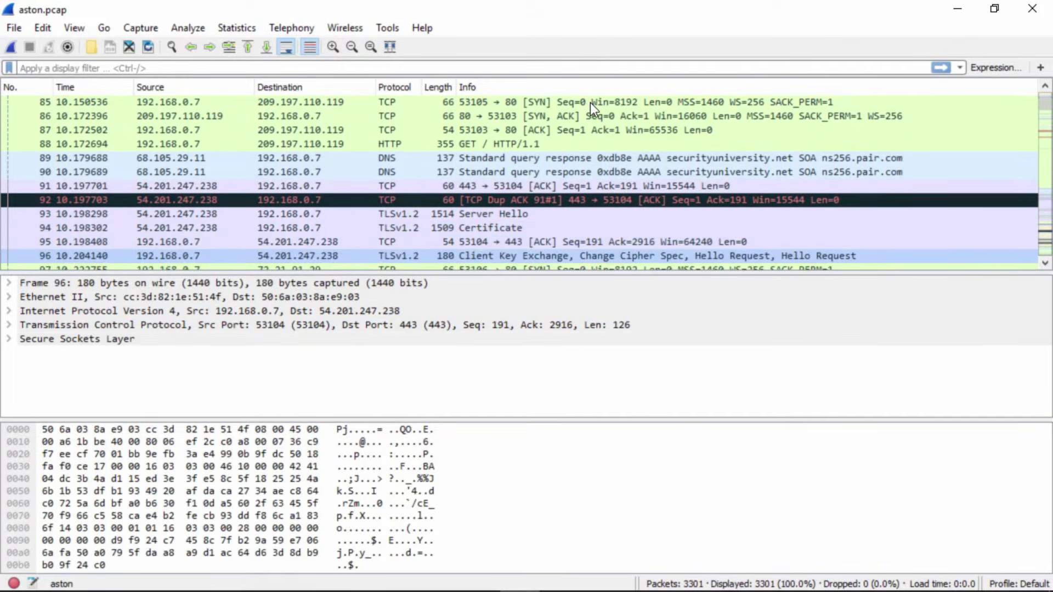
key("Down")
key("Down")
key("Down")
key("Down")
key("Down")
key("Down")
key("Down")
key("Down")
key("Down")
key("Down")
key("Down")
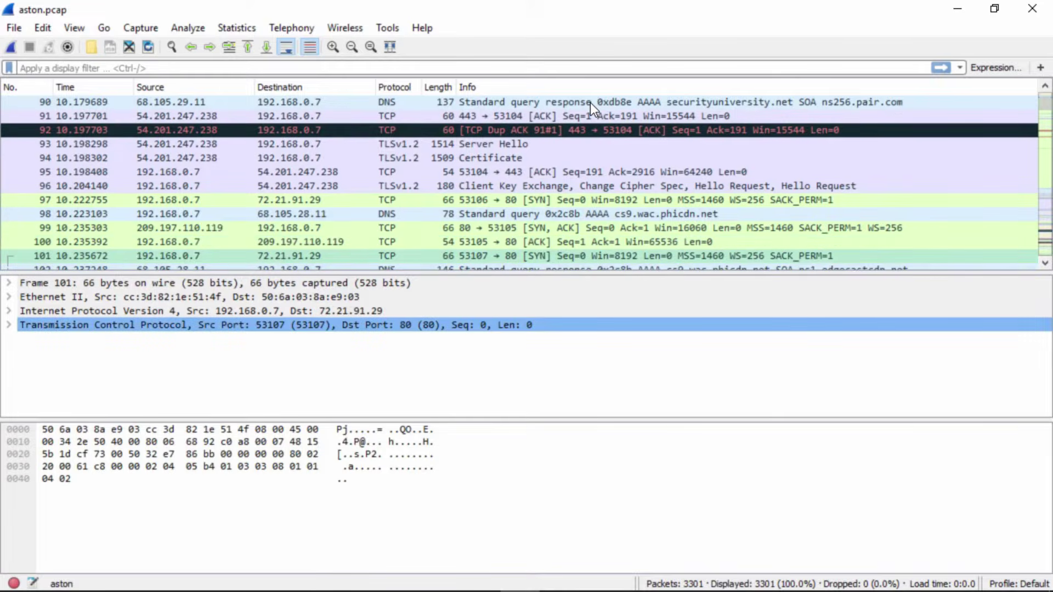
key("Down")
key("Down")
key("Down")
key("Down")
key("Down")
key("Down")
key("Down")
key("Down")
key("Down")
key("Down")
key("Down")
key("Down")
key("Down")
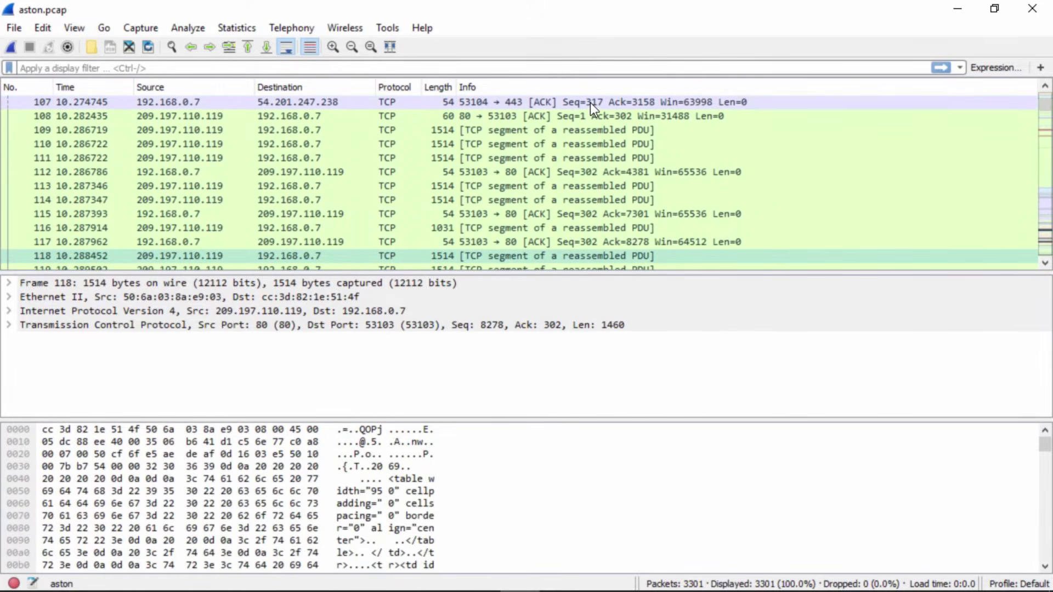
key("Down")
key("Down")
key("Down")
key("Down")
key("Down")
key("Down")
key("Down")
key("Down")
key("Down")
key("Down")
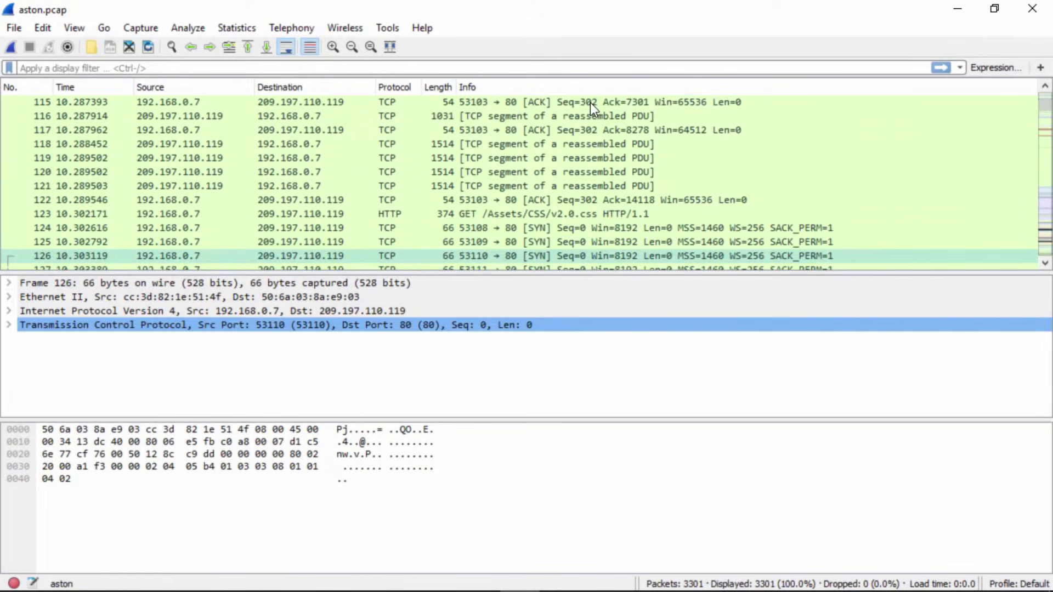
key("Down")
key("Down")
key("Down")
key("Down")
key("Down")
key("Down")
key("Down")
key("Down")
key("Down")
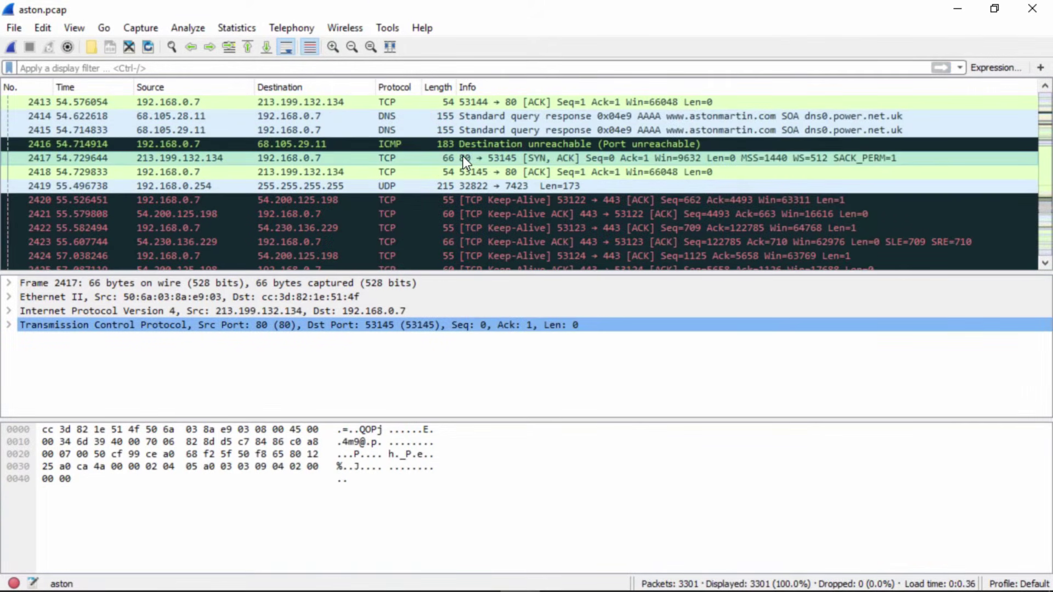
- Follow the TCP stream of packet 2417, the SYN, ACK from 213.199.132.134 on port 80
right_click(463, 159)
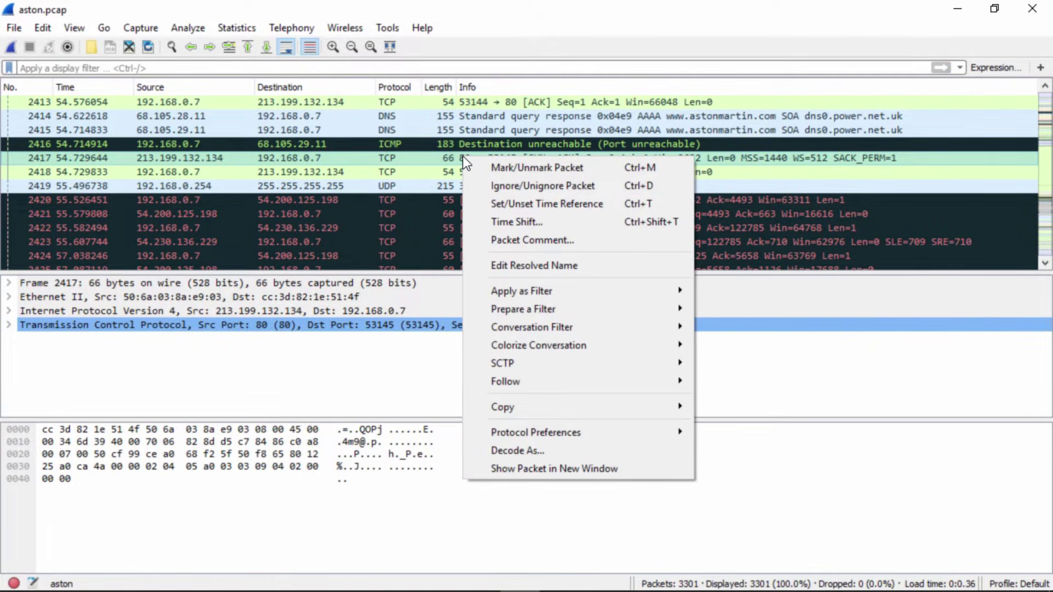
mouse_move(549, 382)
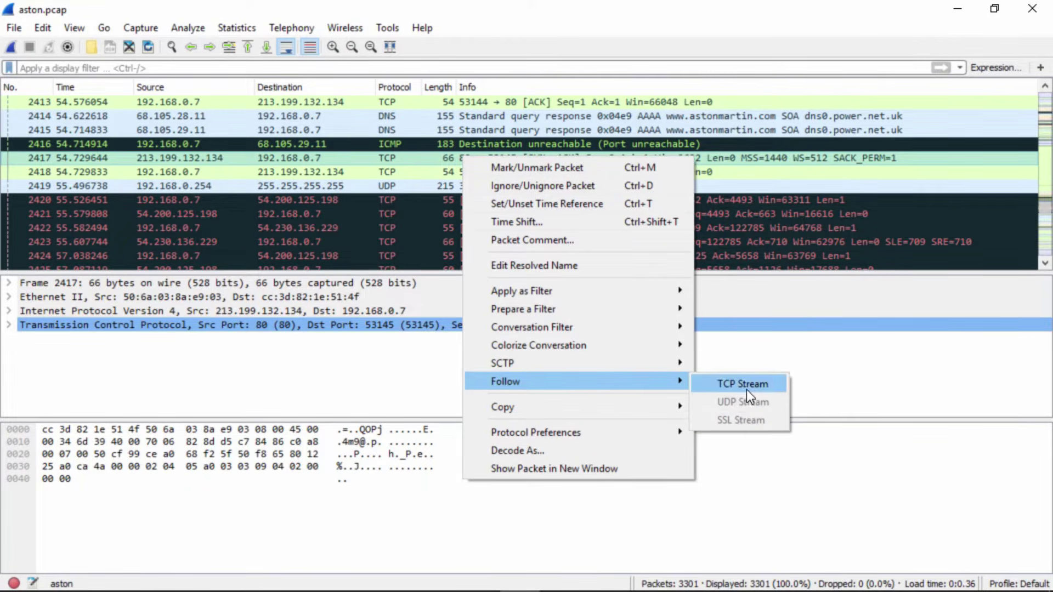
left_click(746, 389)
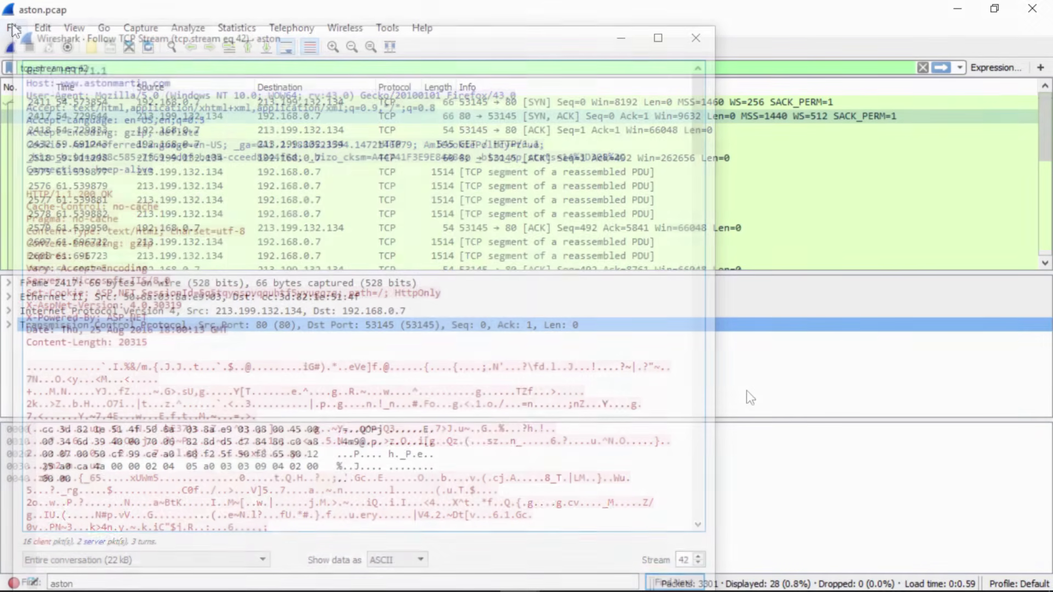
- Save the stream-filtered capture under the new name aston-web in the Udemy folder, in pcap format
left_click(14, 27)
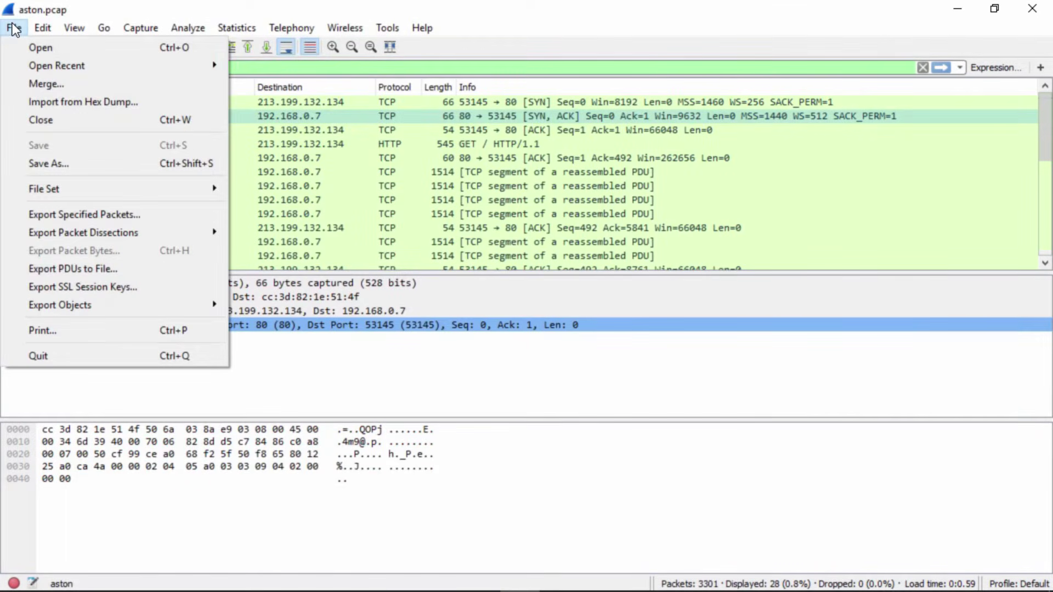
left_click(57, 162)
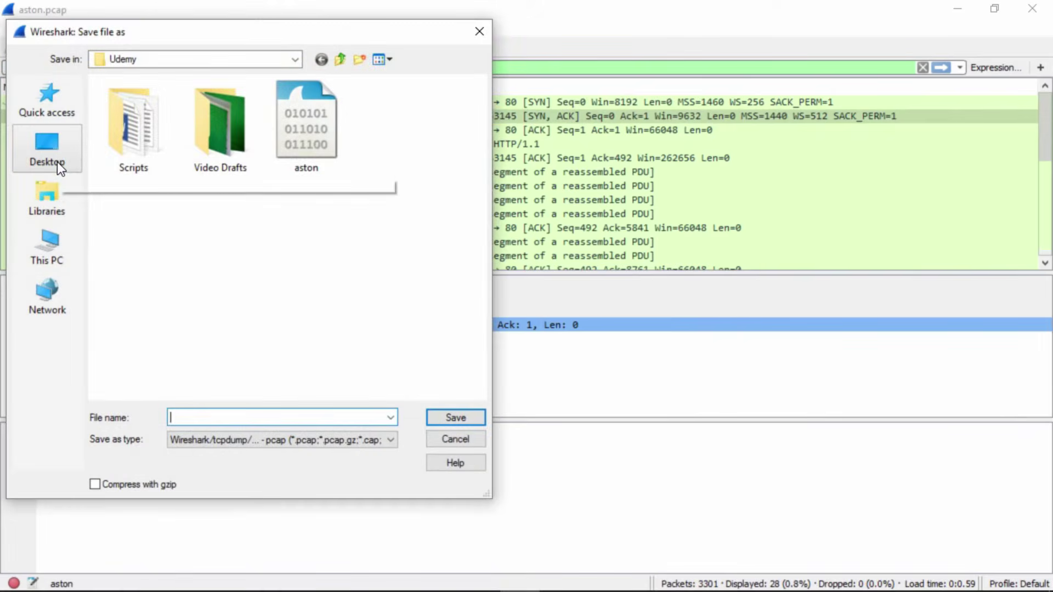
type("asto")
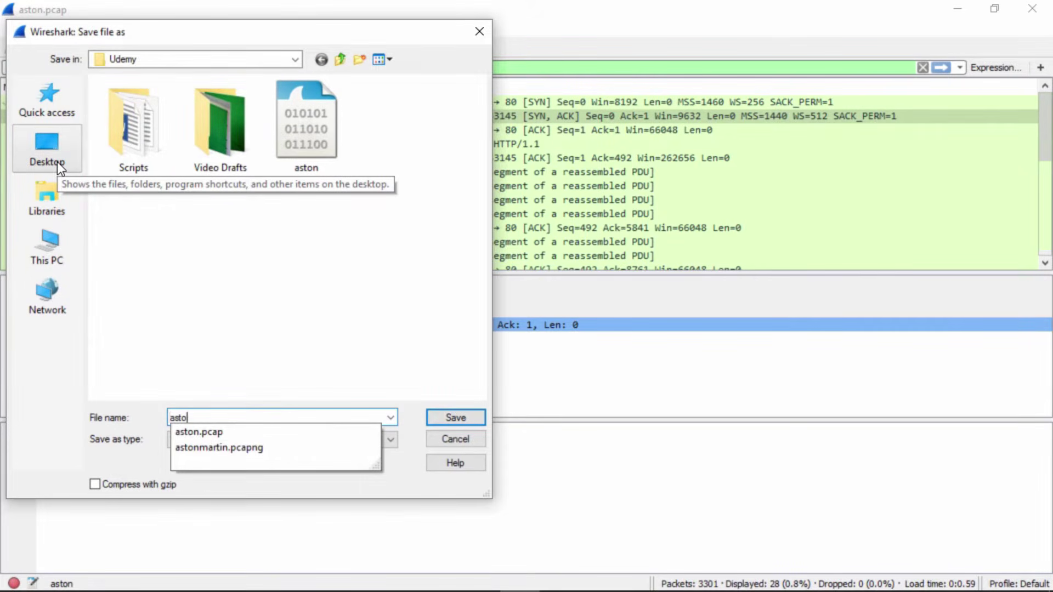
type("n-web")
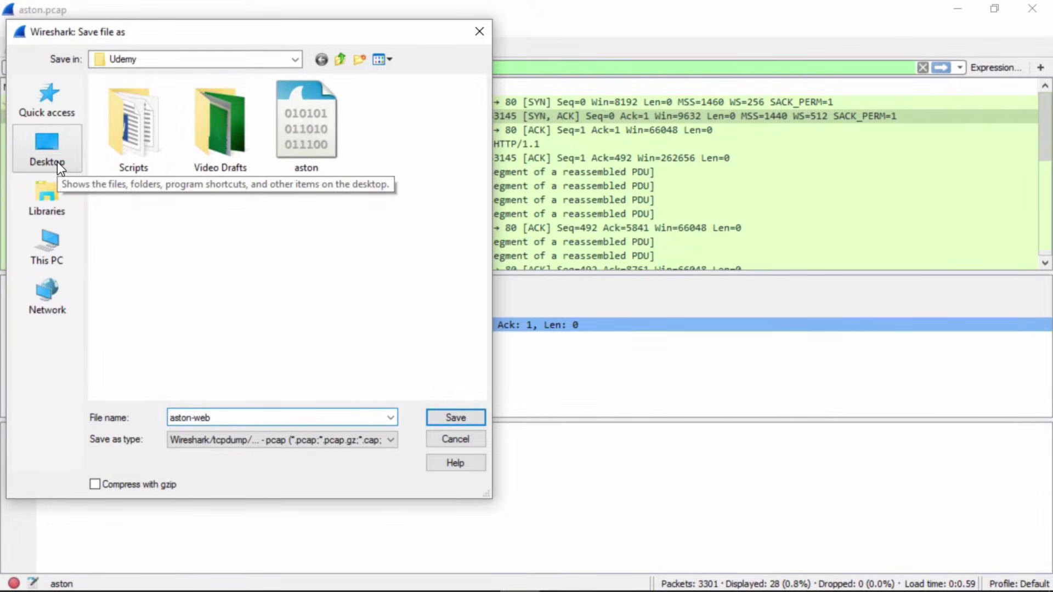
left_click(447, 417)
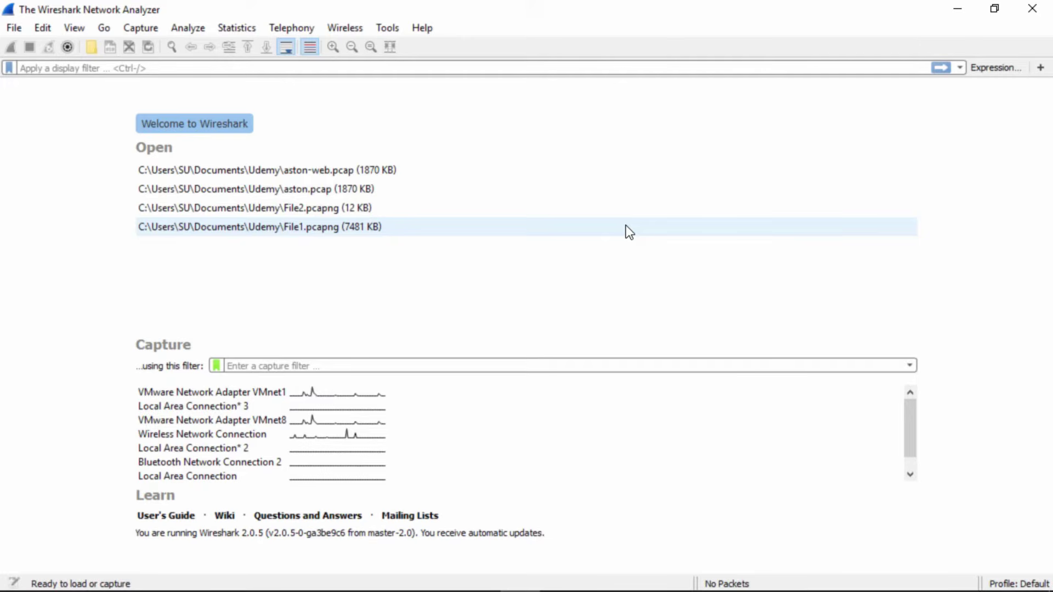
- Run a live capture on Wireless Network Connection from the capture options and stop it after the website traffic is recorded
left_click(140, 28)
left_click(159, 54)
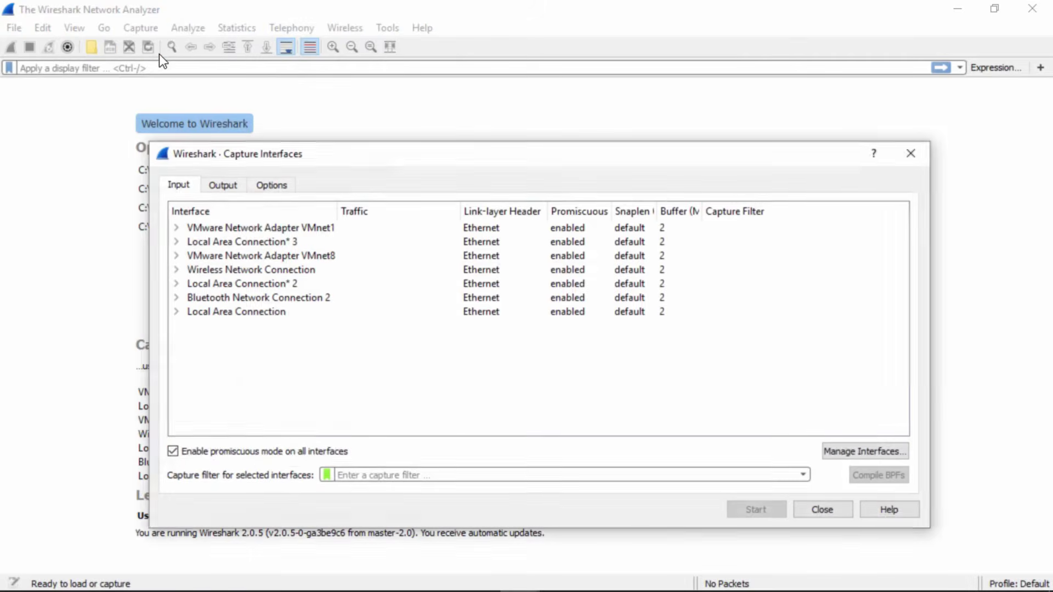
left_click(246, 271)
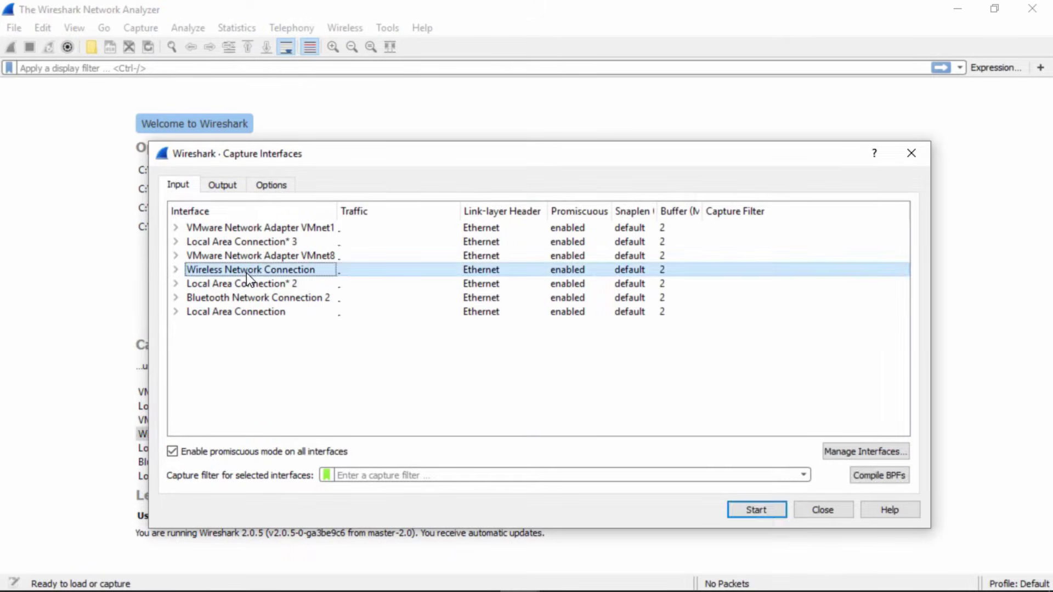
left_click(756, 507)
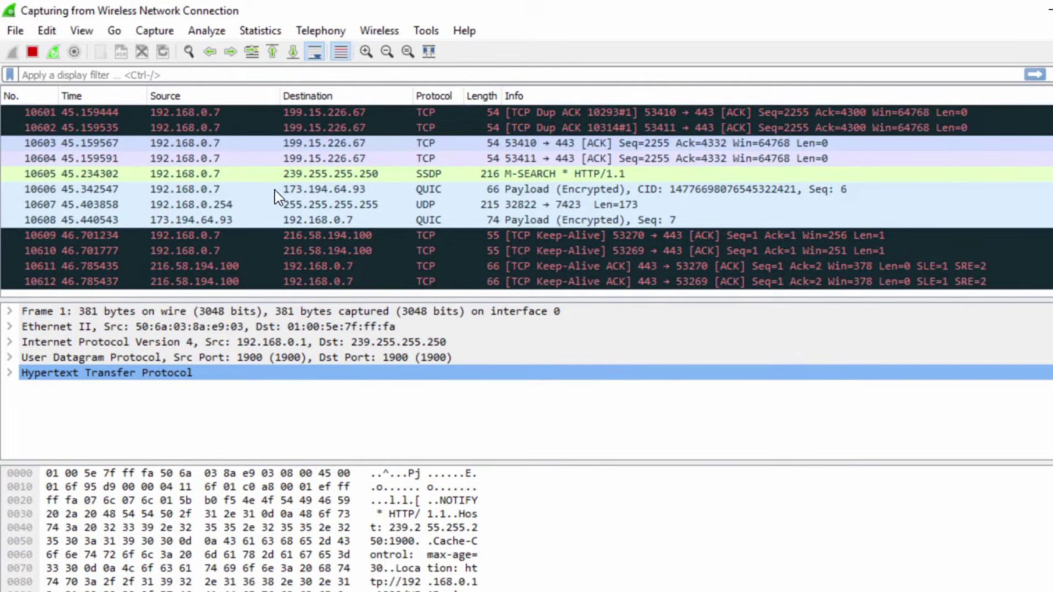
left_click(157, 33)
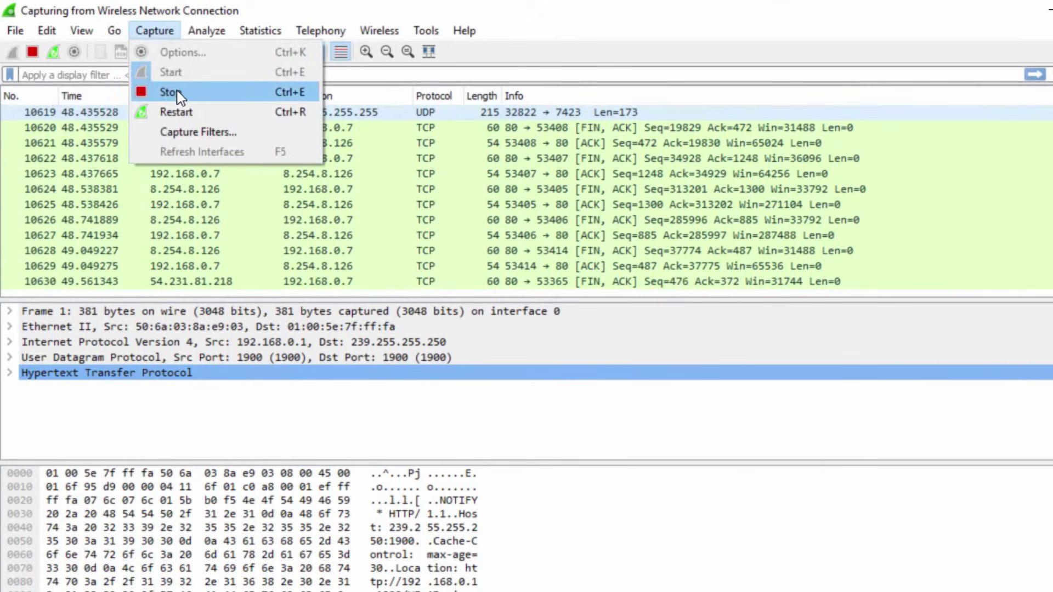
left_click(175, 92)
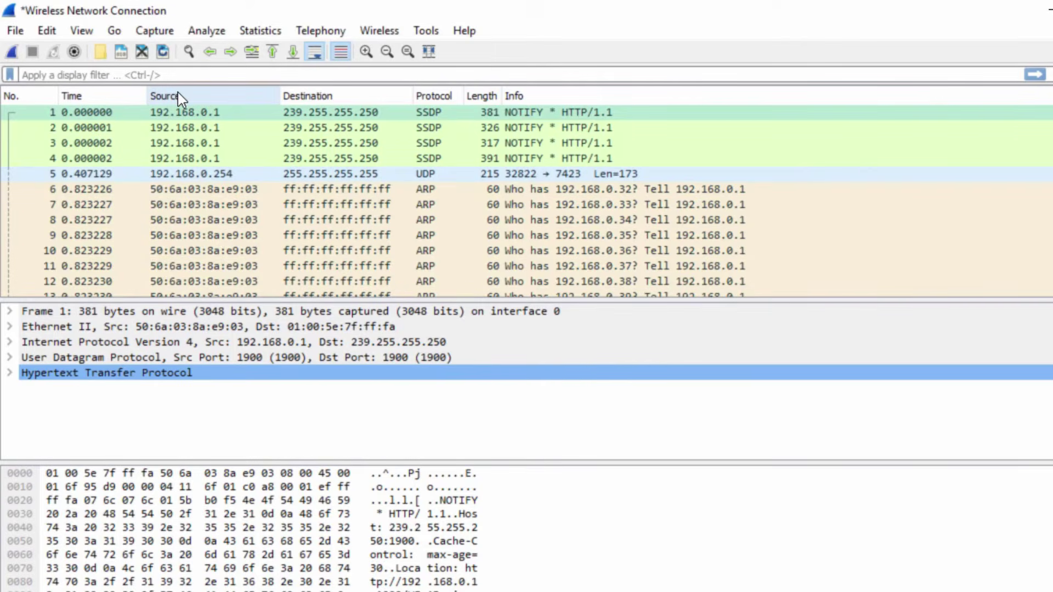
- Save the new capture in the Udemy folder as Web-Site traffic in pcapng format
left_click(15, 30)
left_click(55, 163)
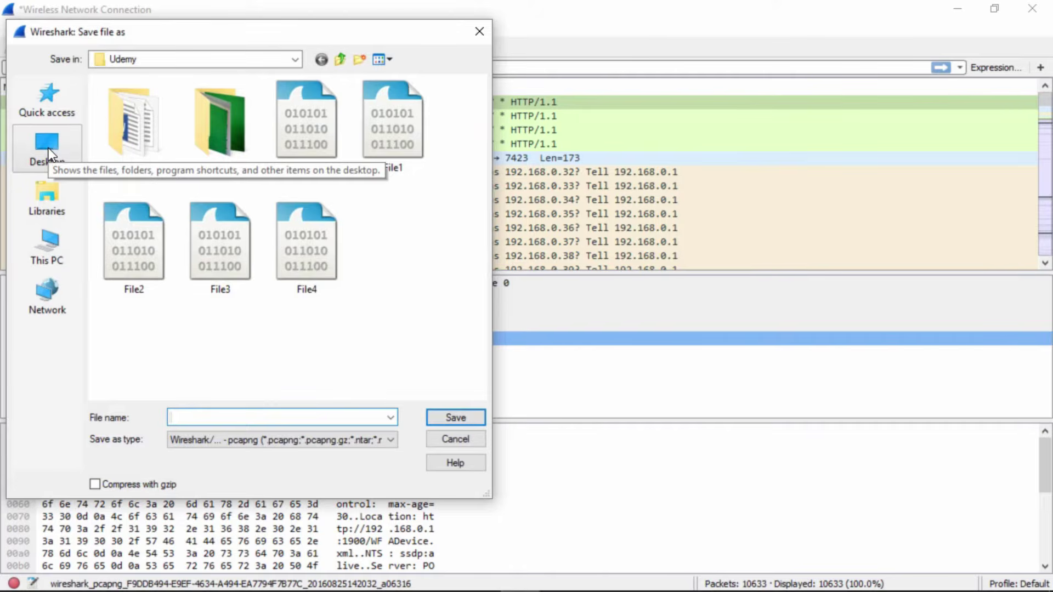
type("Web-Site traffic")
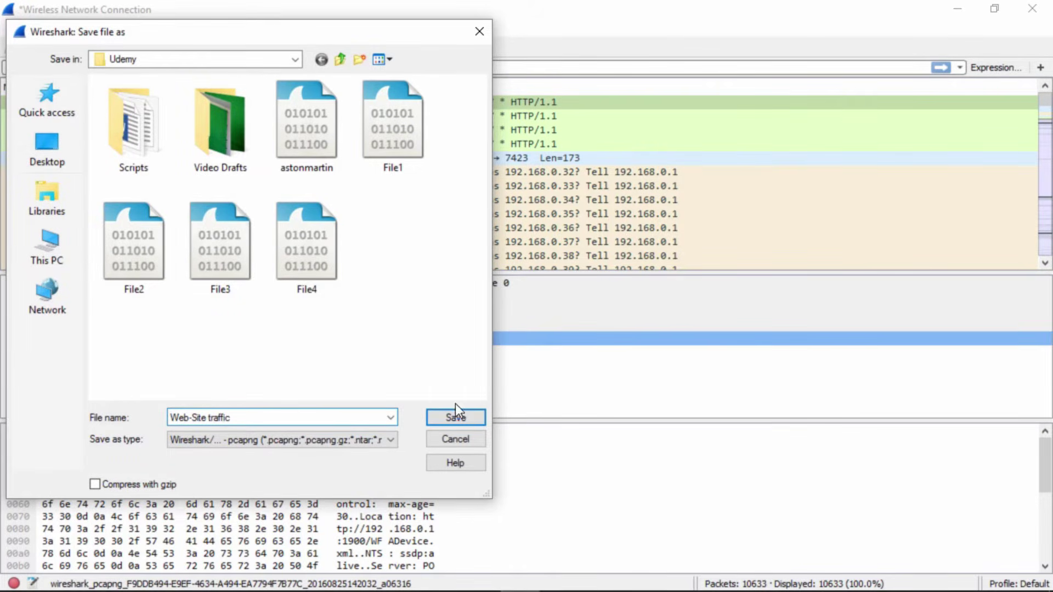
left_click(455, 417)
- Try to merge another capture file from the Udemy folder into the Web-Site traffic capture
left_click(14, 28)
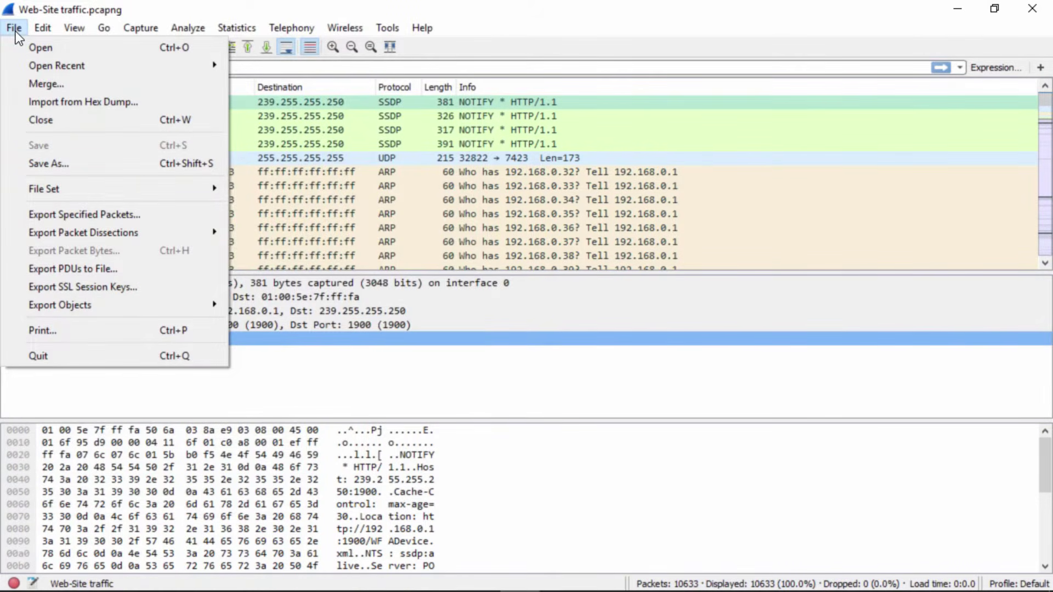
left_click(42, 84)
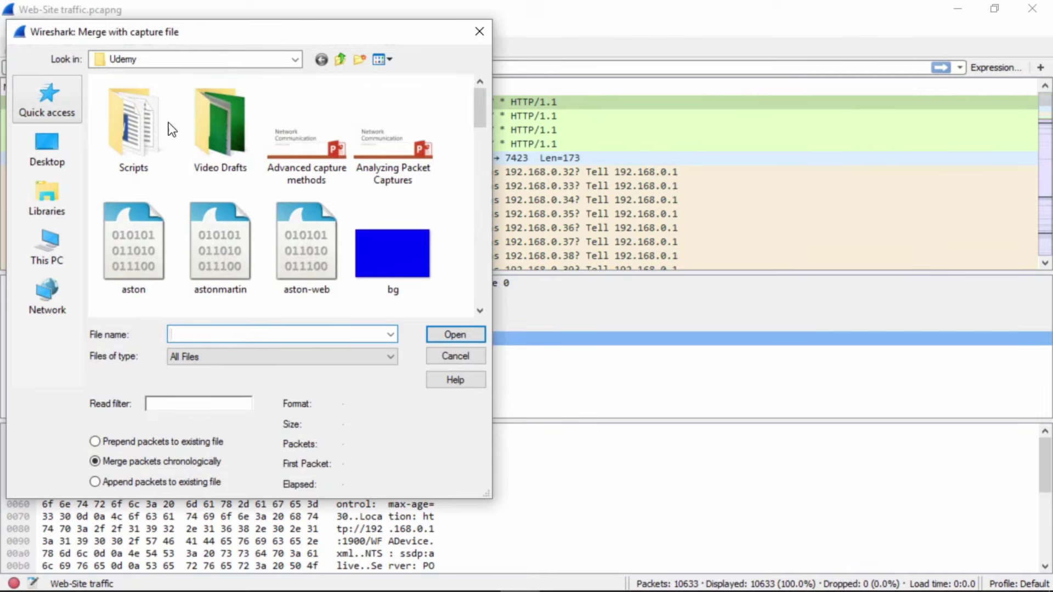
left_click(480, 311)
left_click(220, 125)
left_click(455, 336)
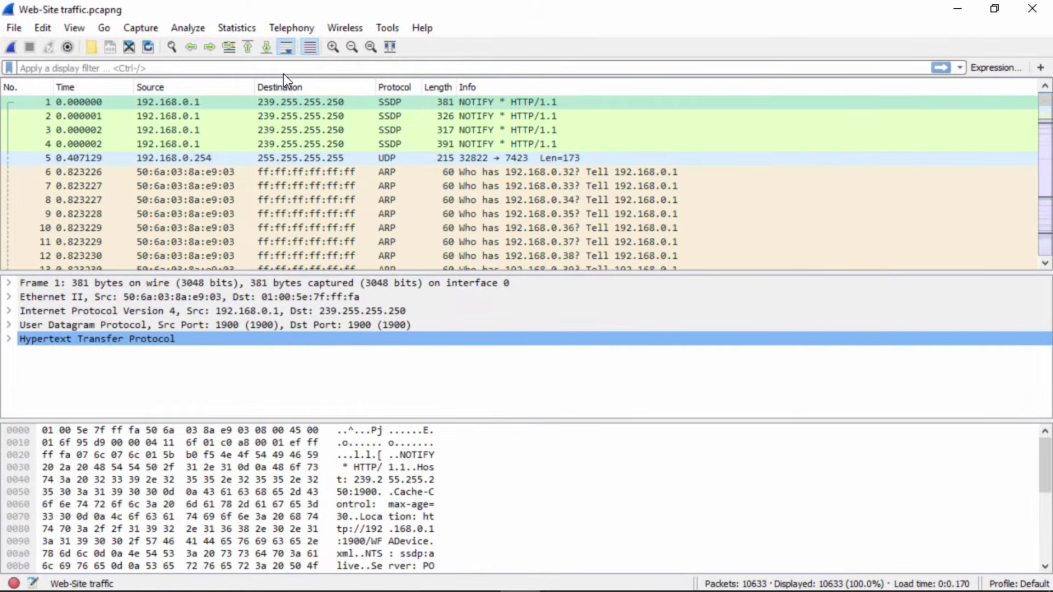
- Merge File1 from the Udemy folder chronologically into the Web-Site traffic capture
left_click(14, 28)
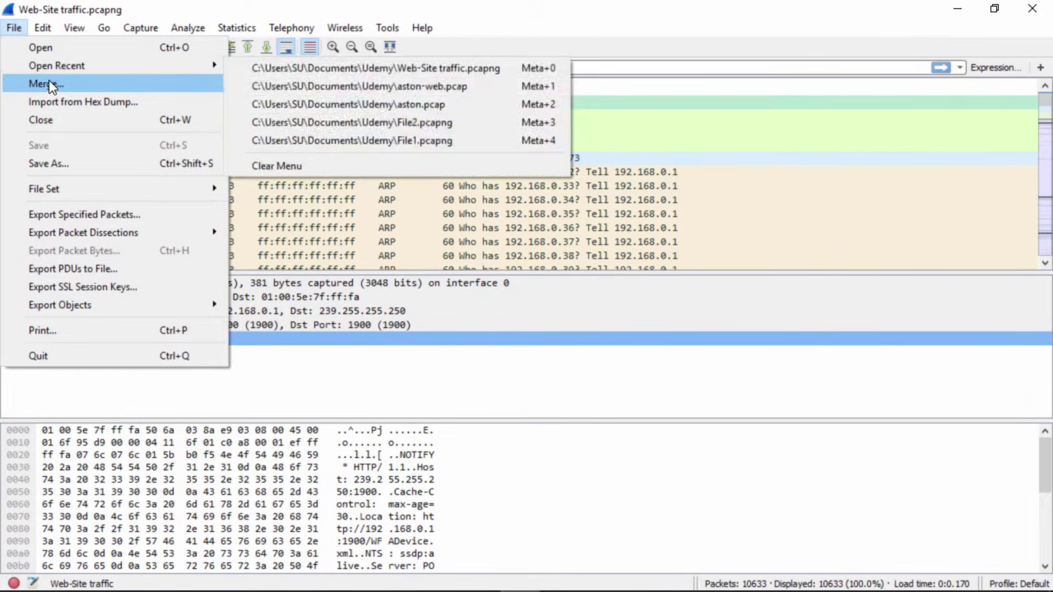
left_click(49, 80)
left_click(480, 311)
left_click(480, 310)
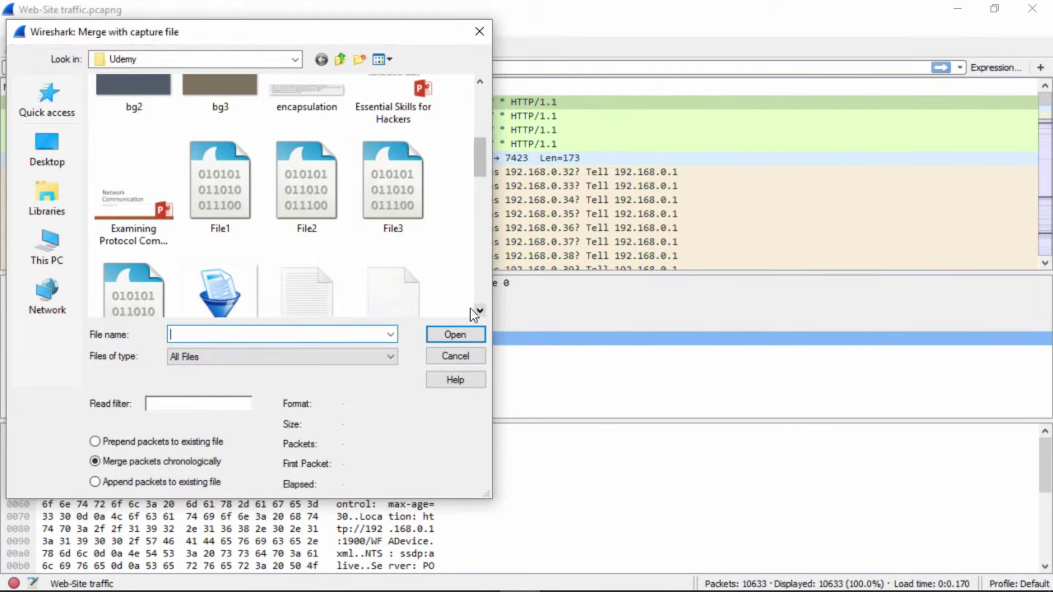
left_click(222, 181)
left_click(455, 336)
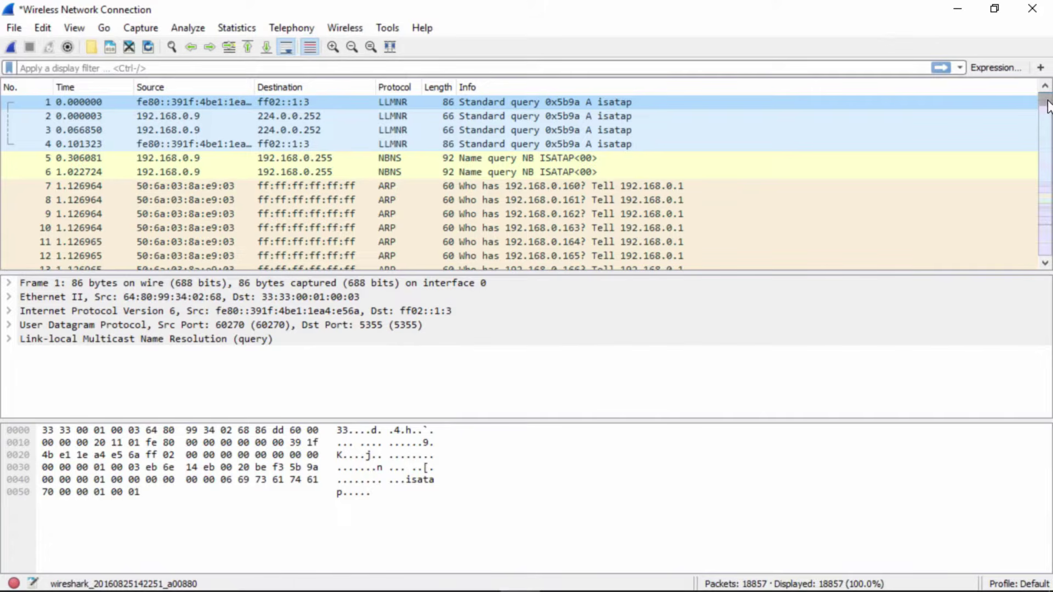
- Save the merged capture on the Desktop as file1andweb-sites in pcapng format
left_click_drag(1048, 104, 1047, 253)
left_click(16, 29)
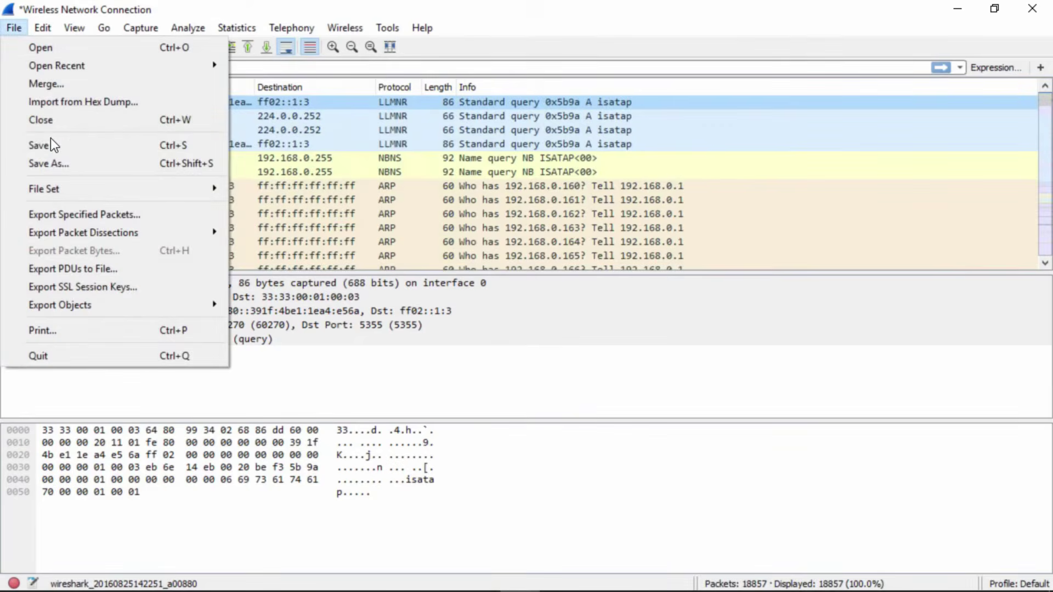
left_click(50, 145)
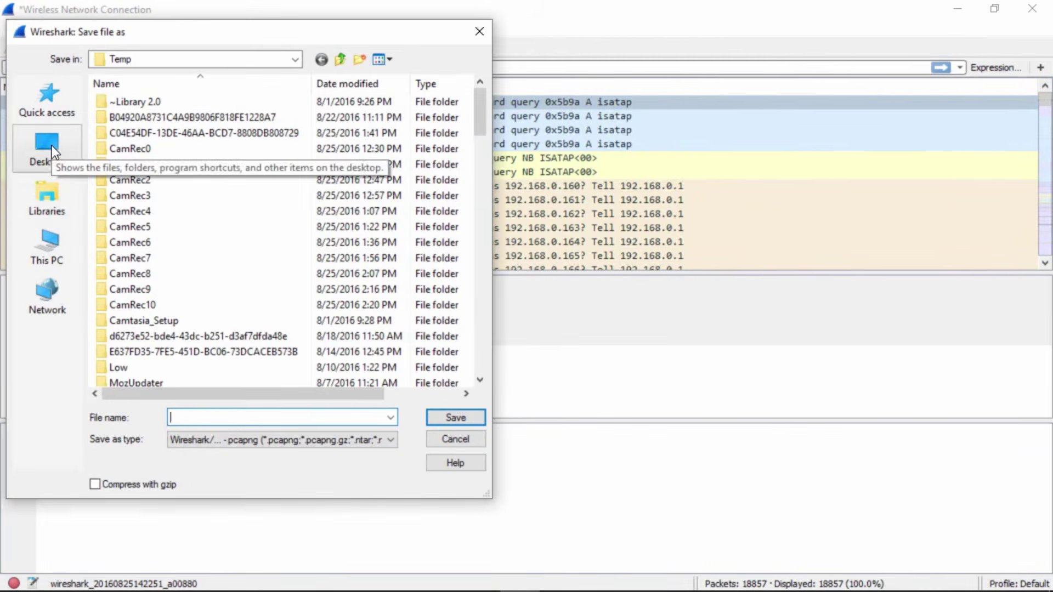
left_click(47, 190)
left_click(37, 139)
type("file1andweb-sites")
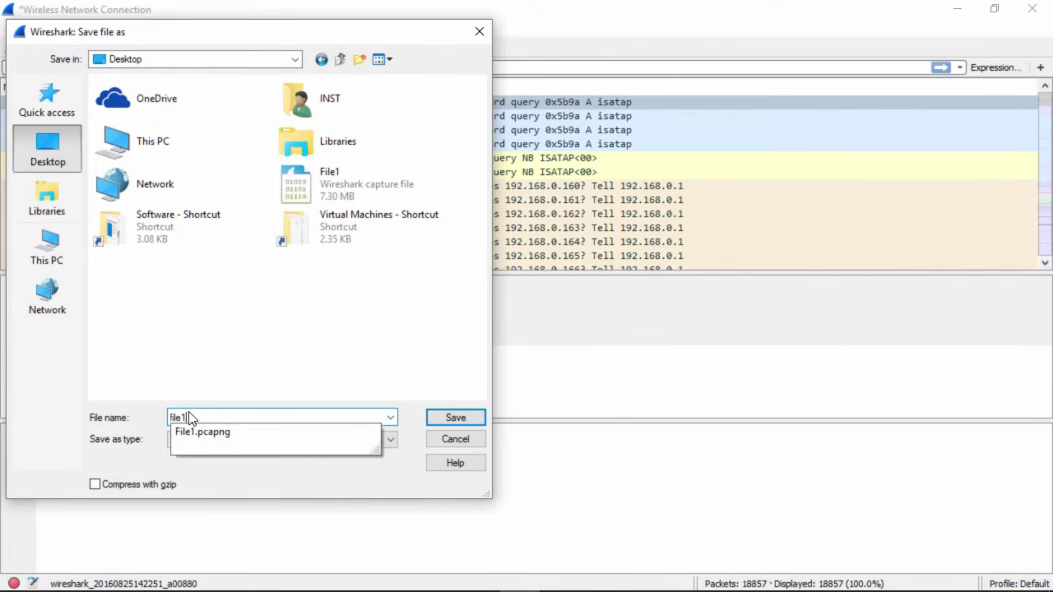
left_click(455, 418)
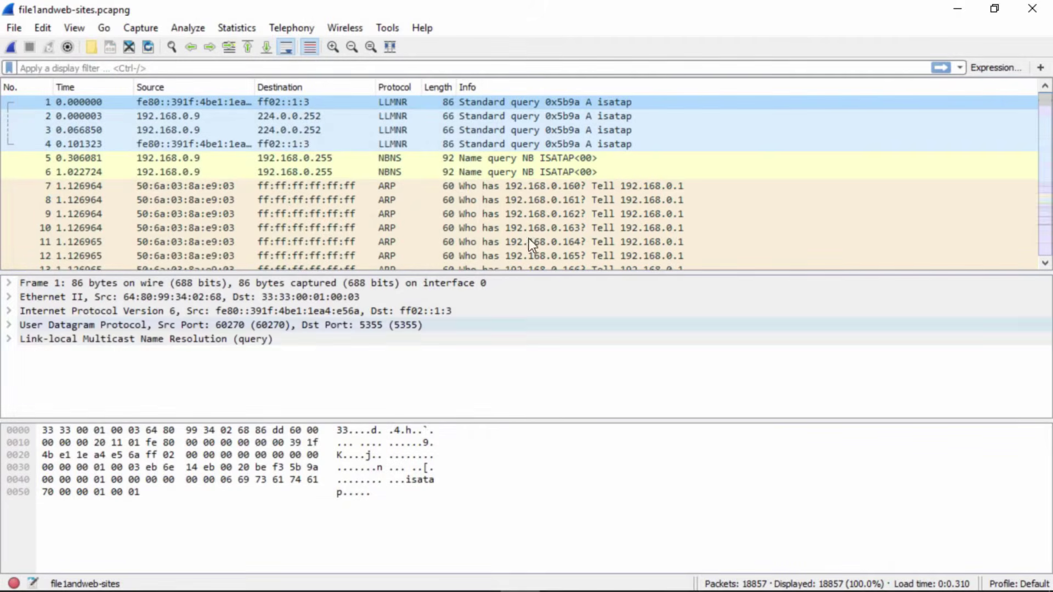
left_click(584, 187)
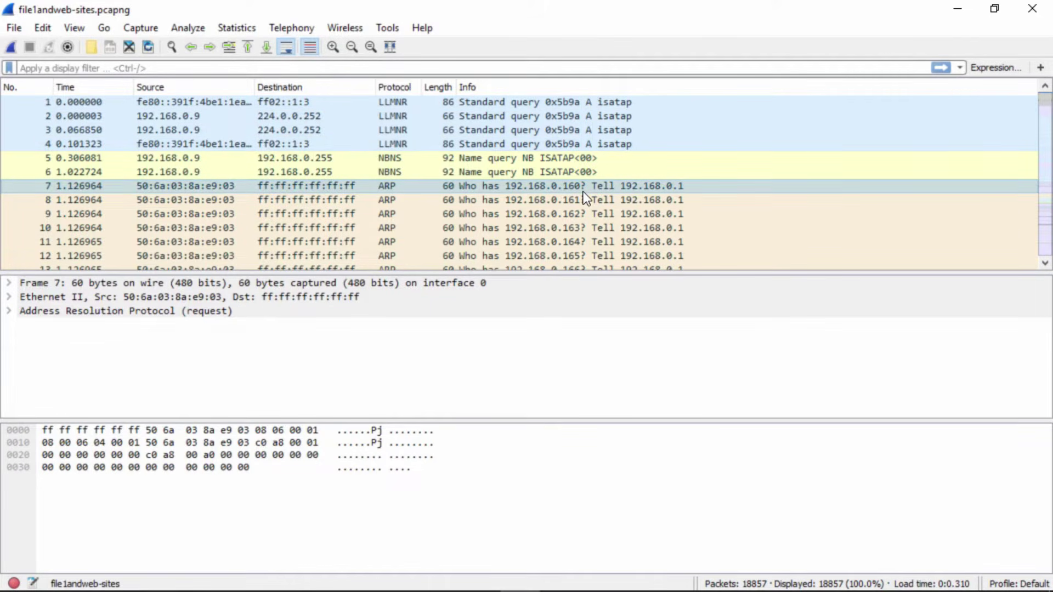
key("Down")
key("Down")
key("Down")
key("Down")
key("Down")
key("Page_Down")
key("Page_Down")
key("Page_Down")
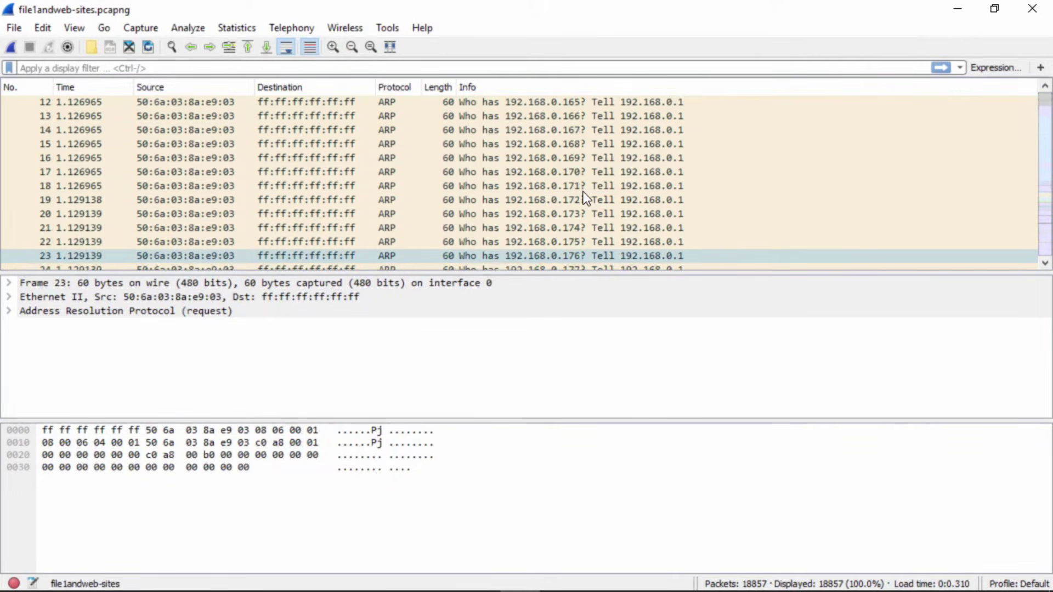
key("Down")
key("Down")
key("Down")
key("Down")
key("Down")
key("Down")
key("Down")
key("Down")
key("Down")
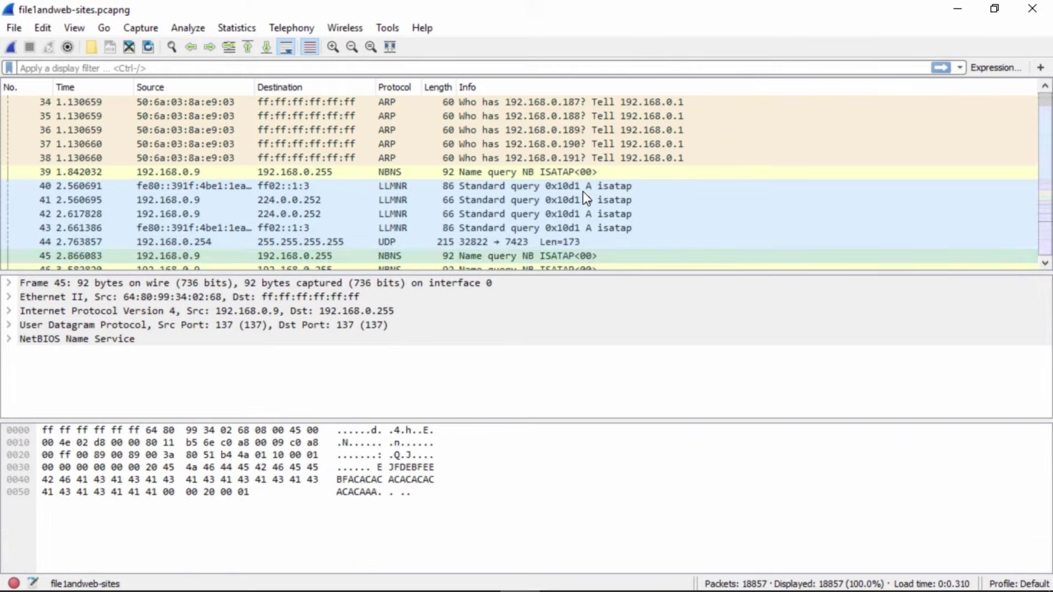
key("Down")
key("Down")
key("Down")
key("Down")
key("Down")
key("Down")
key("Down")
key("Down")
key("Down")
key("Down")
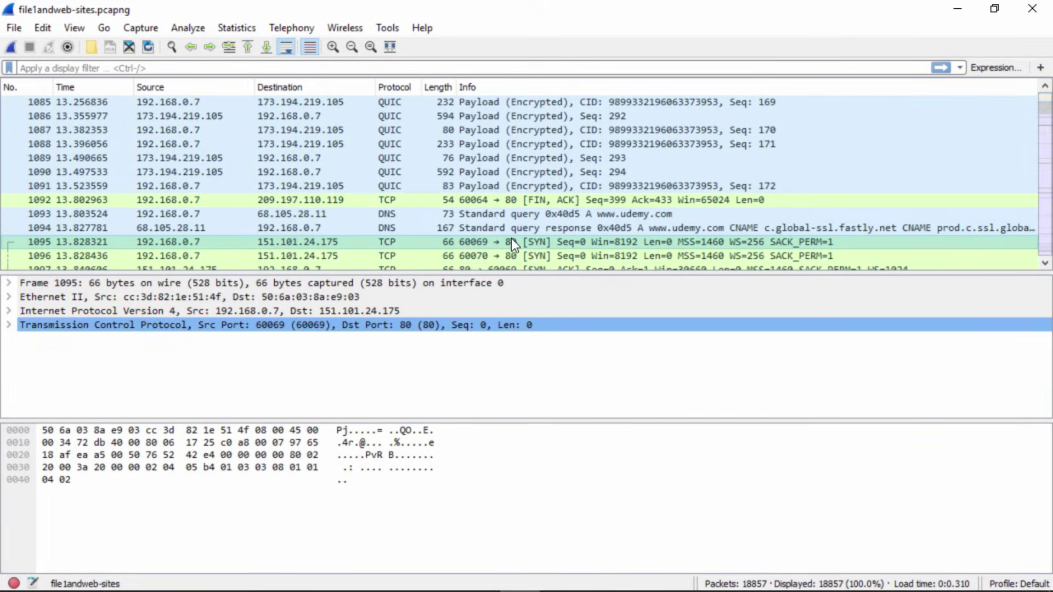
- Follow the TCP stream of SYN packet 1095 sent to 151.101.24.175
right_click(512, 239)
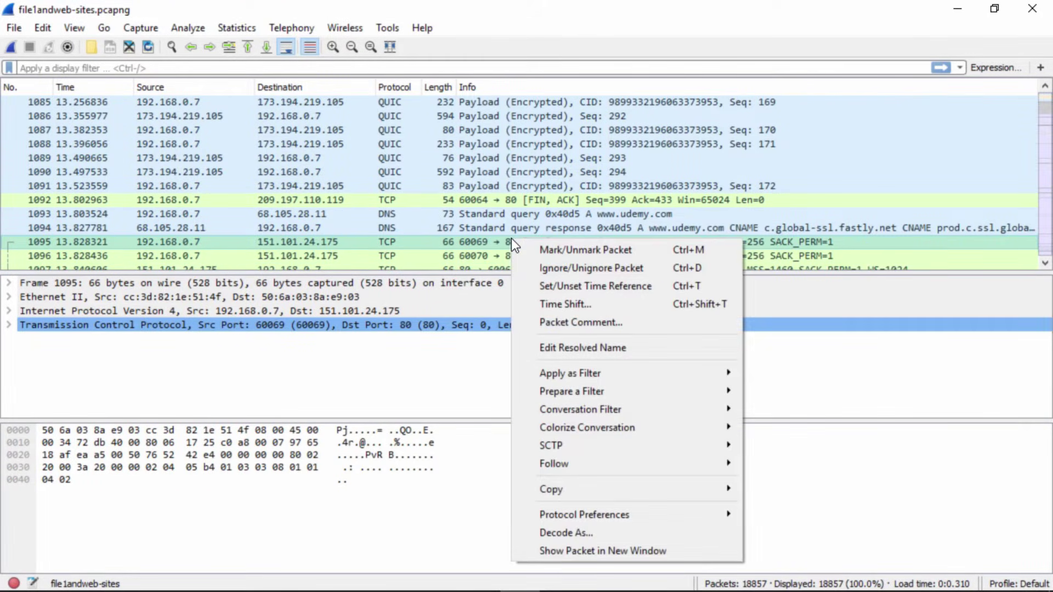
mouse_move(613, 462)
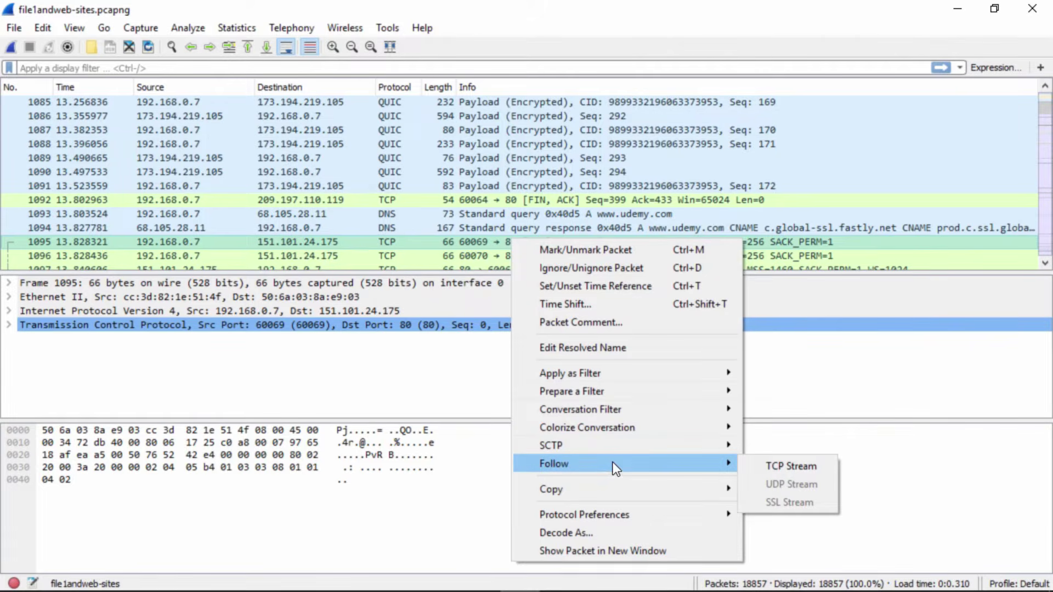
left_click(768, 469)
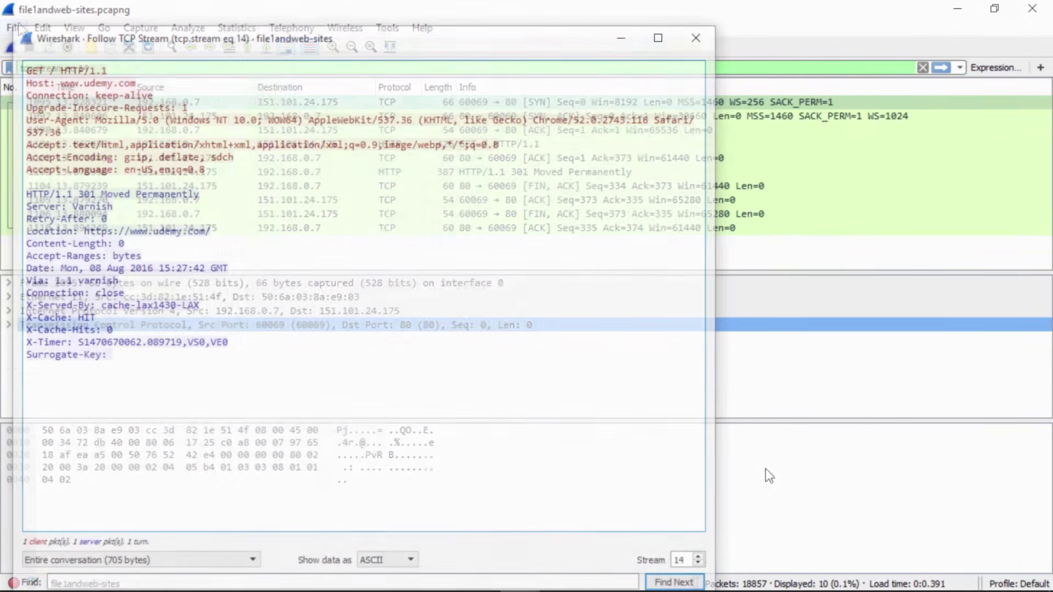
- Save a copy of the capture on the Desktop as udemy-https in pcapng format
left_click(9, 27)
left_click(57, 164)
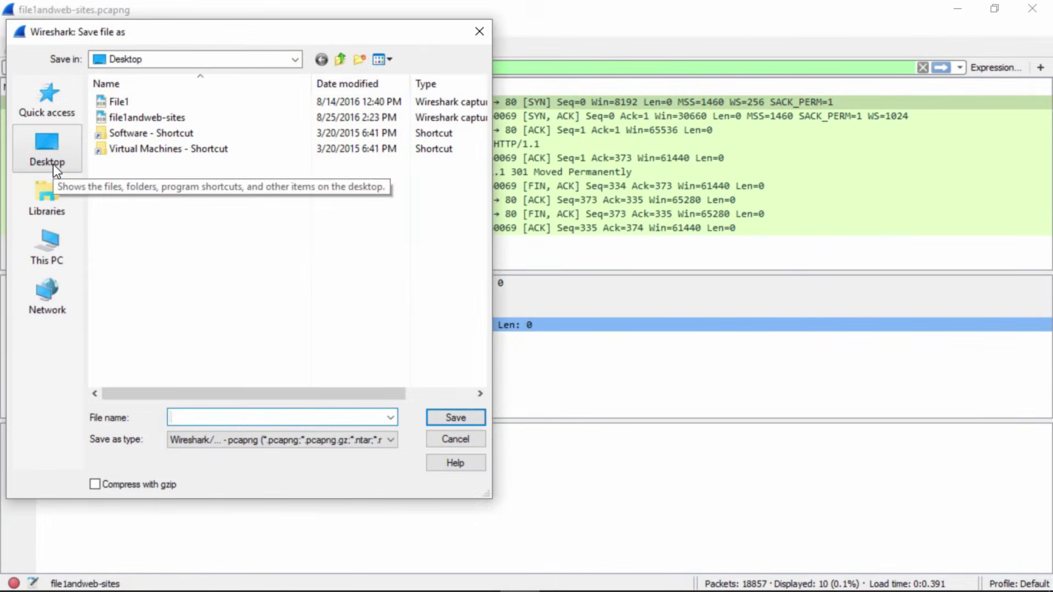
type("udemy-https")
left_click(456, 419)
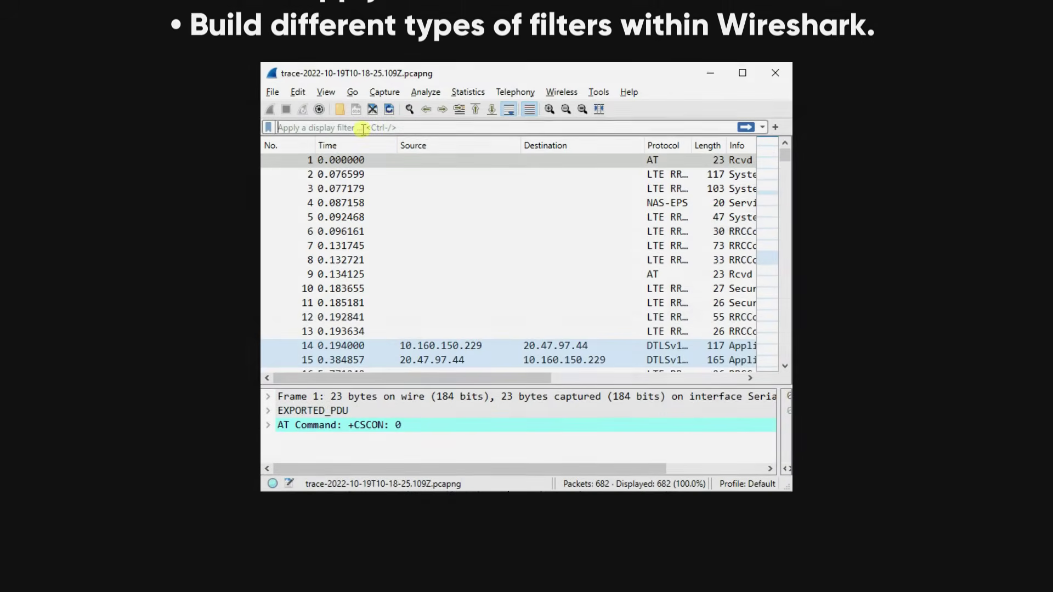
- Enter the display filter lte_rrc || nas-eps for the trace capture
type("lte_rrc ||")
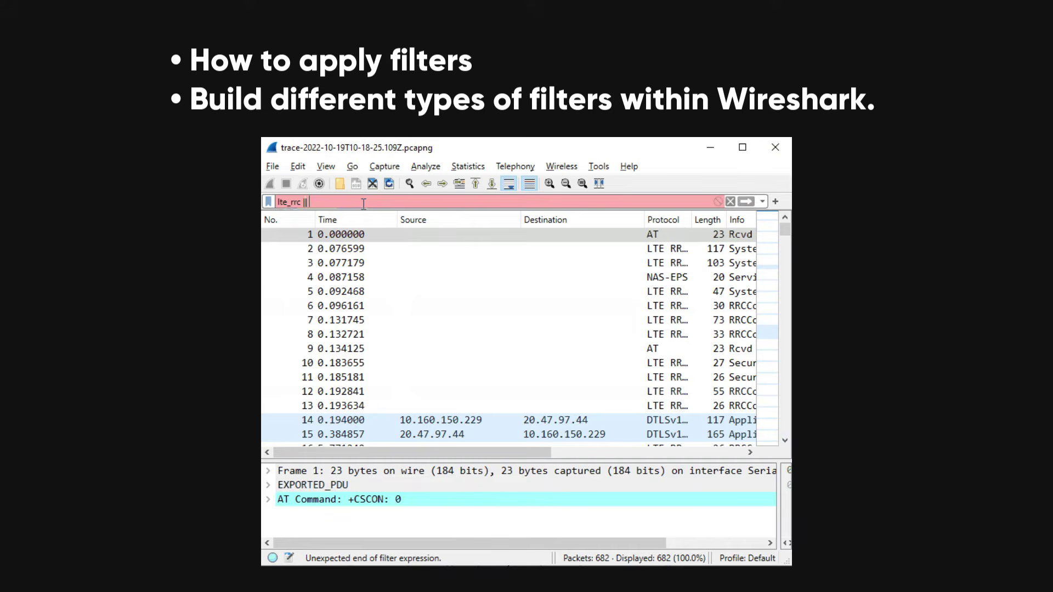
type(" nas-e")
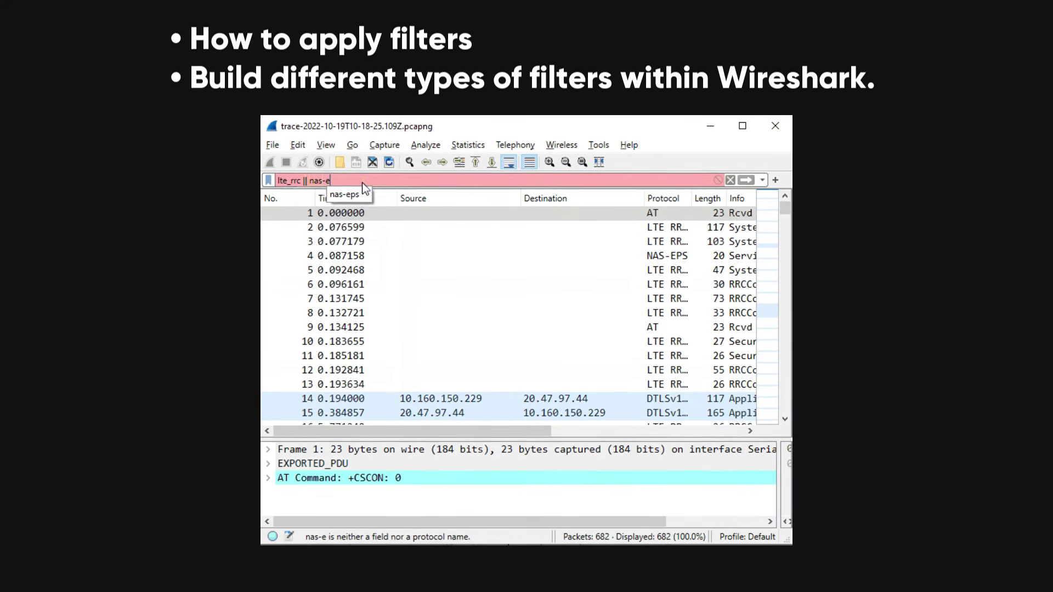
type("ps")
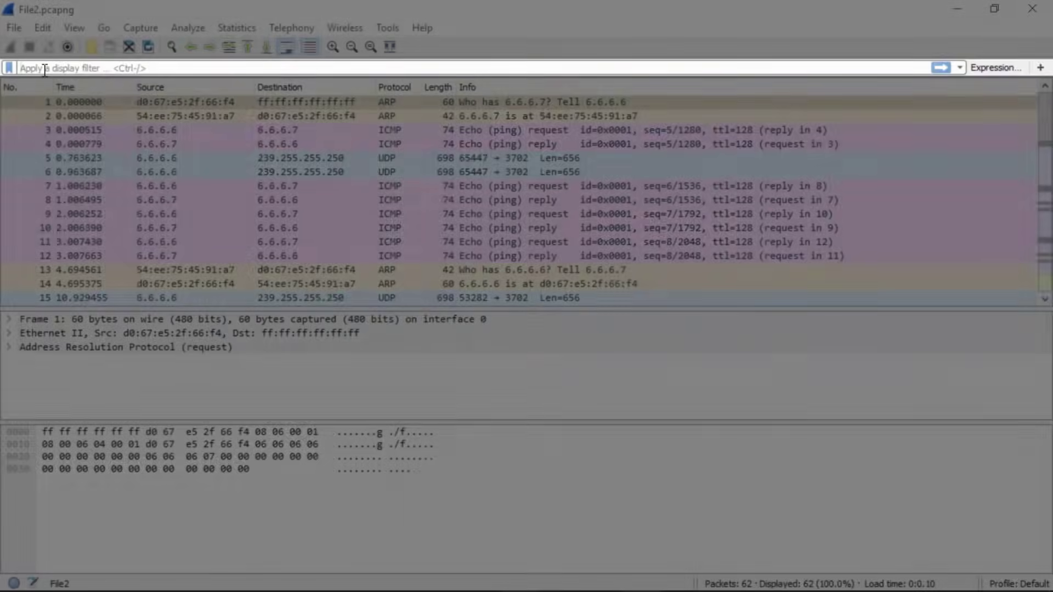
- Filter the File2 packets with the display filter arp, and replace it with the filter icmp
type("arp")
left_click(942, 67)
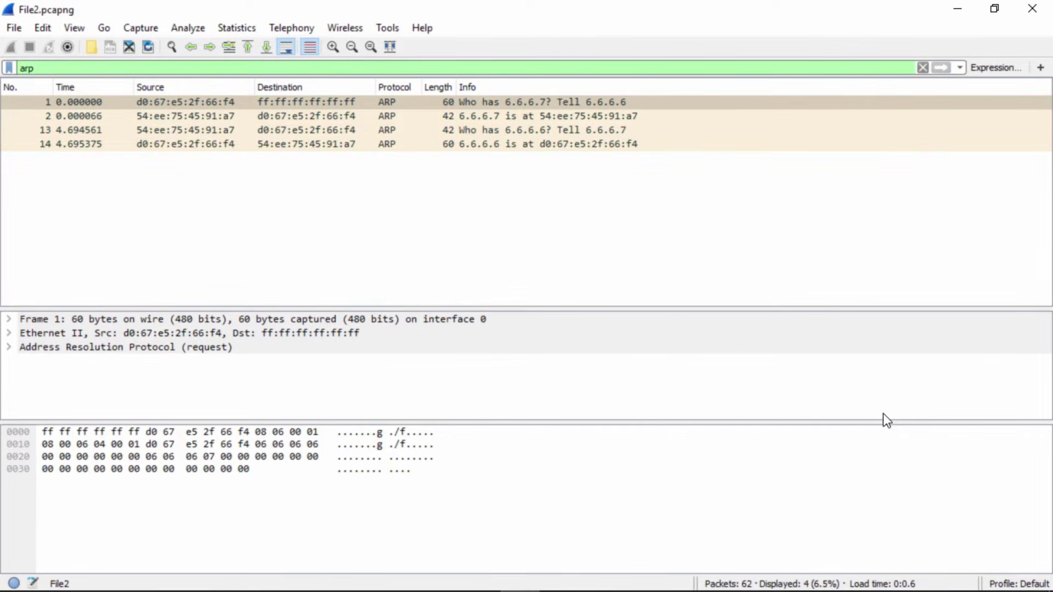
left_click(921, 69)
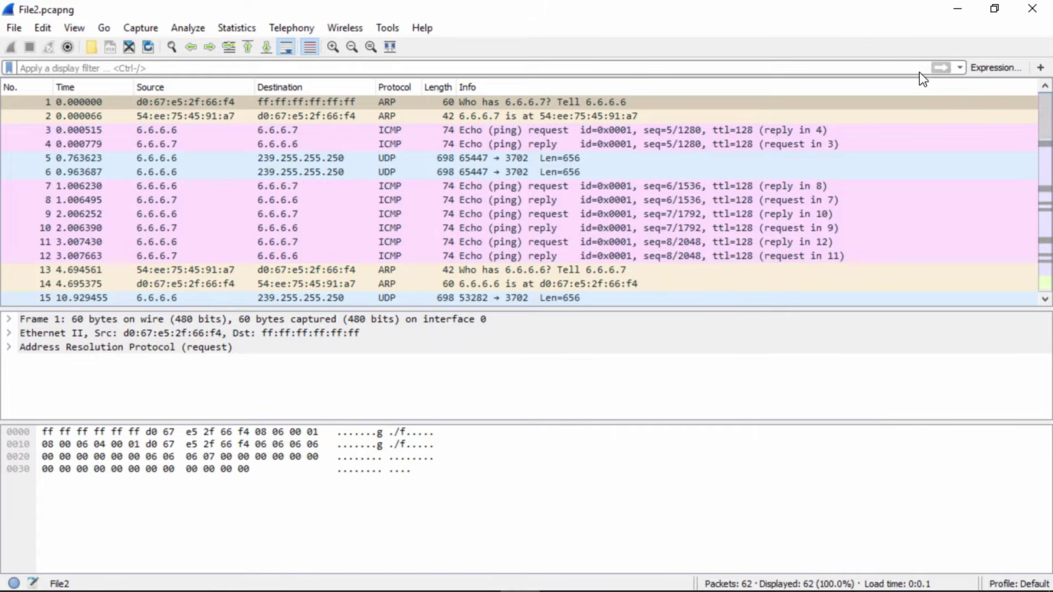
type("icmp")
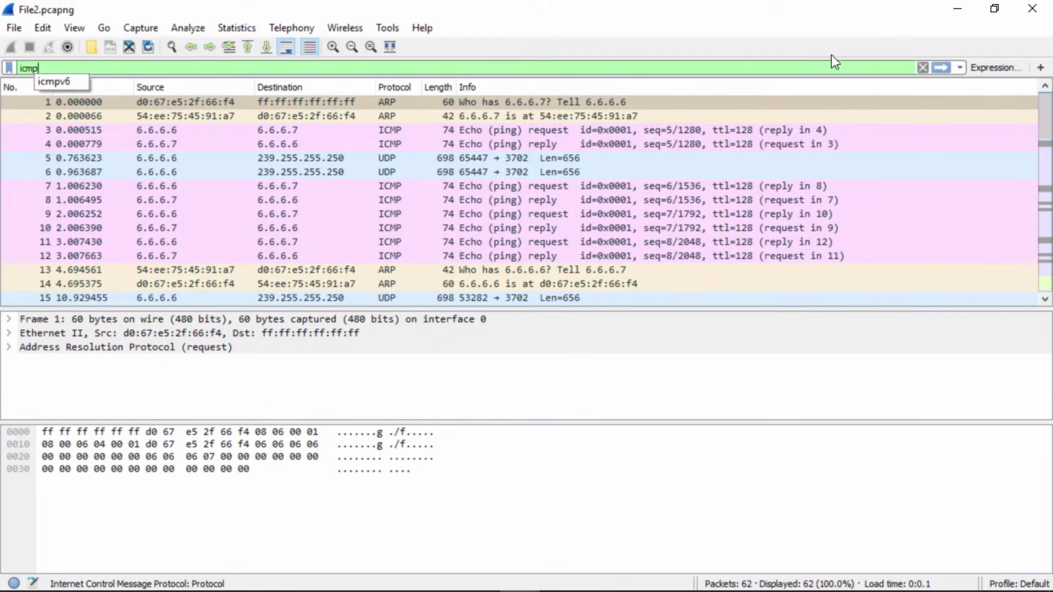
left_click(938, 68)
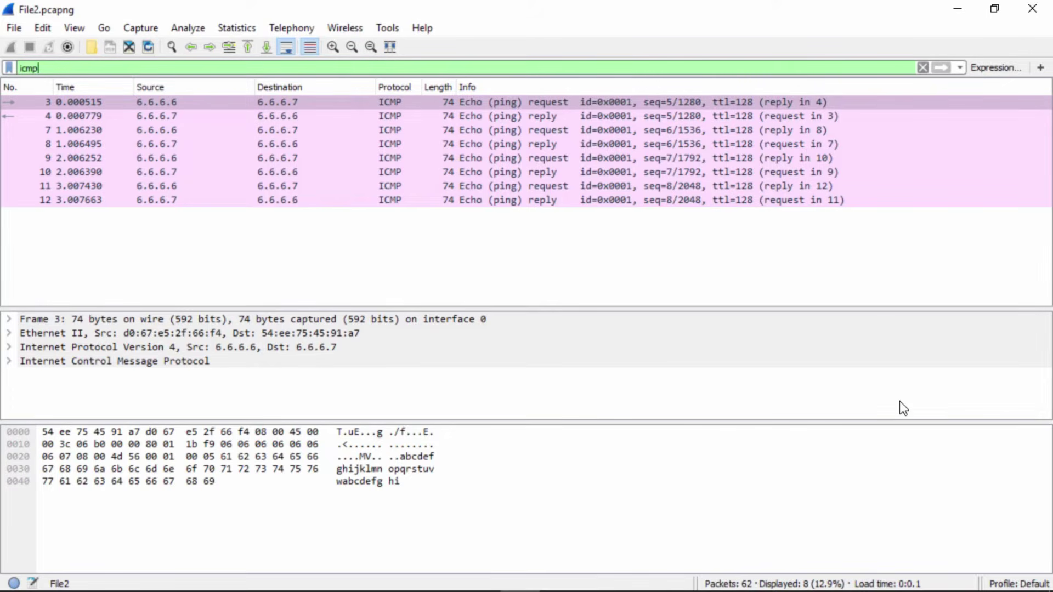
- Replace the File2 display filter with tcp, and select the first SYN packet in the filtered list
double_click(32, 68)
type("tcp")
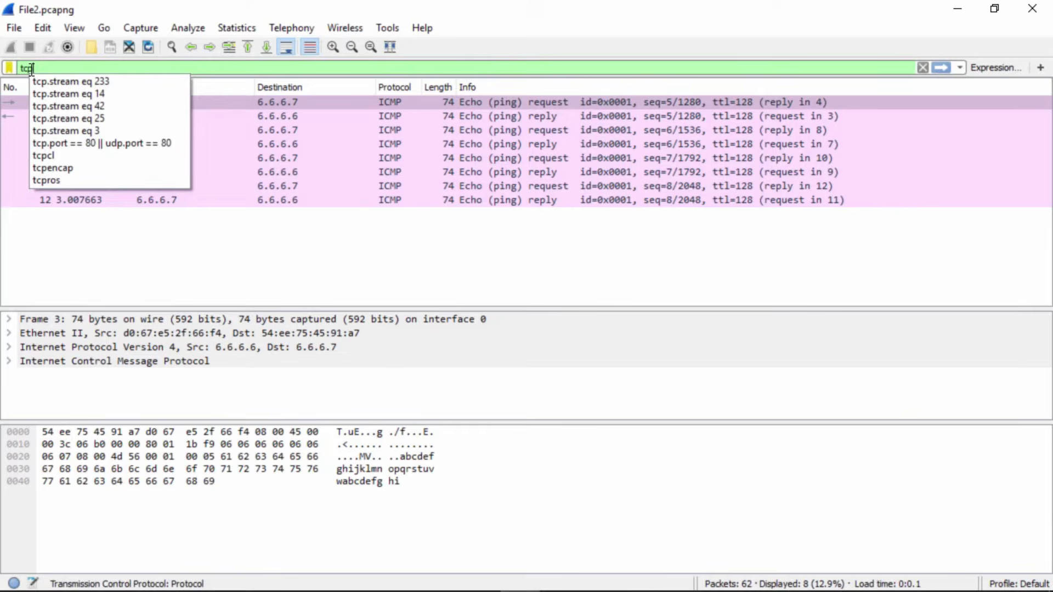
left_click(941, 66)
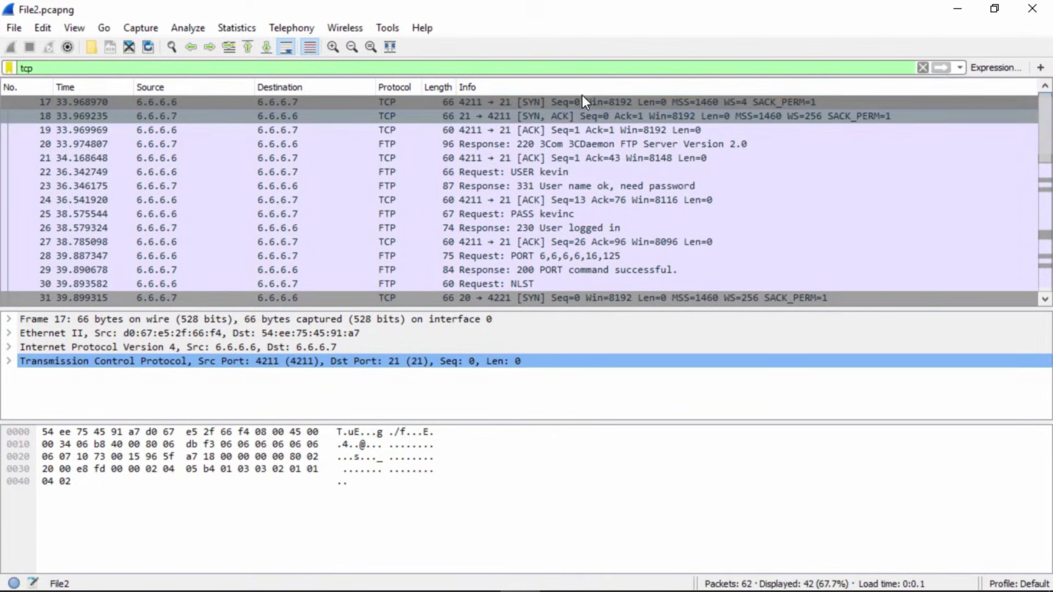
left_click(490, 103)
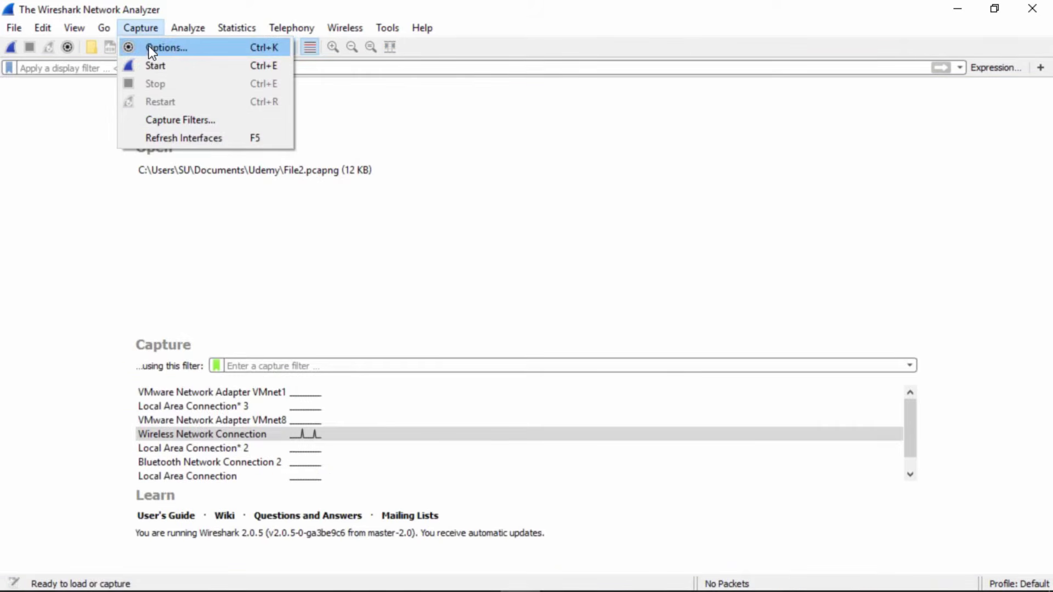
- Start a live capture on Wireless Network Connection with the capture filter udp port 53
left_click(147, 46)
type("udp port 53")
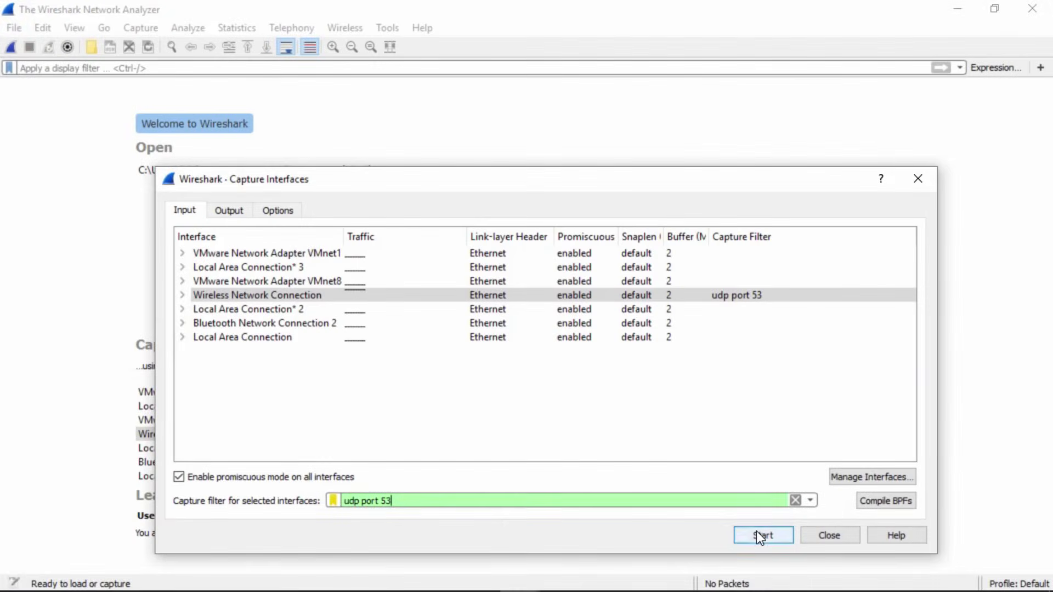
left_click(759, 535)
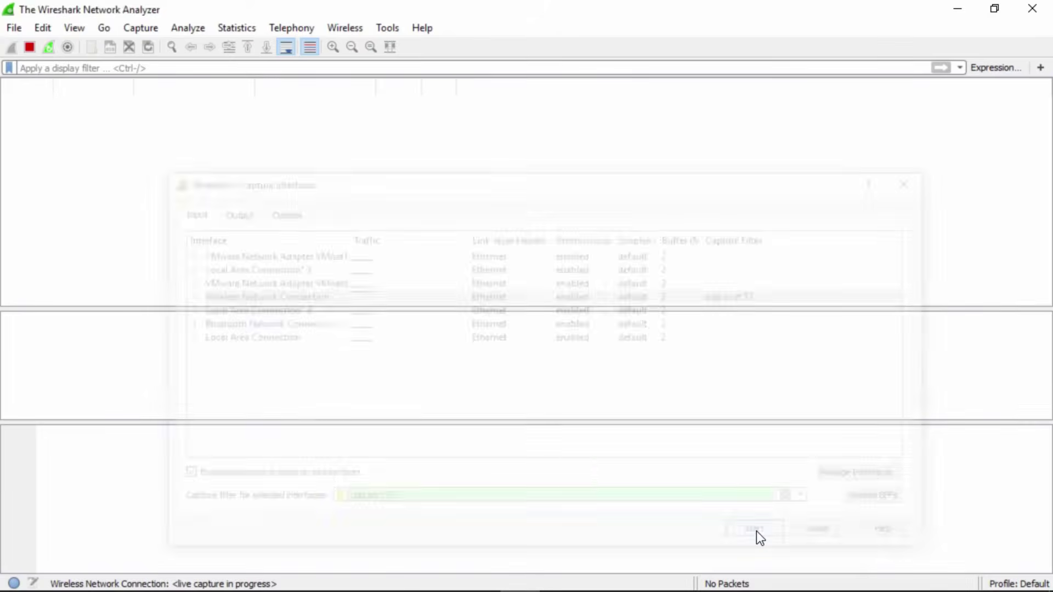
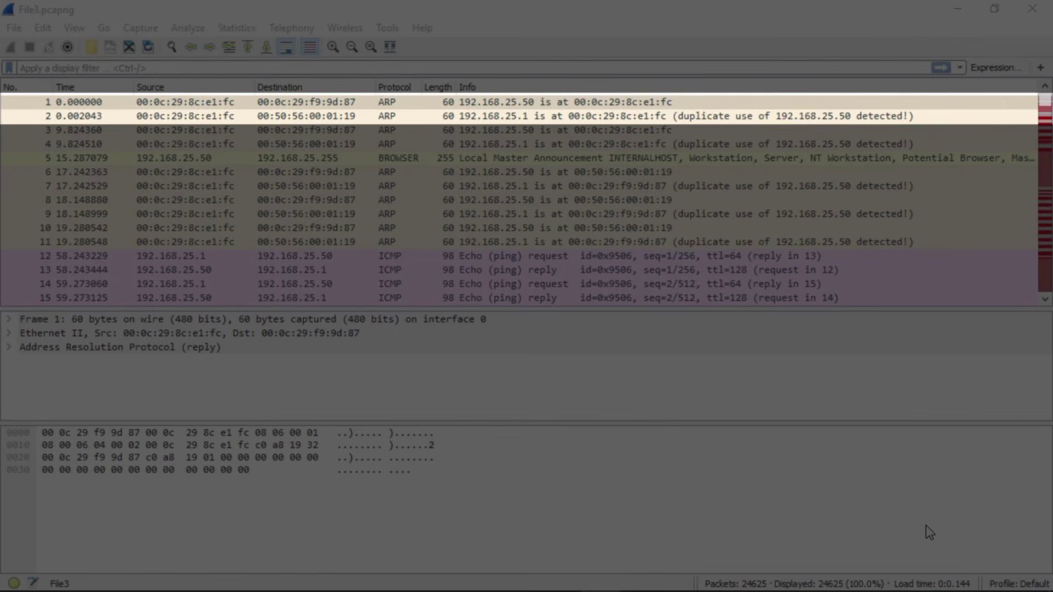
- Examine ARP reply packet 11 in File3 and the TCP SYN and RST, ACK packets further down the list
left_click(849, 238)
scroll(848, 238, "down", 20)
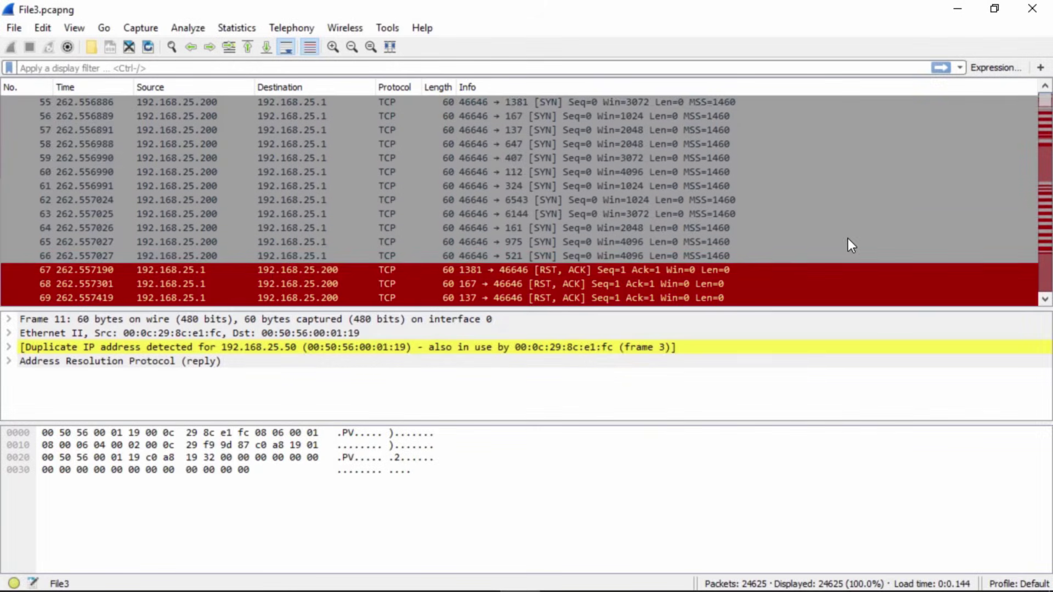
scroll(848, 239, "down", 9)
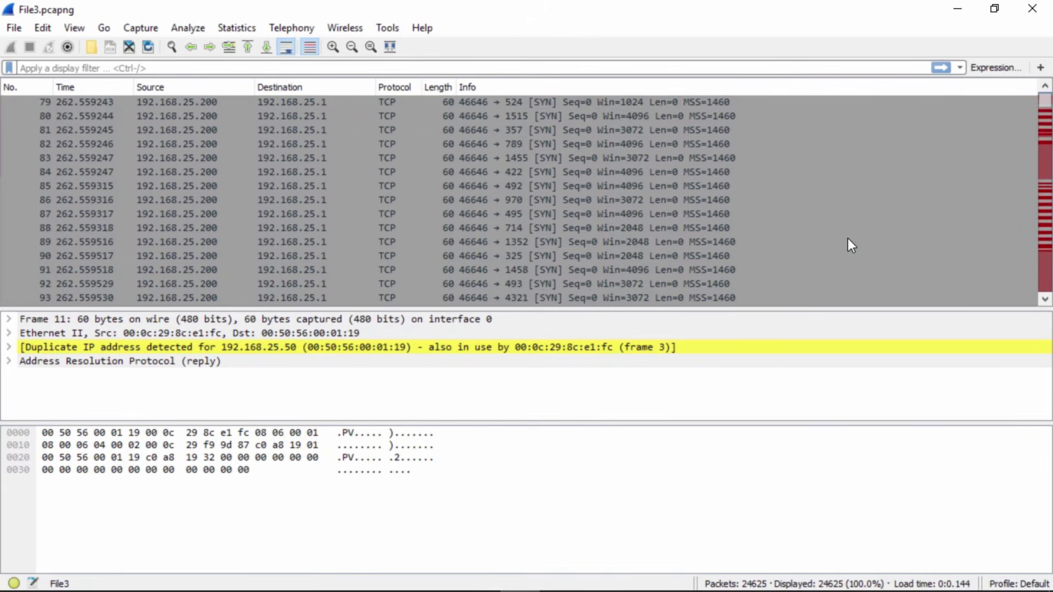
scroll(848, 239, "down", 7)
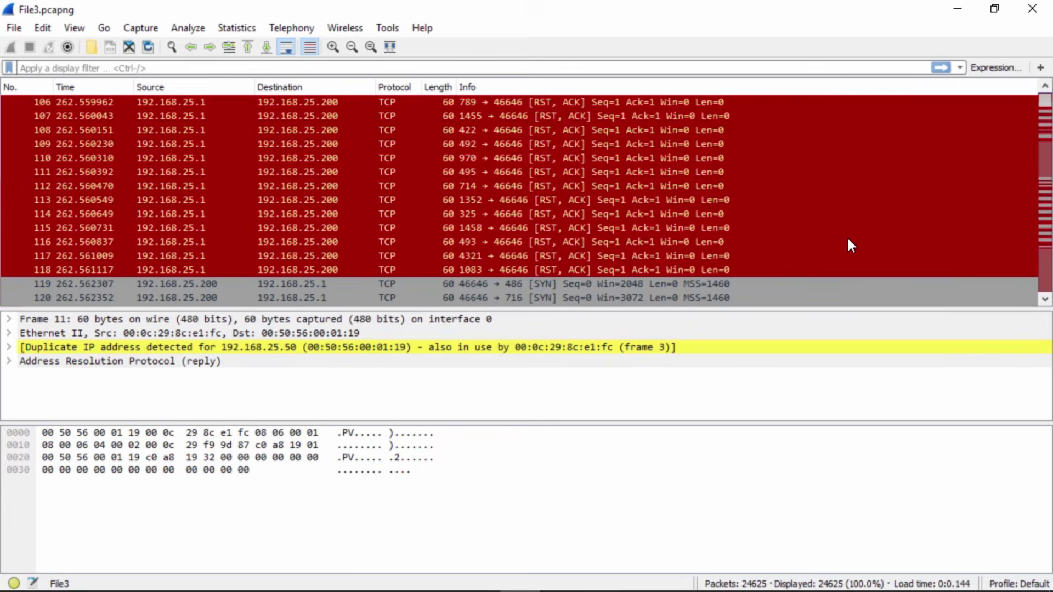
scroll(848, 239, "down", 3)
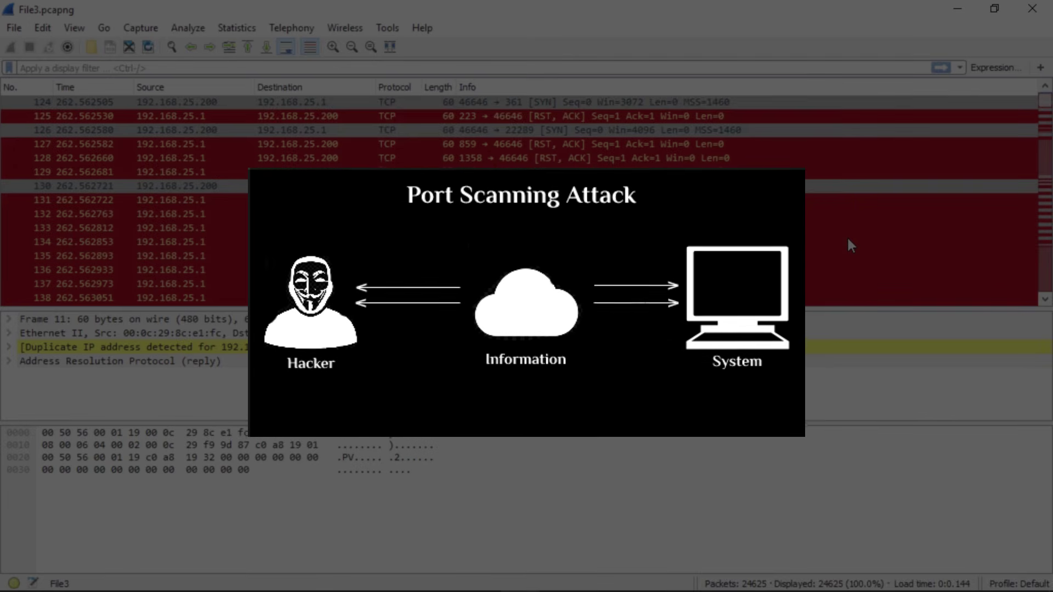
- Filter the File3 packets with tcp.flags.push == 1, and select packet 10360 with the FIN, PSH and URG flags
left_click(79, 66)
type("tcp.fla")
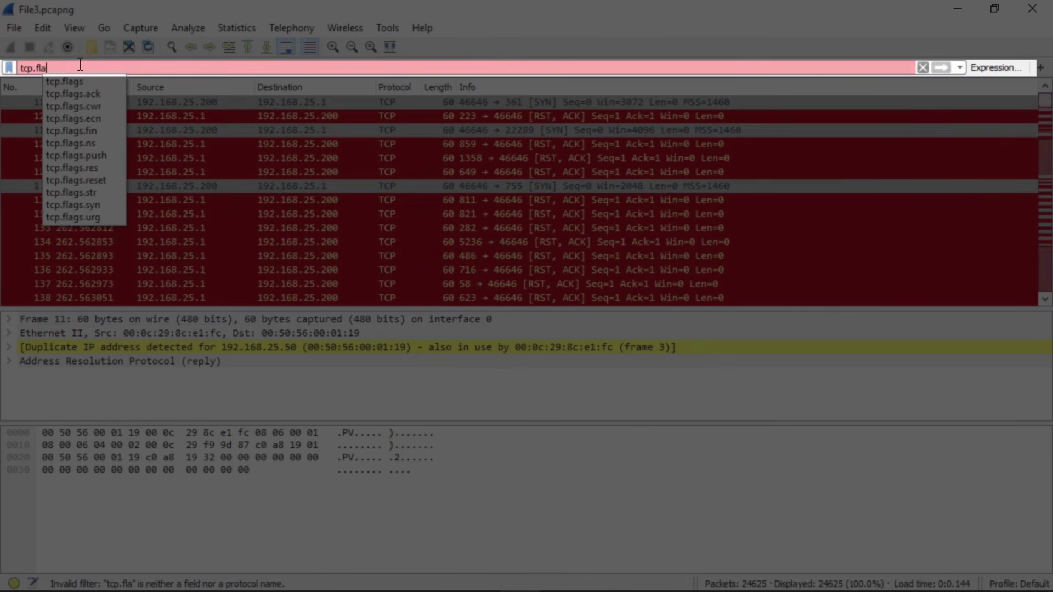
type("gs.push == 1")
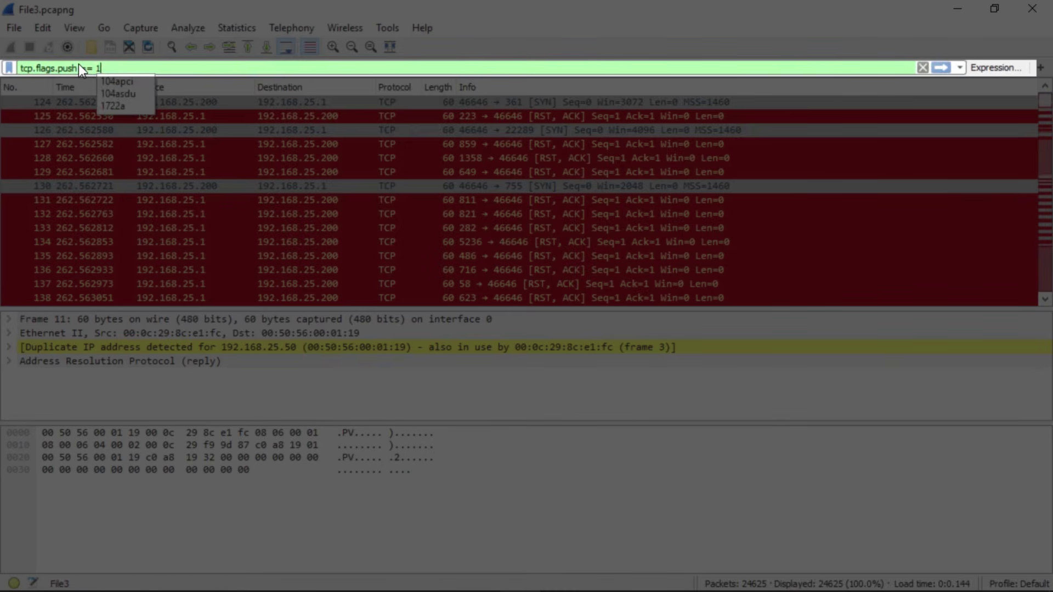
left_click(891, 70)
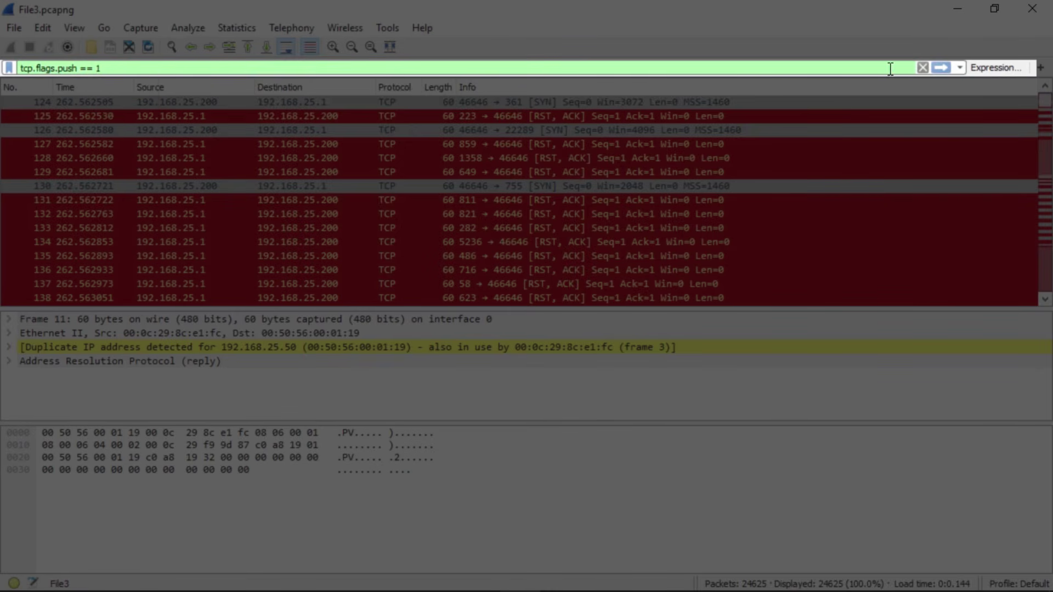
left_click(940, 68)
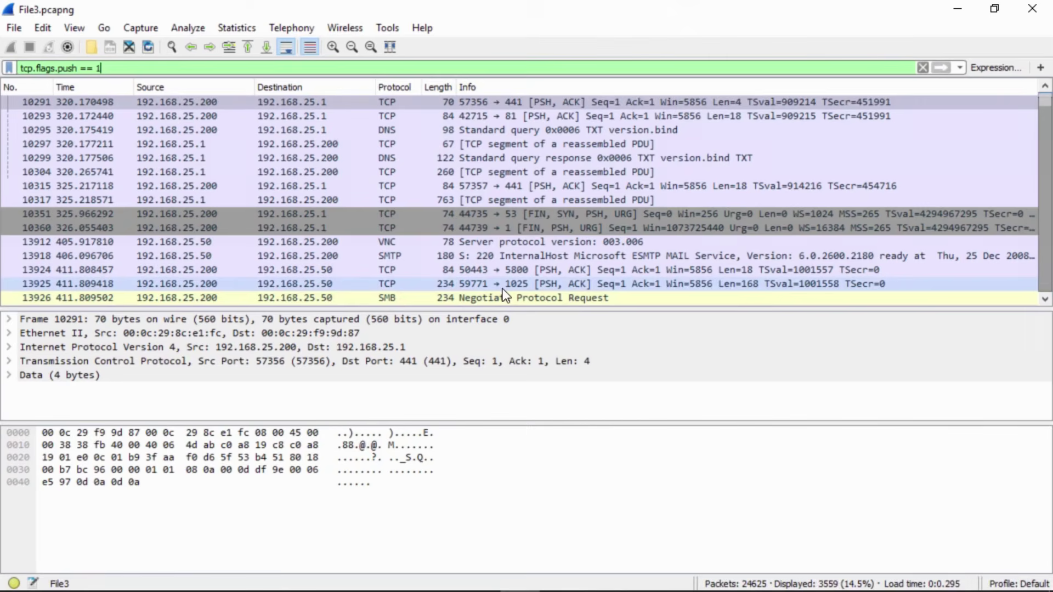
left_click(564, 229)
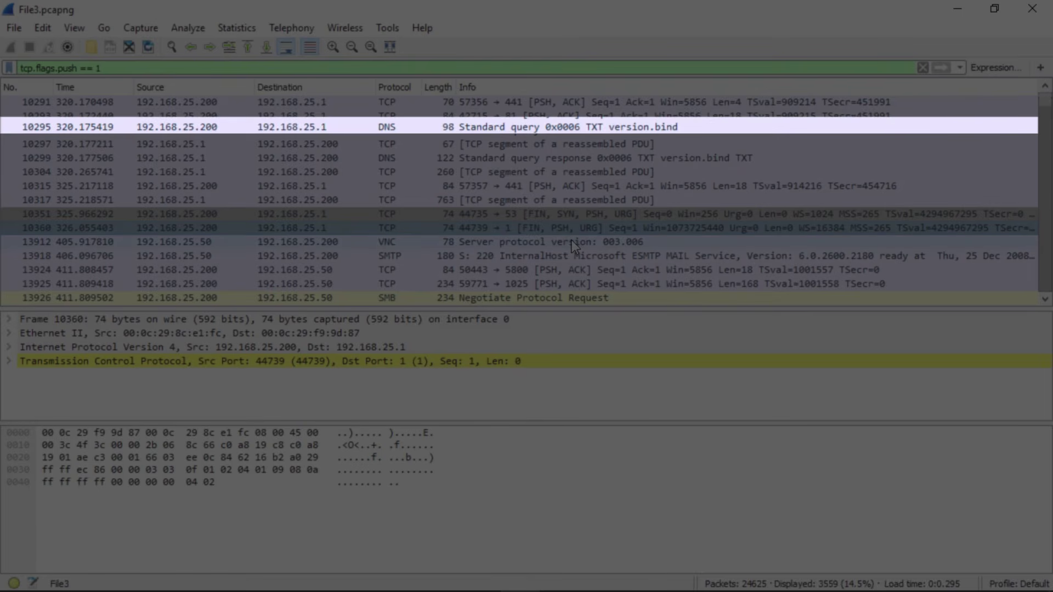
- Follow the TCP stream of packet 10295, the version.bind DNS query in File3
left_click(49, 130)
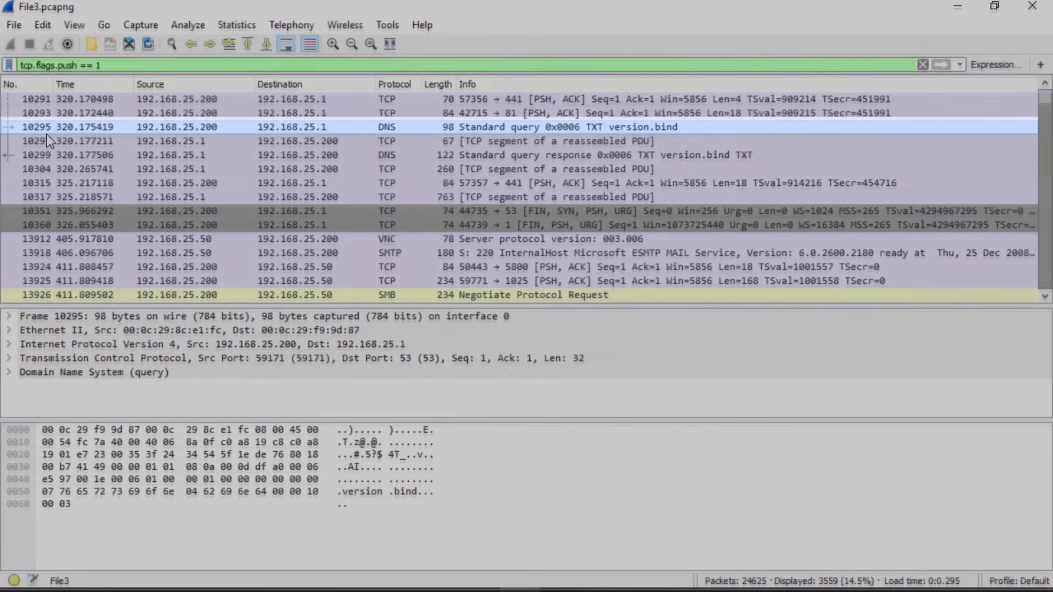
right_click(58, 130)
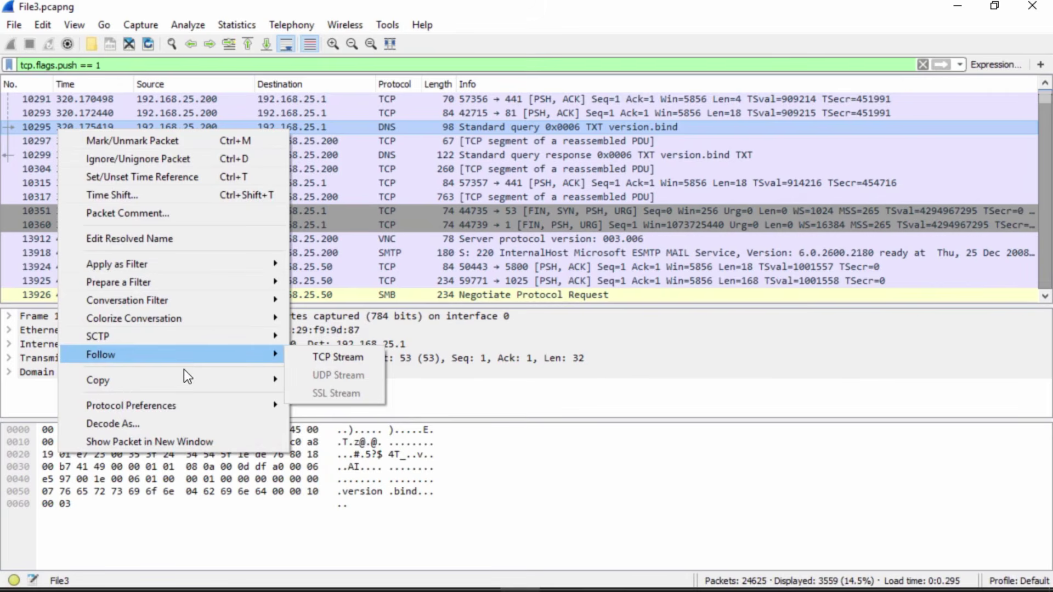
mouse_move(187, 381)
mouse_move(282, 355)
left_click(314, 354)
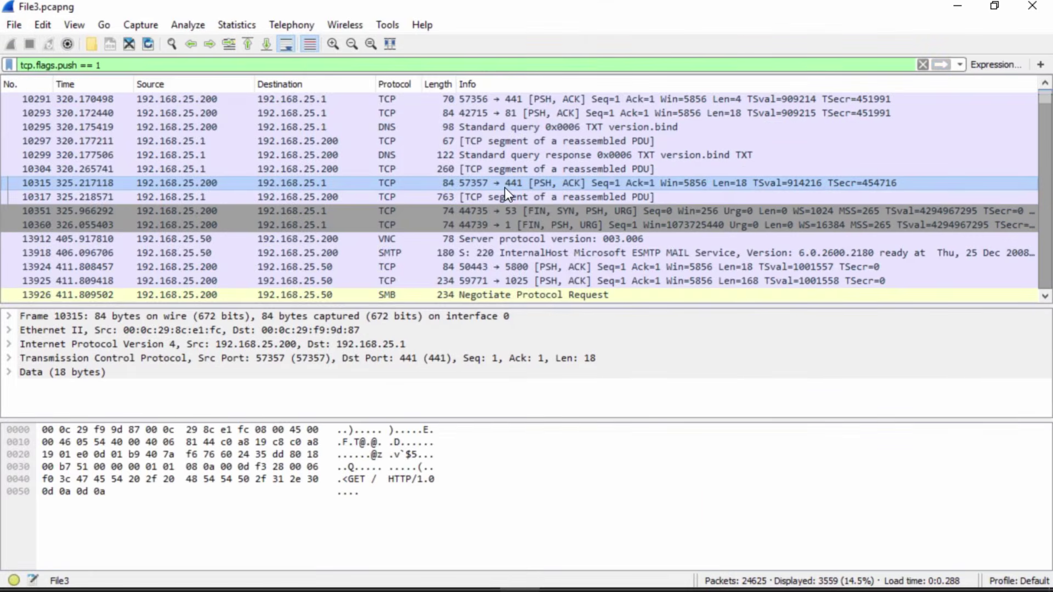
- Follow the TCP stream of packet 10315, the PSH, ACK packet sent from port 57357 to port 441
right_click(505, 188)
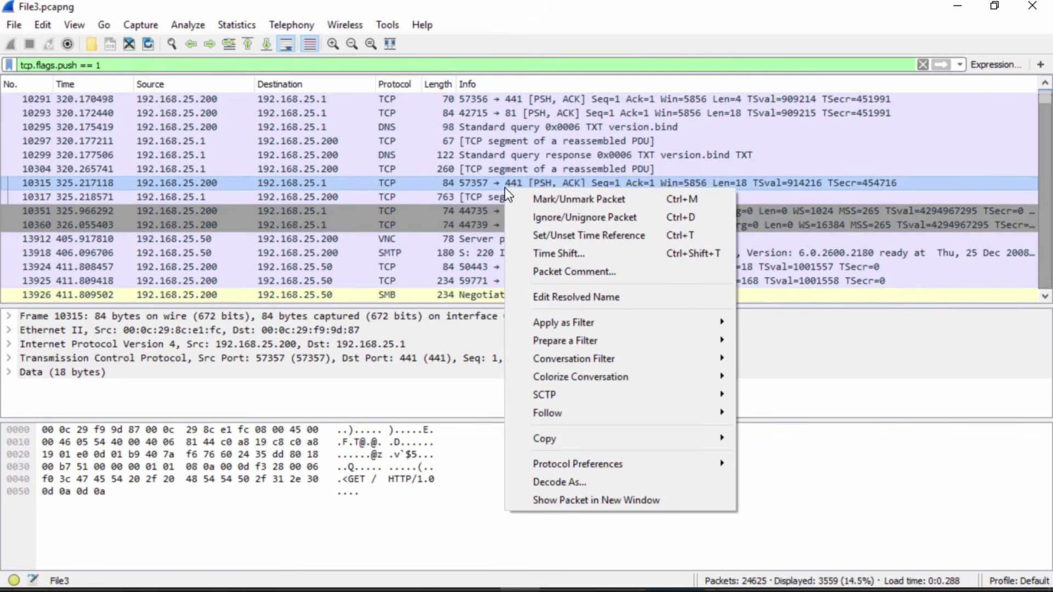
mouse_move(574, 415)
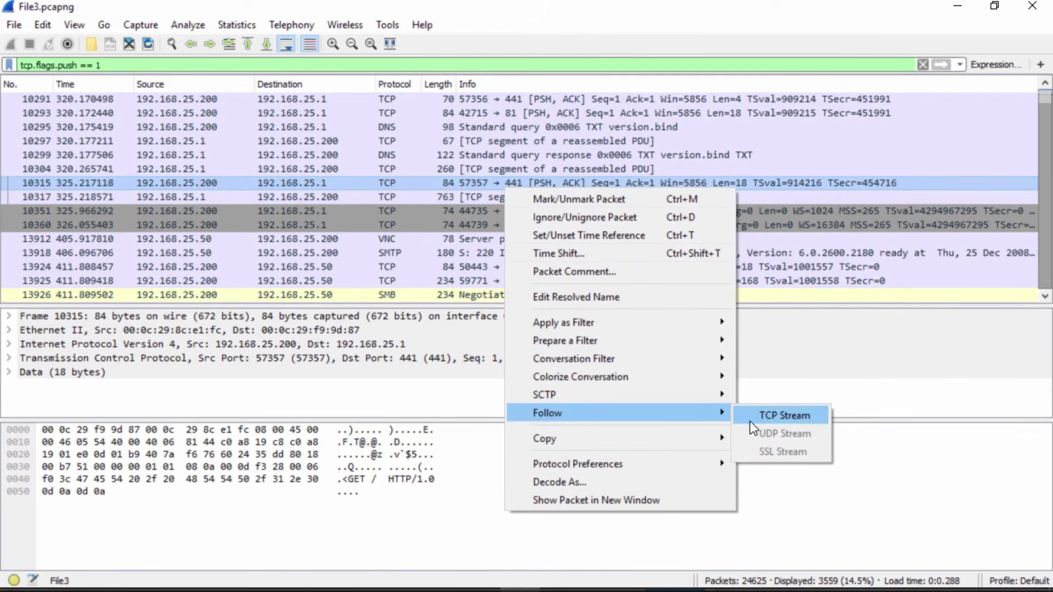
left_click(772, 414)
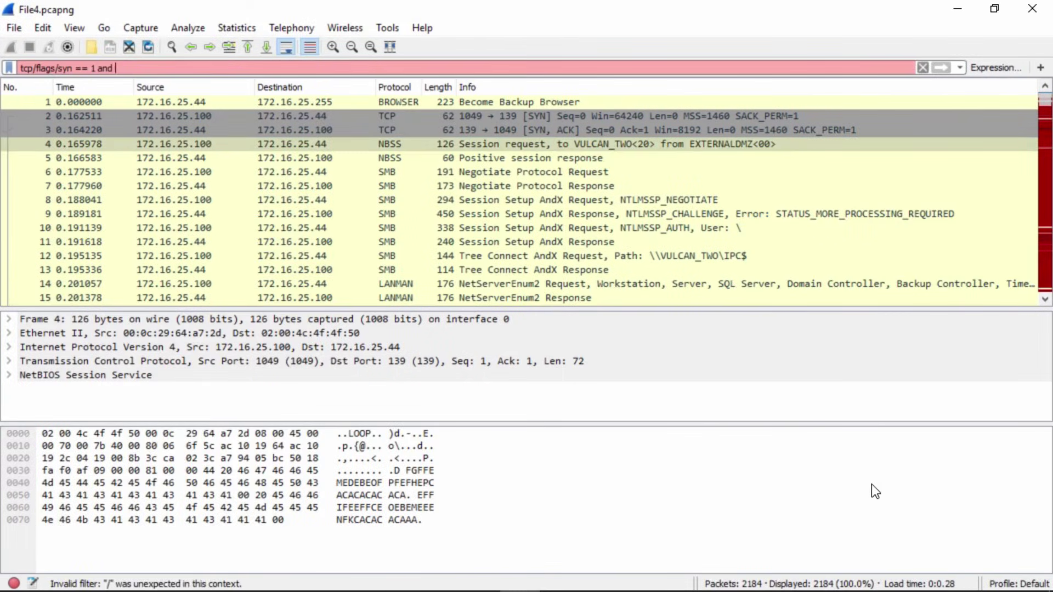
- Filter the File4 packets with tcp.flags.syn == 1 and tcp.flags.ack == 1
type("tcp.flags.s")
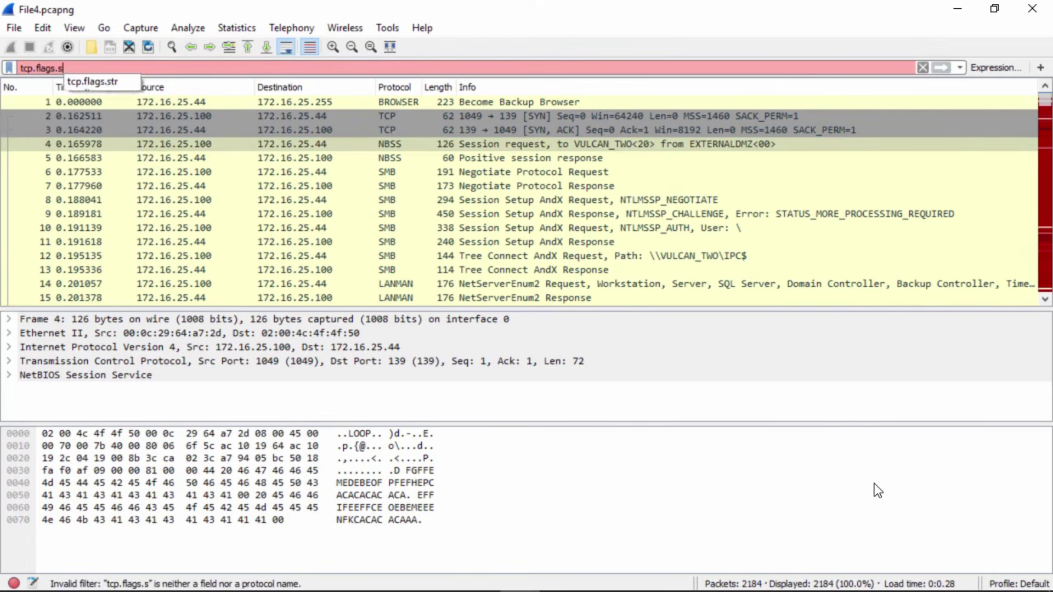
type("yn == 1 and tcp.")
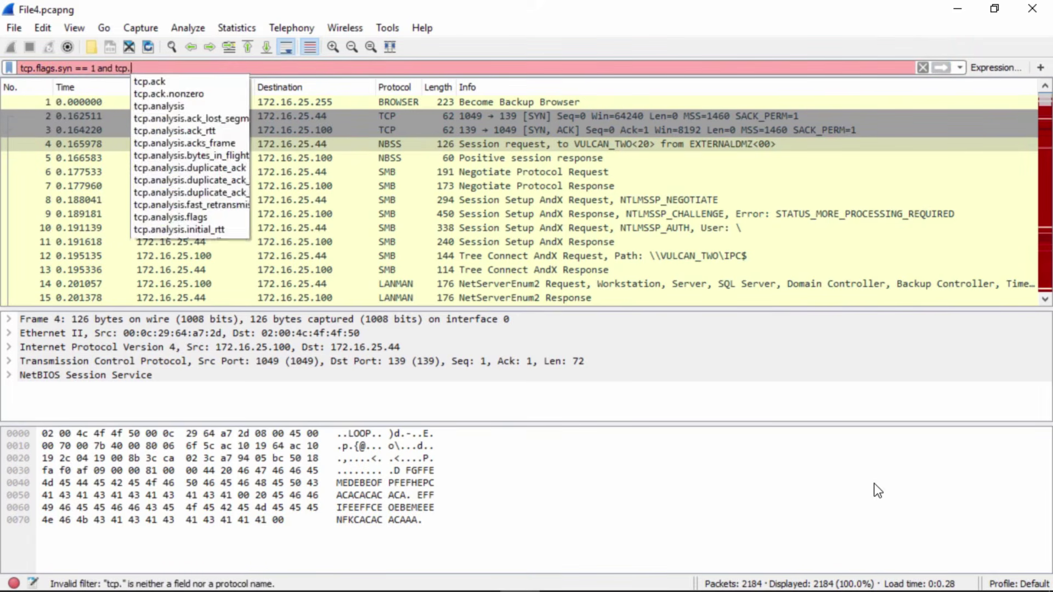
type("flags.ack == 1")
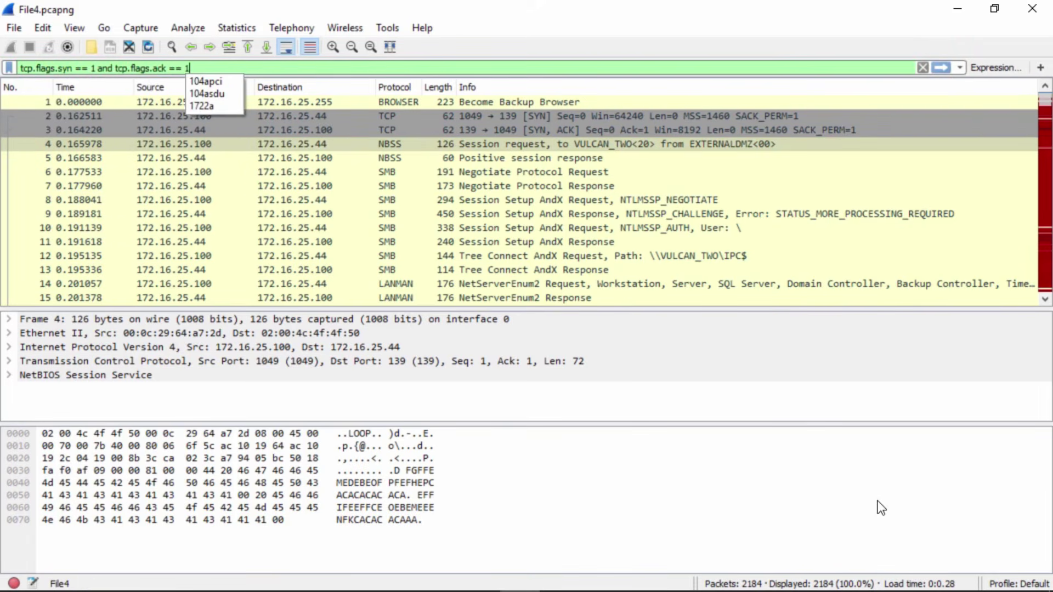
left_click(940, 68)
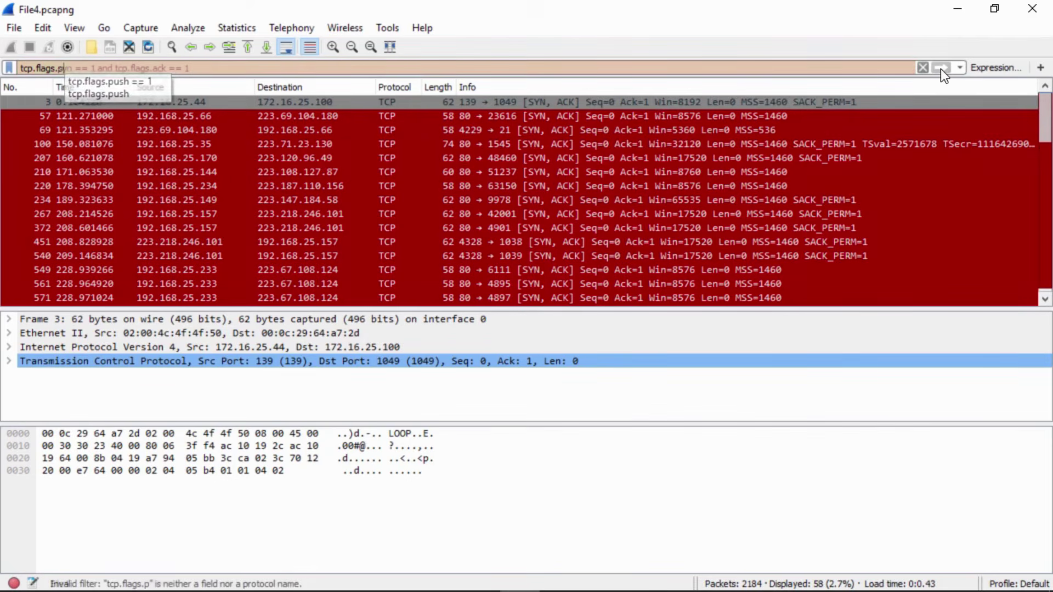
- Replace the File4 display filter with tcp.flags.push == 1
type("ush")
type("== 1")
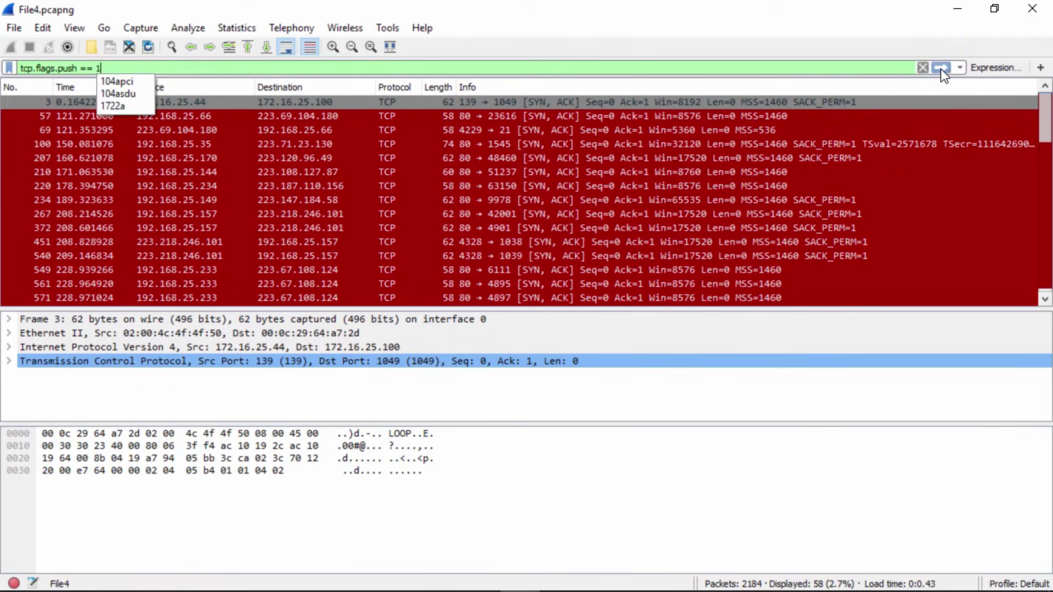
left_click(941, 68)
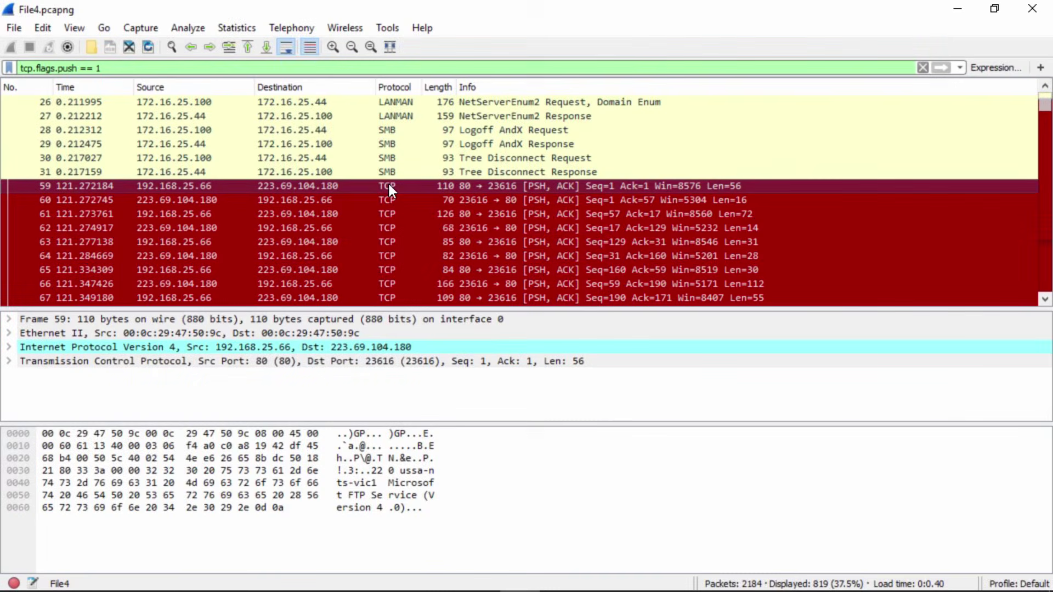
- Follow the TCP stream of packet 59, sent from 192.168.25.66 to 223.69.104.180
right_click(389, 185)
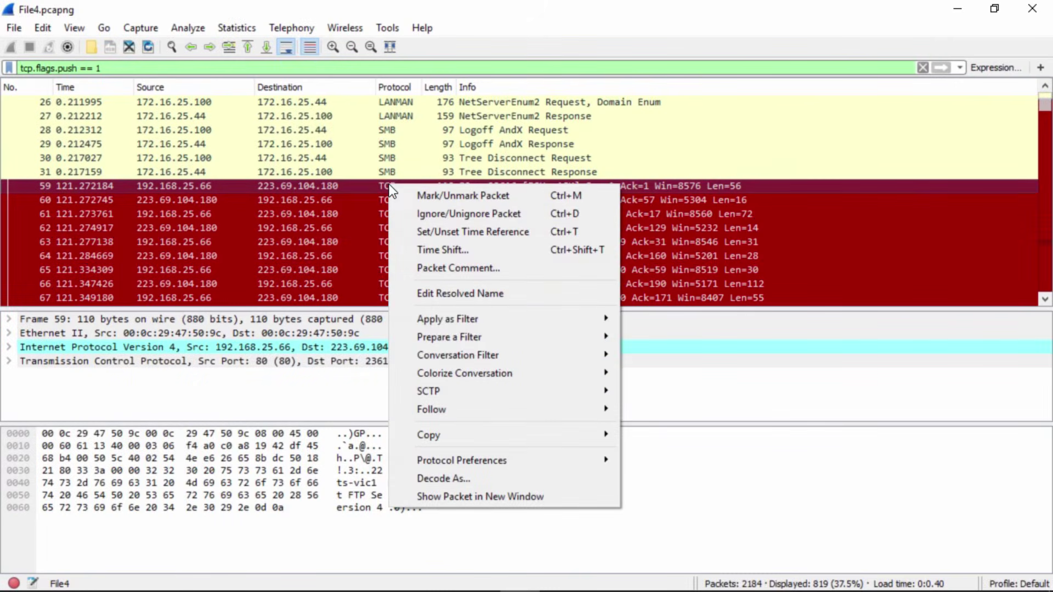
mouse_move(525, 410)
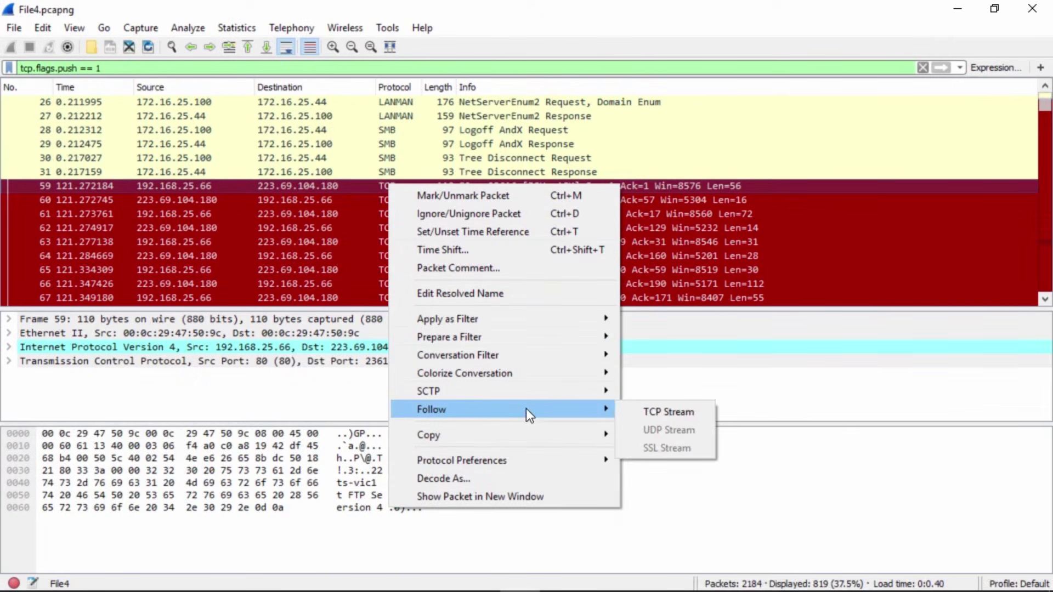
left_click(651, 416)
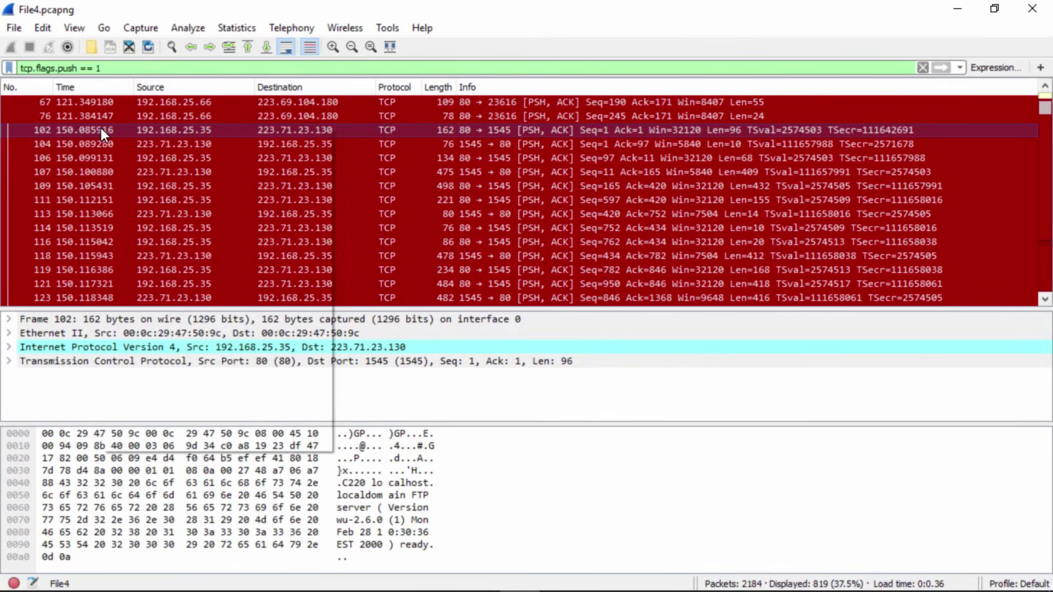
- Follow the TCP stream of packet 102 and read through the SITE EXEC exchange and the shell commands after it
right_click(102, 130)
mouse_move(188, 361)
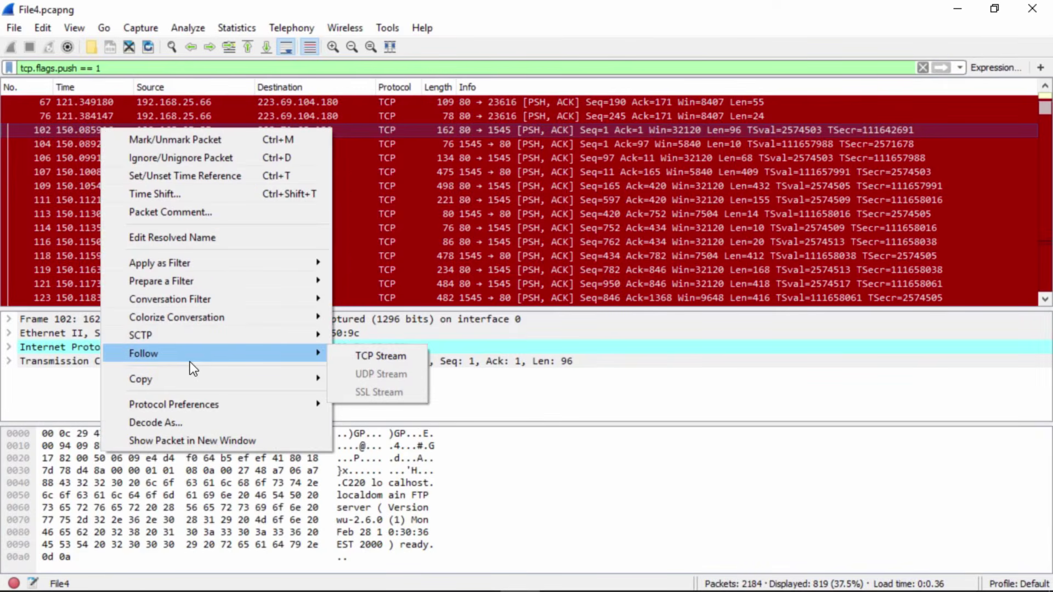
left_click(381, 356)
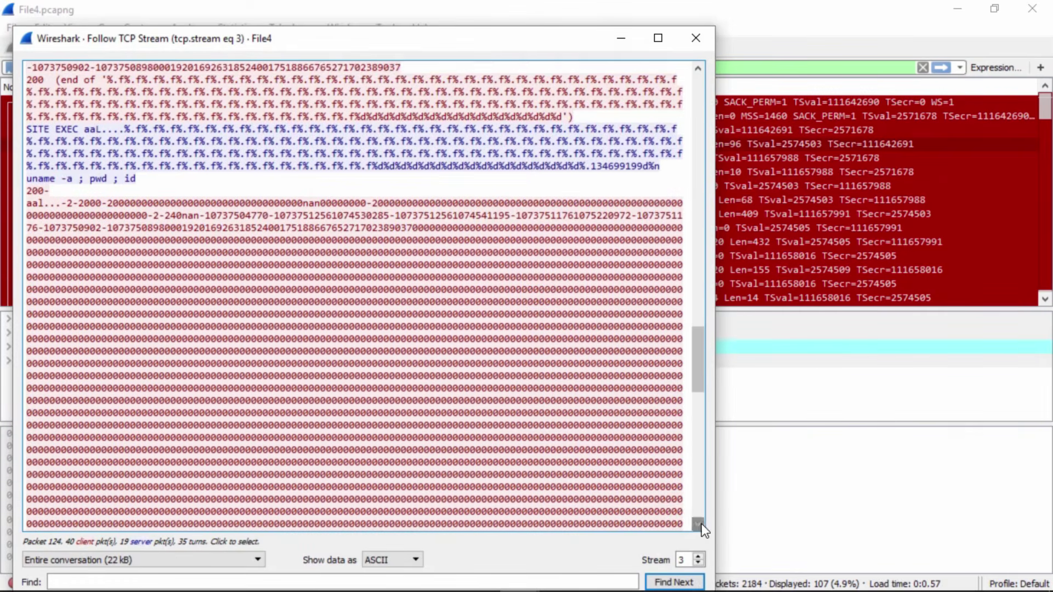
left_click(699, 525)
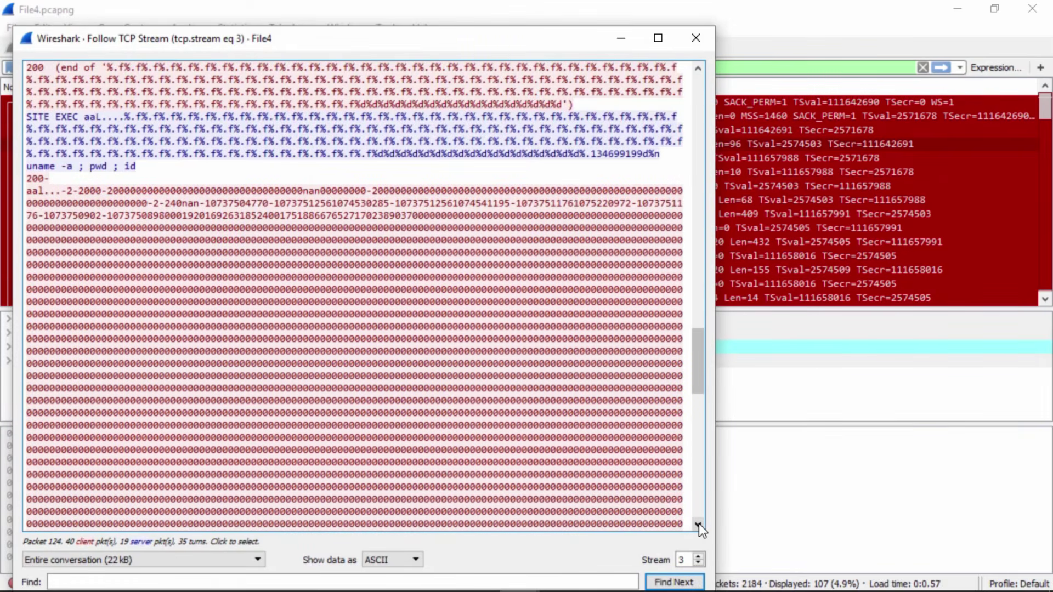
scroll(699, 524, "down", 18)
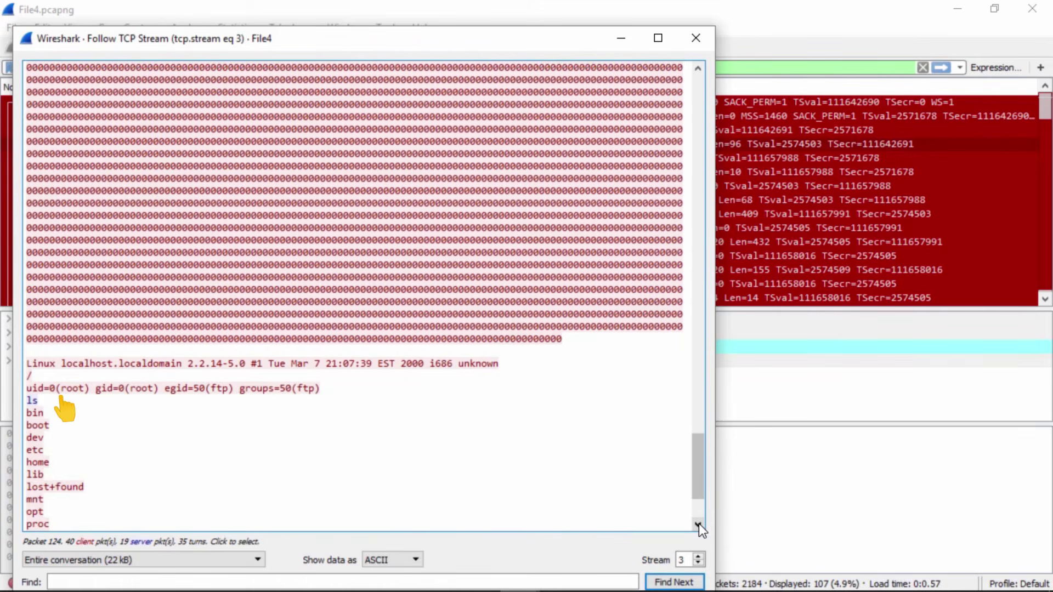
left_click(699, 524)
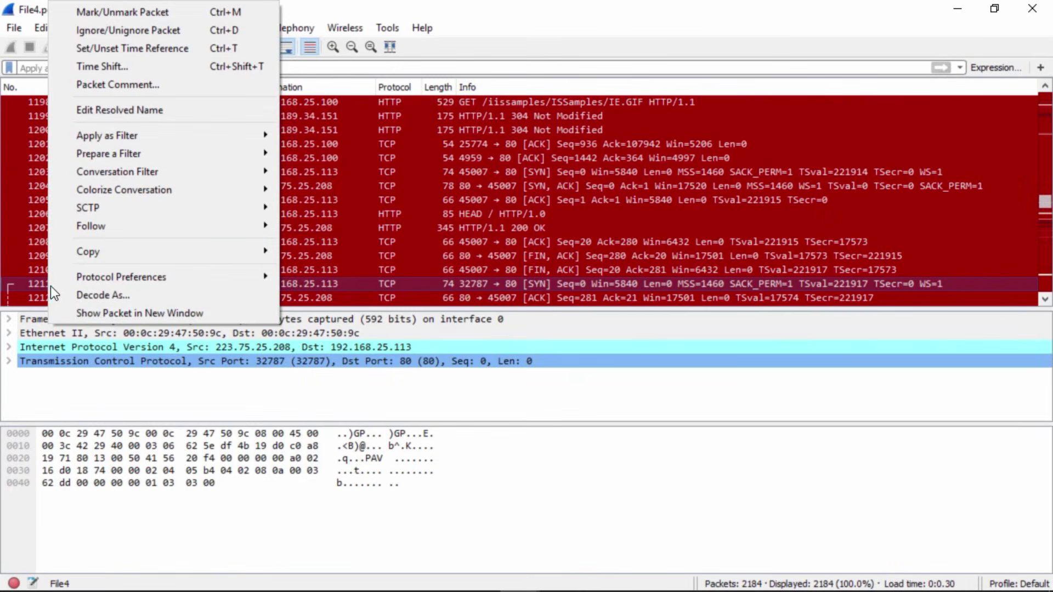
- Follow the TCP stream of the SYN packet sent from port 32787 to port 80 in the unfiltered File4 list
mouse_move(186, 225)
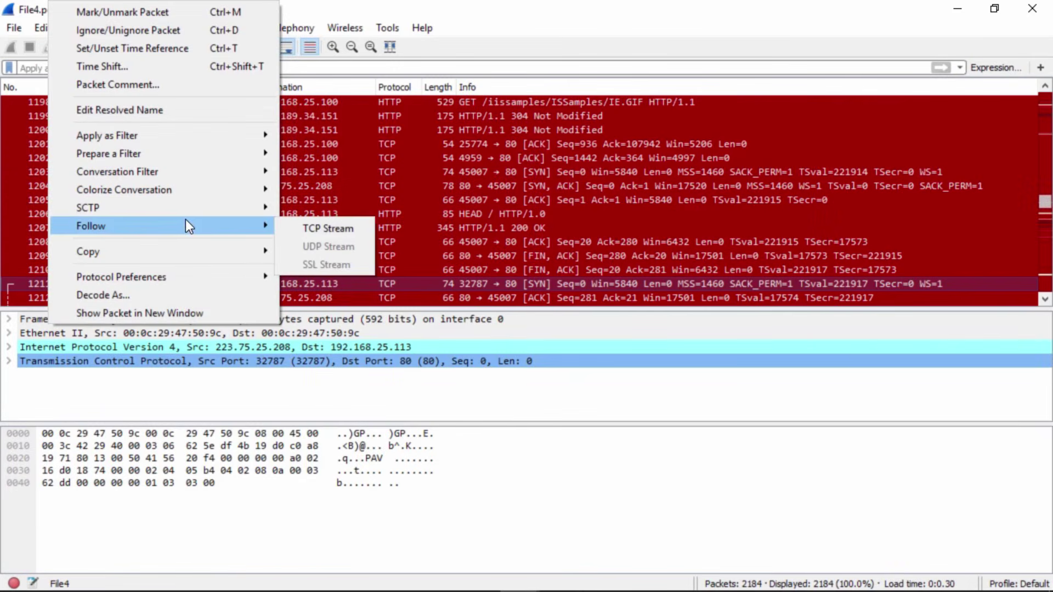
left_click(325, 225)
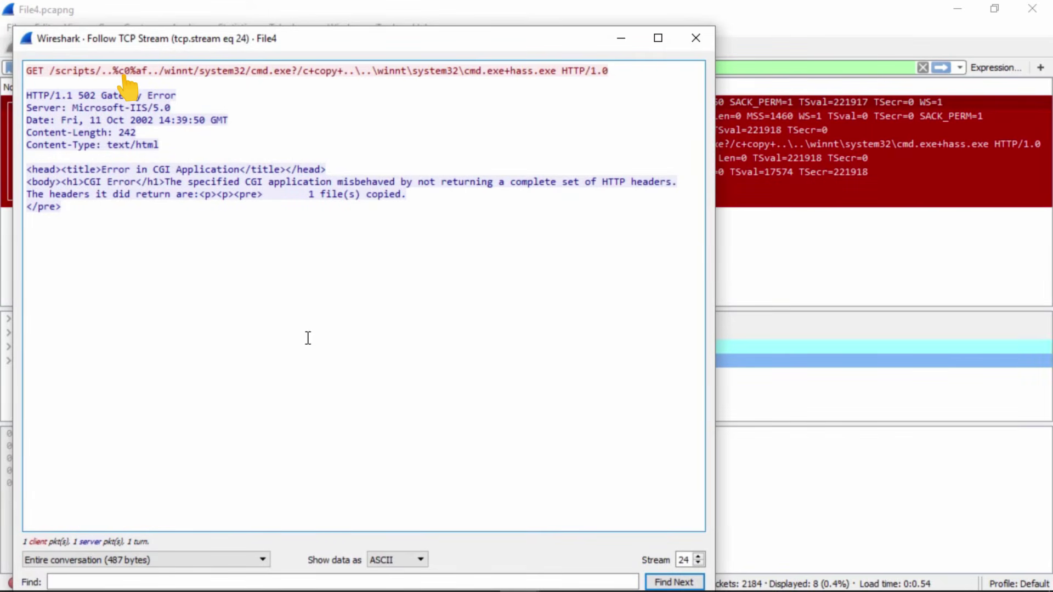
- Follow the TCP stream of packet 1495, the SYN packet sent from port 4000 to port 4463
right_click(121, 278)
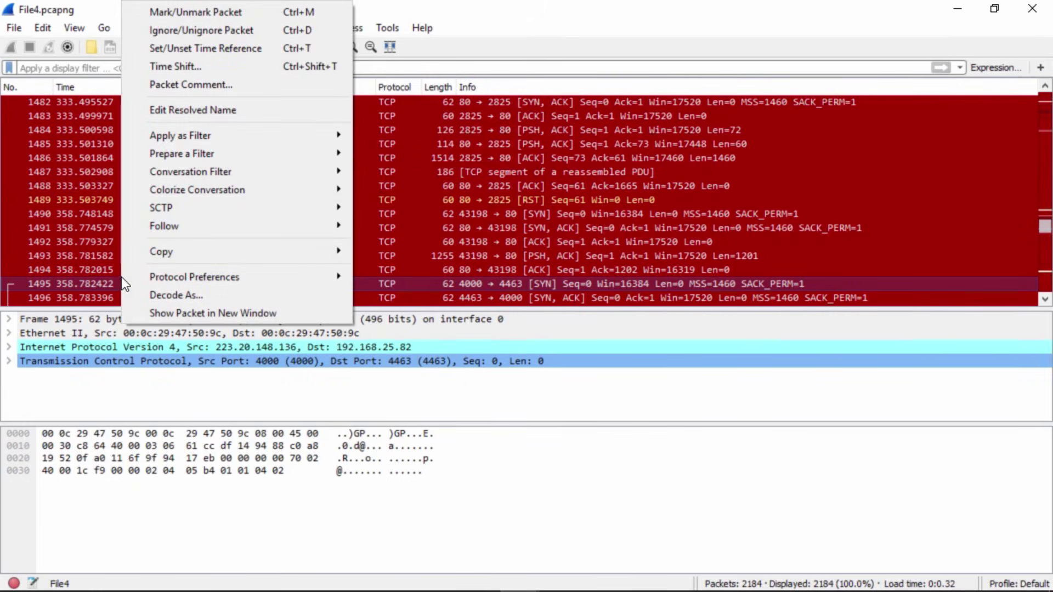
left_click(82, 282)
right_click(81, 282)
mouse_move(190, 222)
left_click(344, 221)
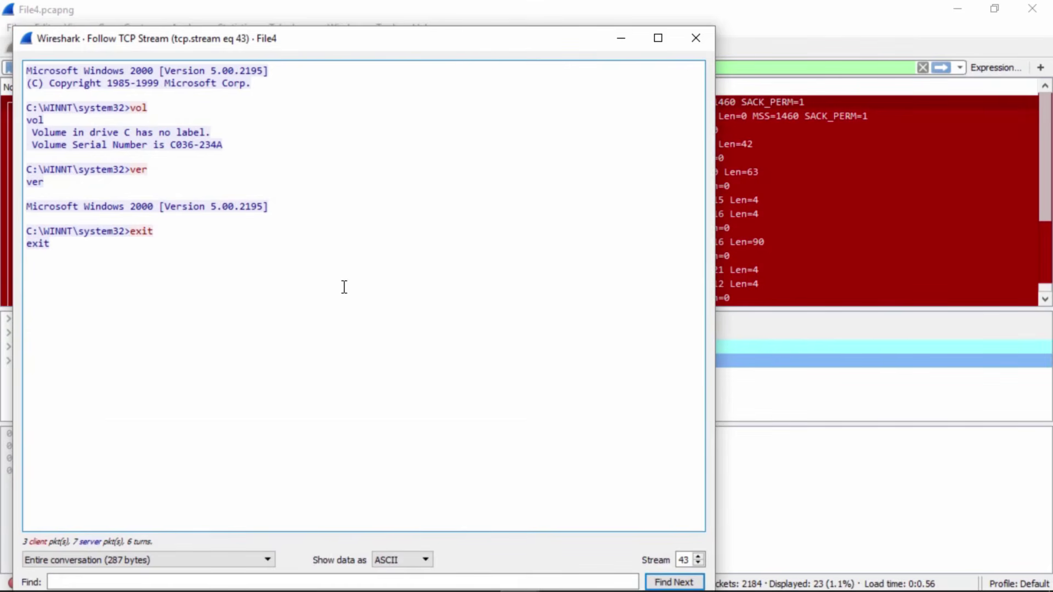